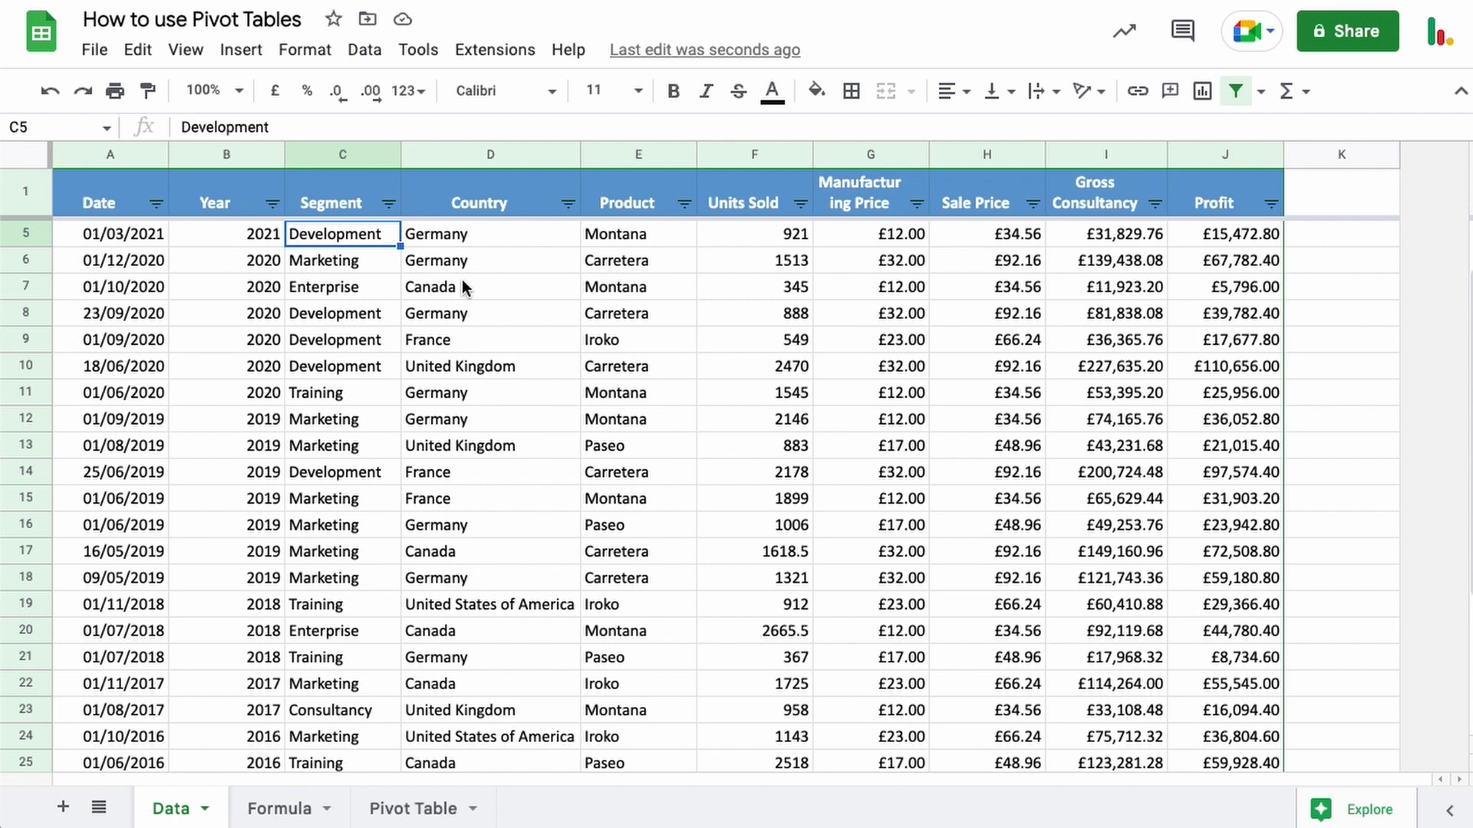
- Look over the Country, Product and Profit values, then switch to the Pivot Table sheet
{"action": "left_click_drag", "start_coordinate": [464, 261], "coordinate": [448, 514]}
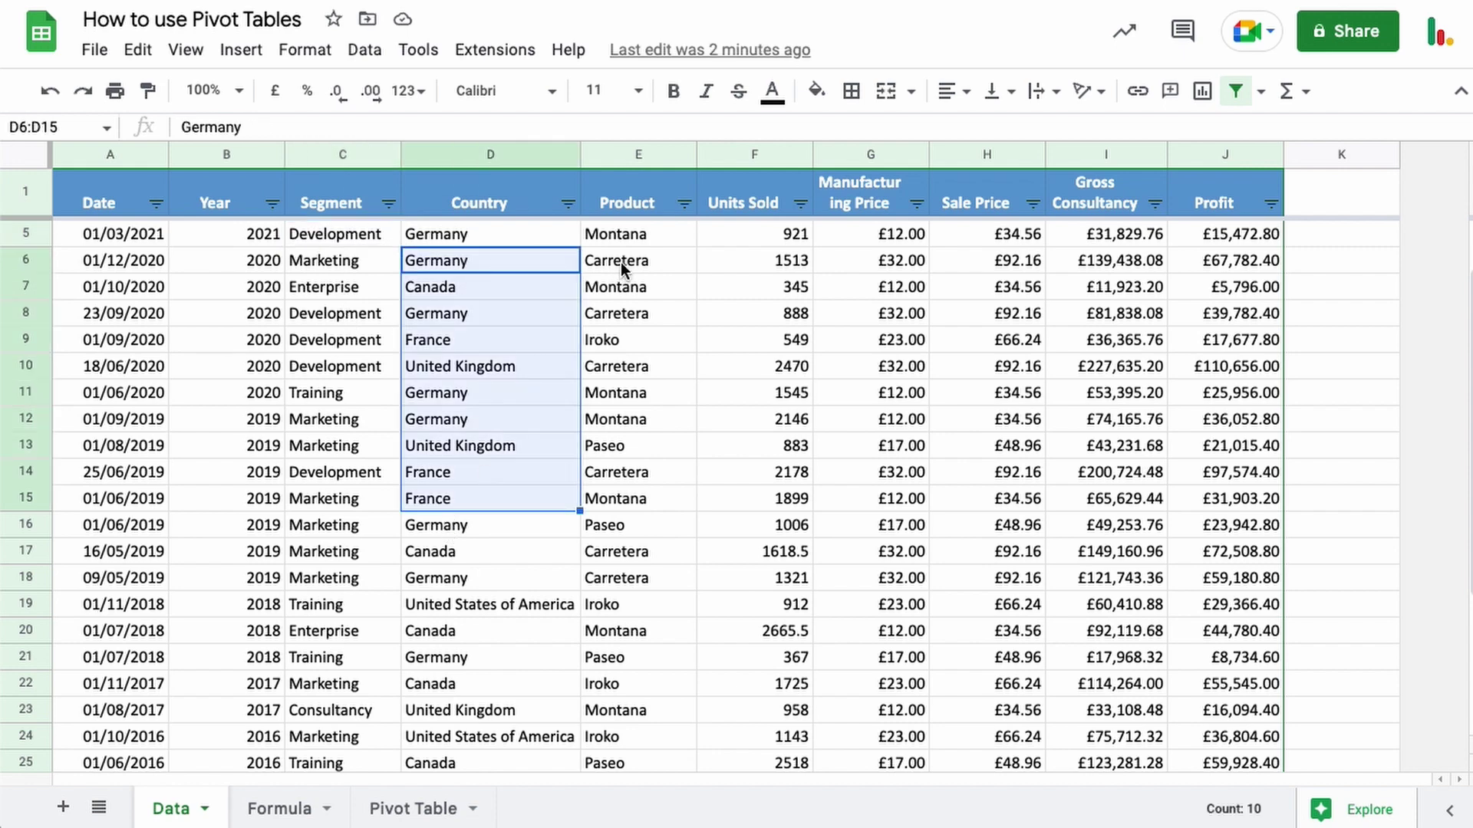
{"action": "left_click_drag", "start_coordinate": [620, 262], "coordinate": [617, 452]}
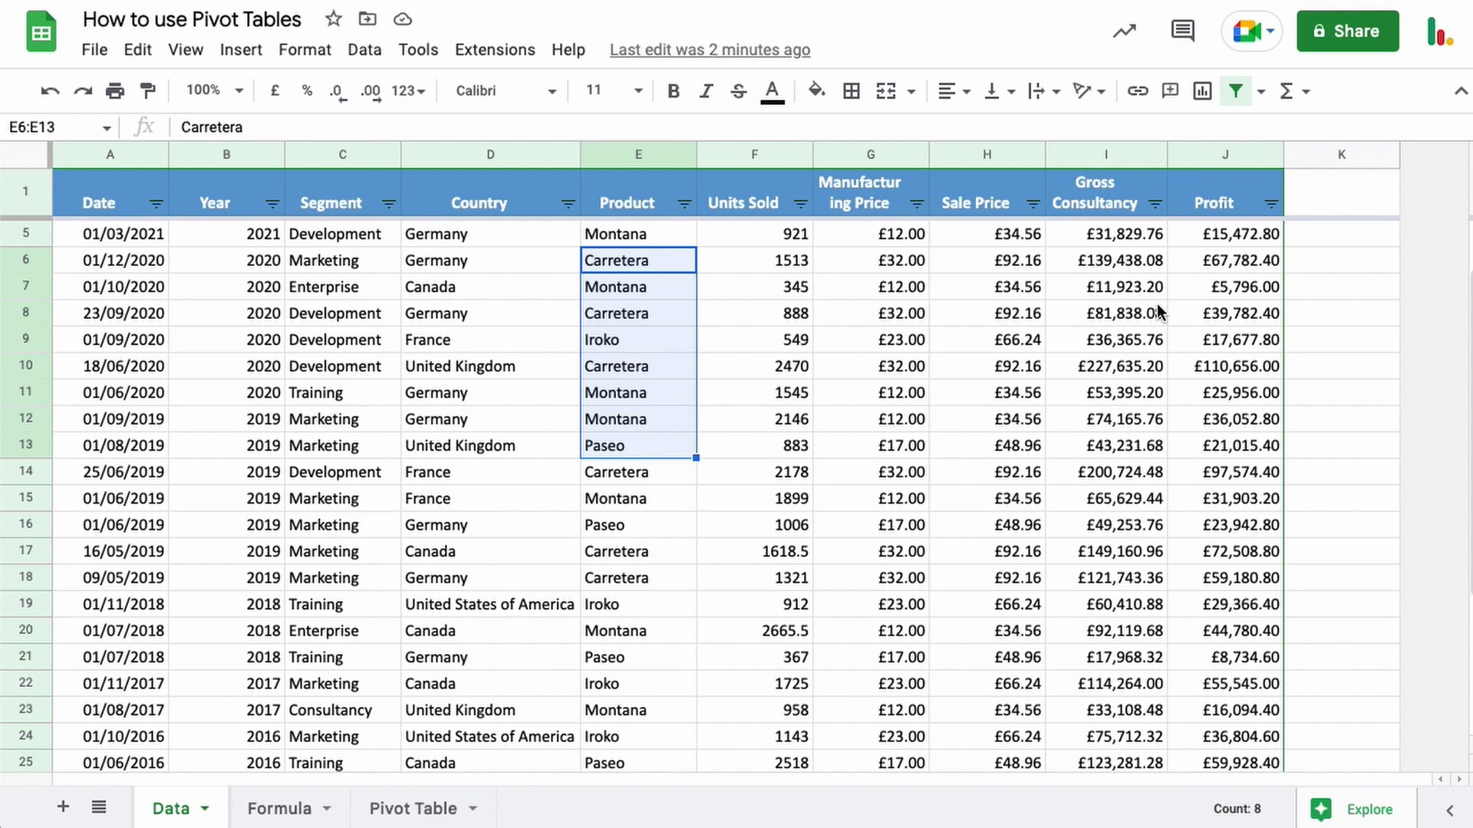
{"action": "left_click_drag", "start_coordinate": [1225, 261], "coordinate": [1225, 472]}
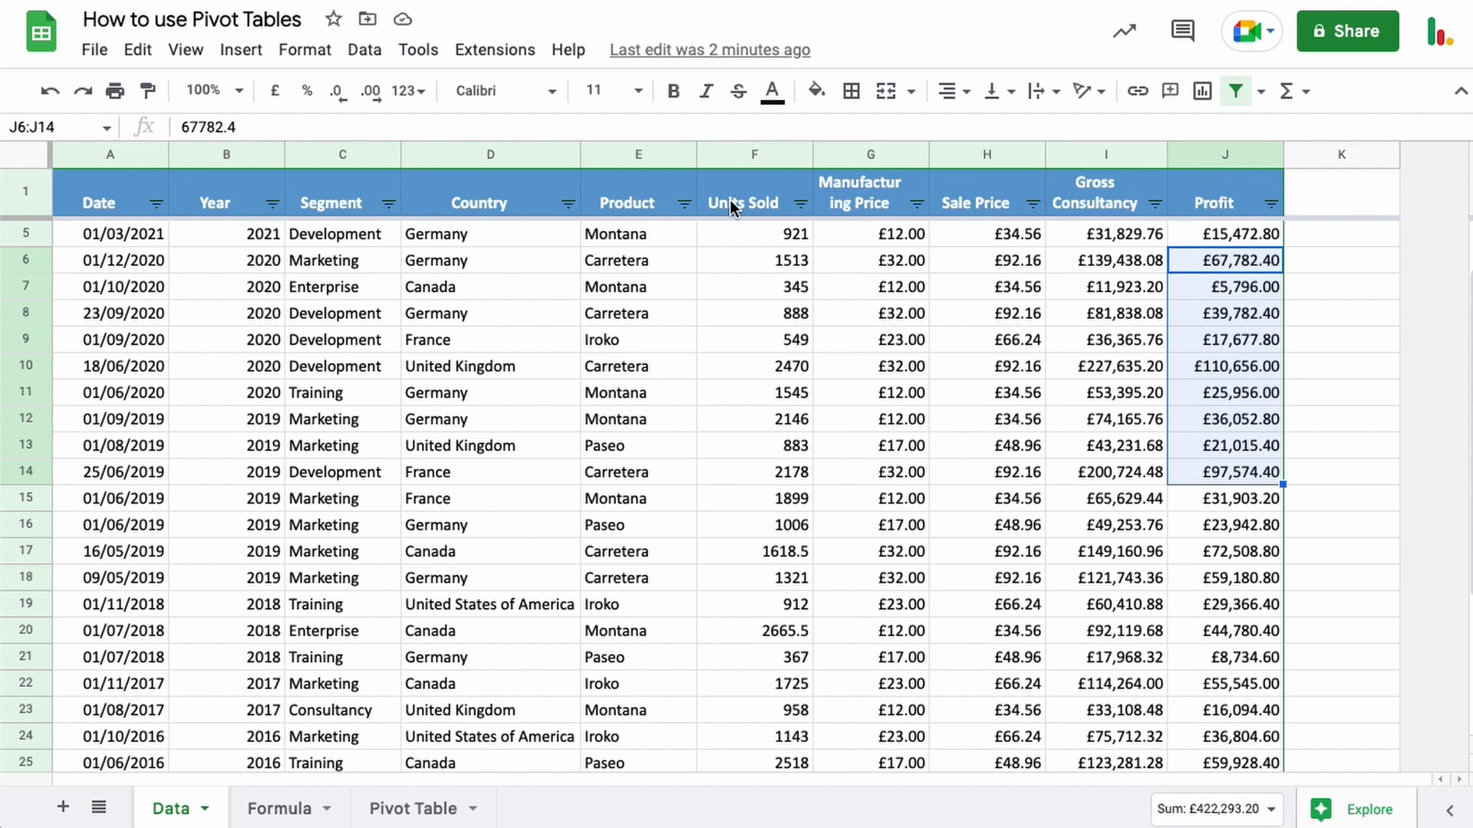
{"action": "left_click", "coordinate": [384, 807]}
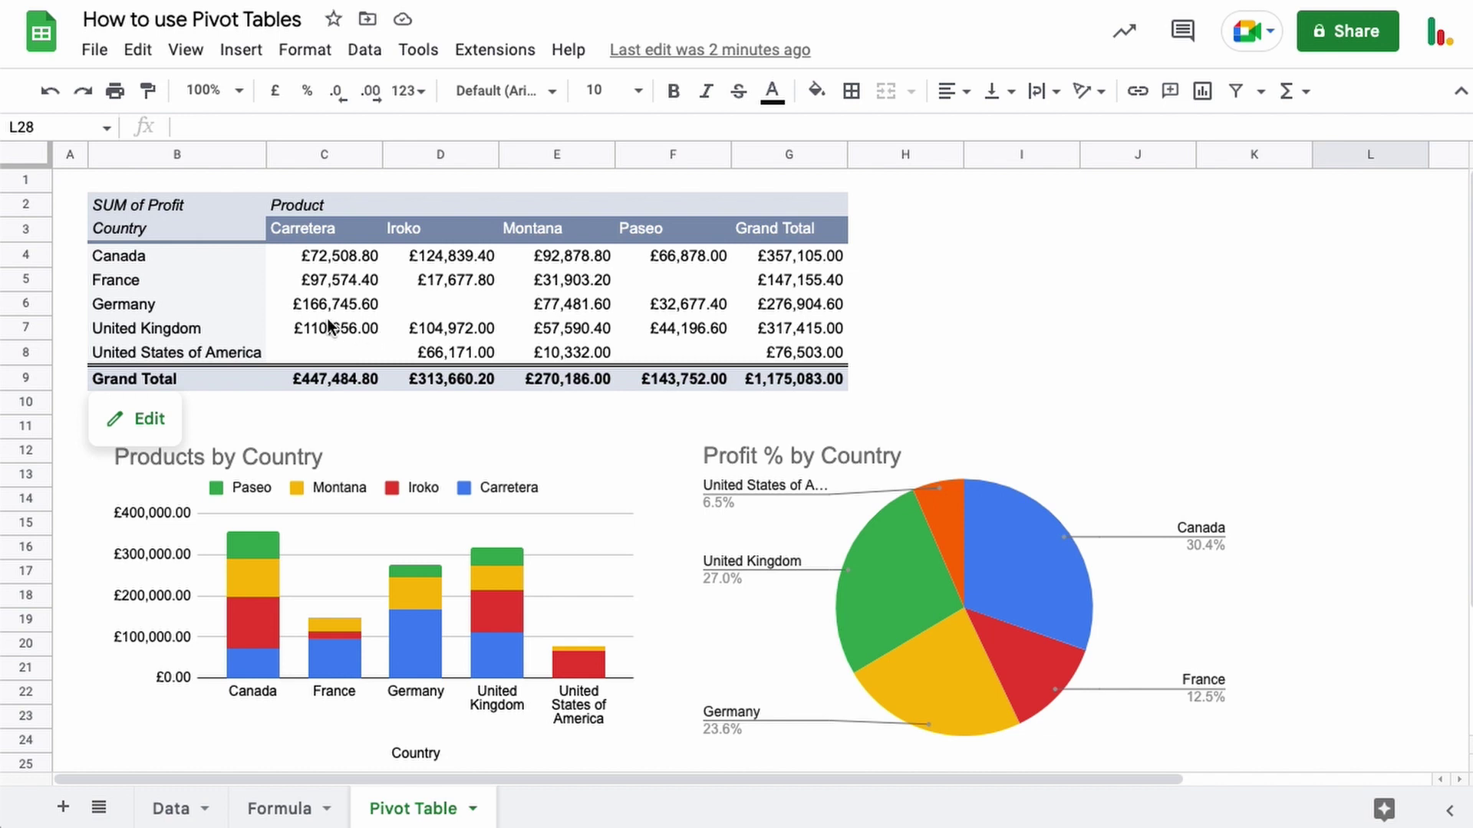
{"action": "left_click_drag", "start_coordinate": [146, 256], "coordinate": [149, 352]}
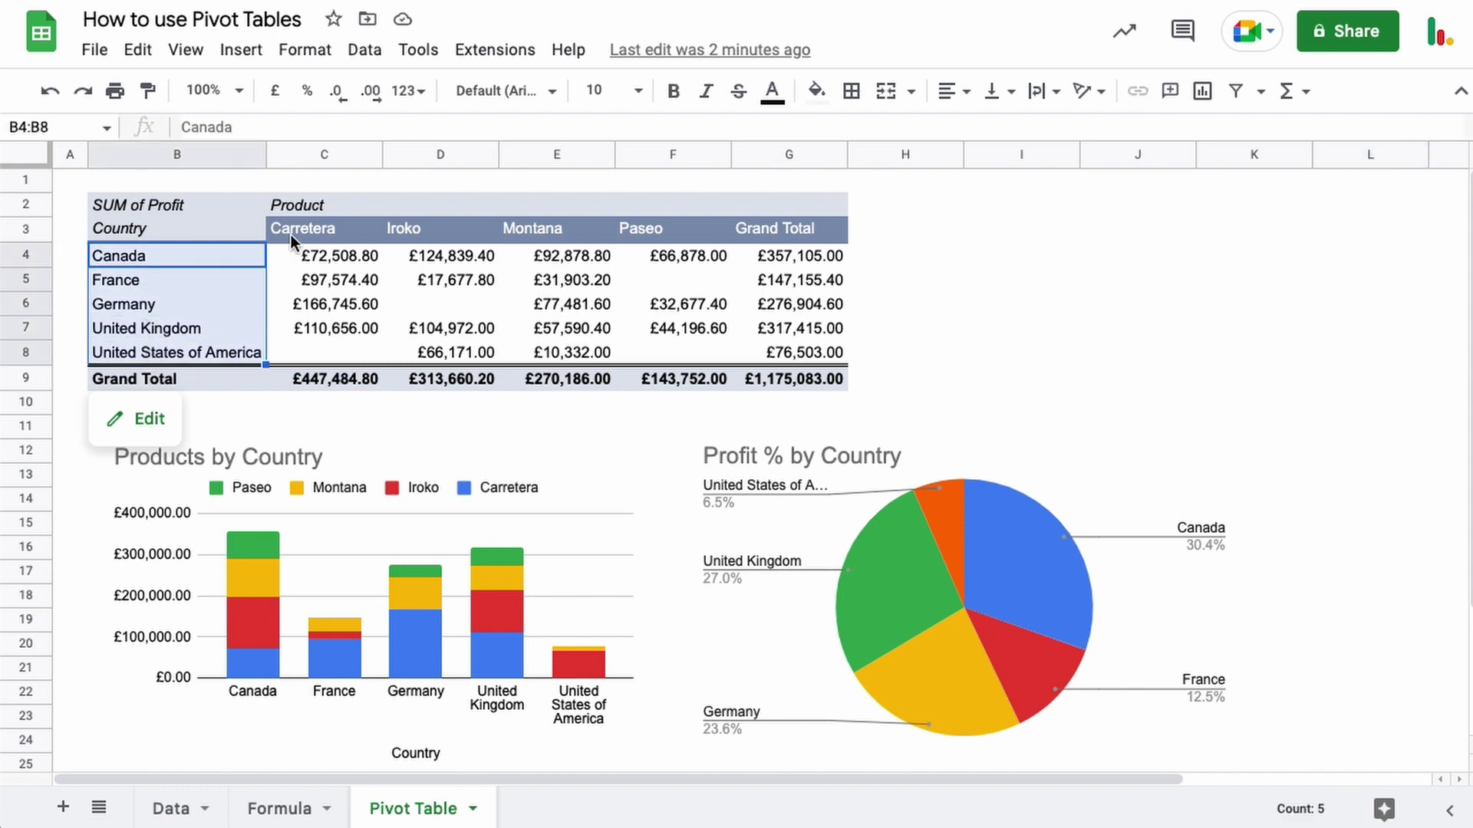
{"action": "left_click_drag", "start_coordinate": [292, 230], "coordinate": [764, 230]}
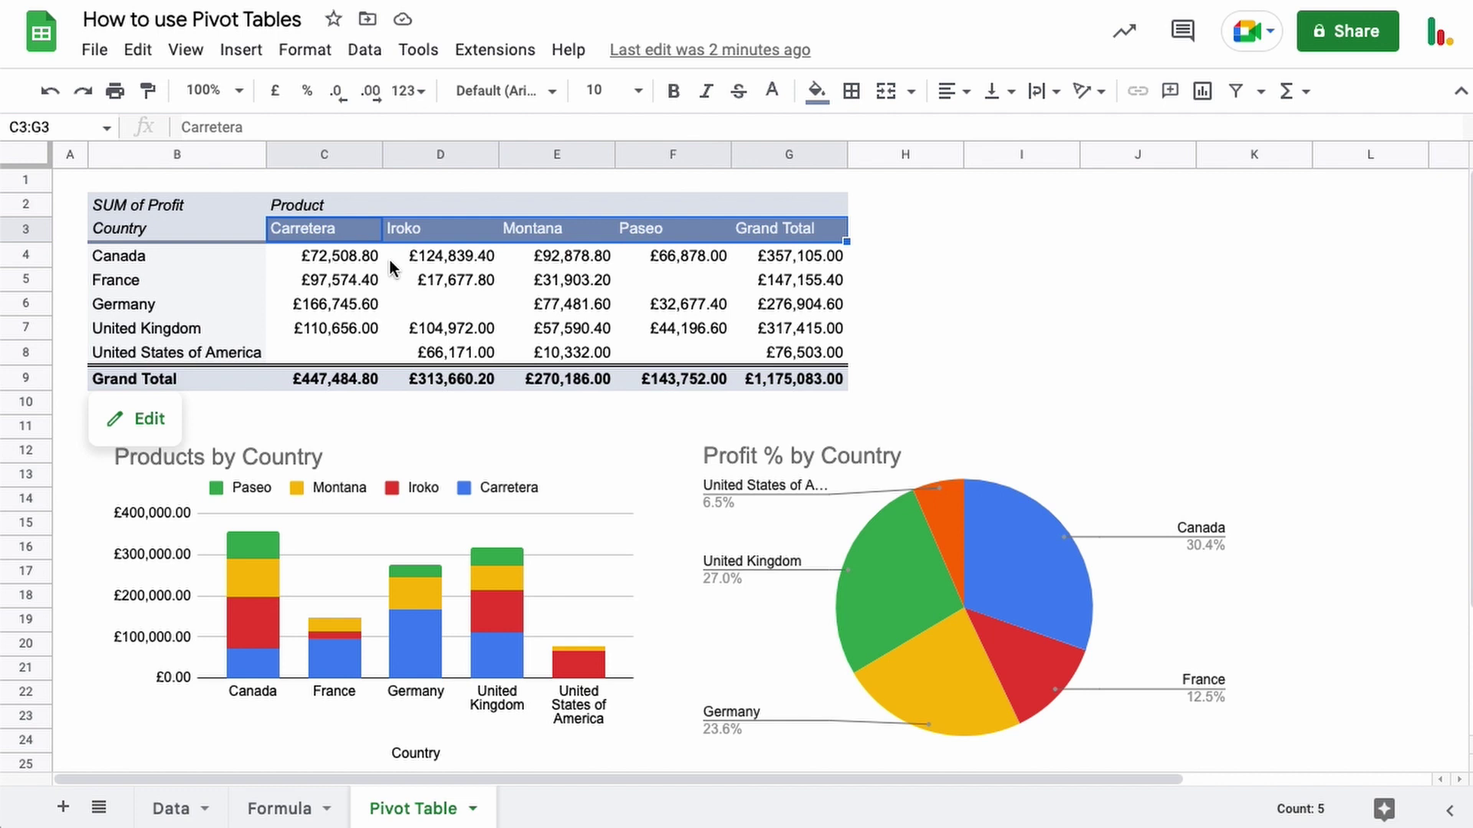
{"action": "left_click_drag", "start_coordinate": [314, 257], "coordinate": [781, 355]}
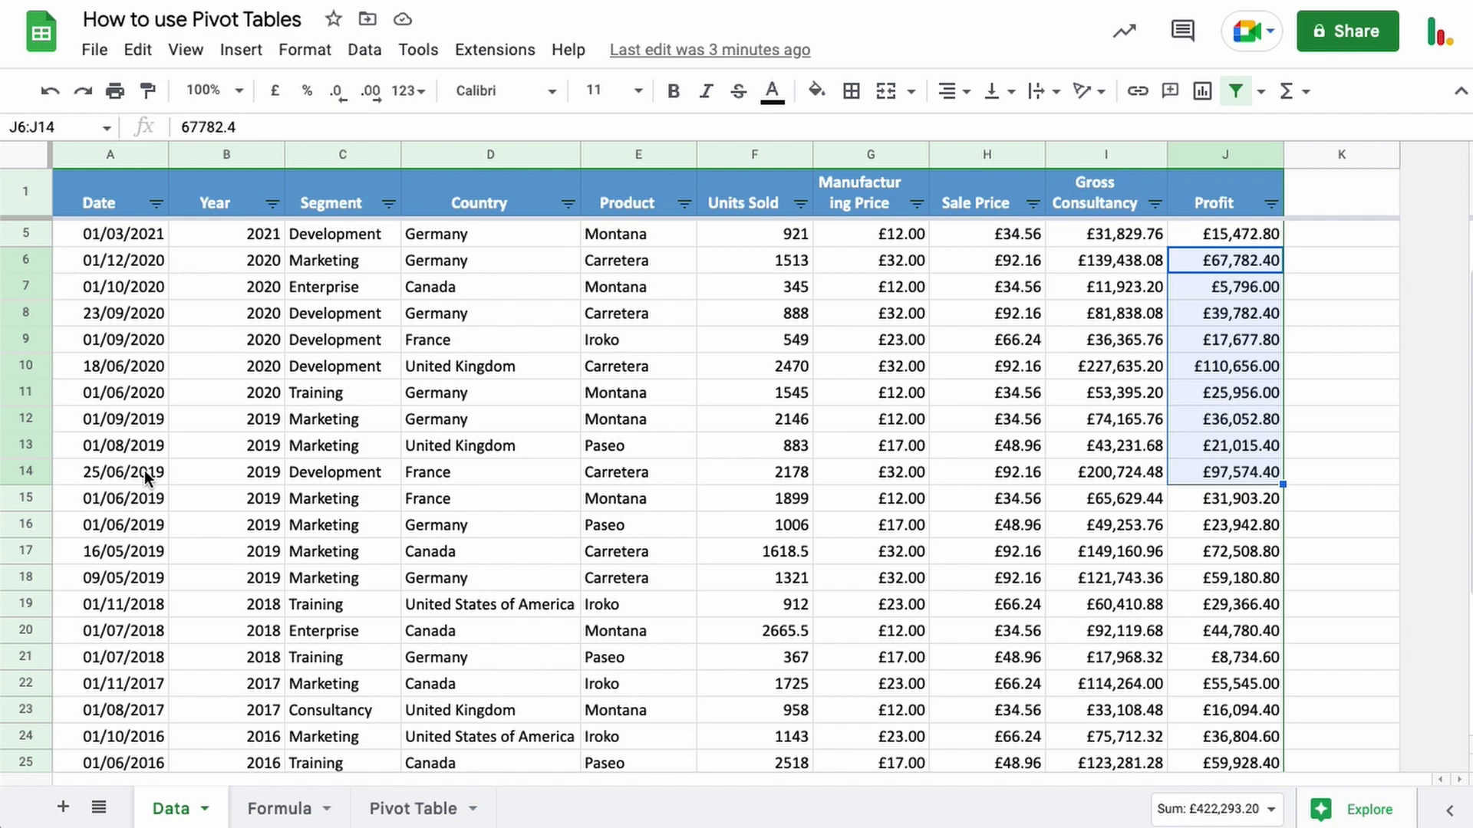
- On the Formula sheet, read the unique-countries formula and compare it with Data's Country values D5:D24
{"action": "left_click", "coordinate": [265, 810]}
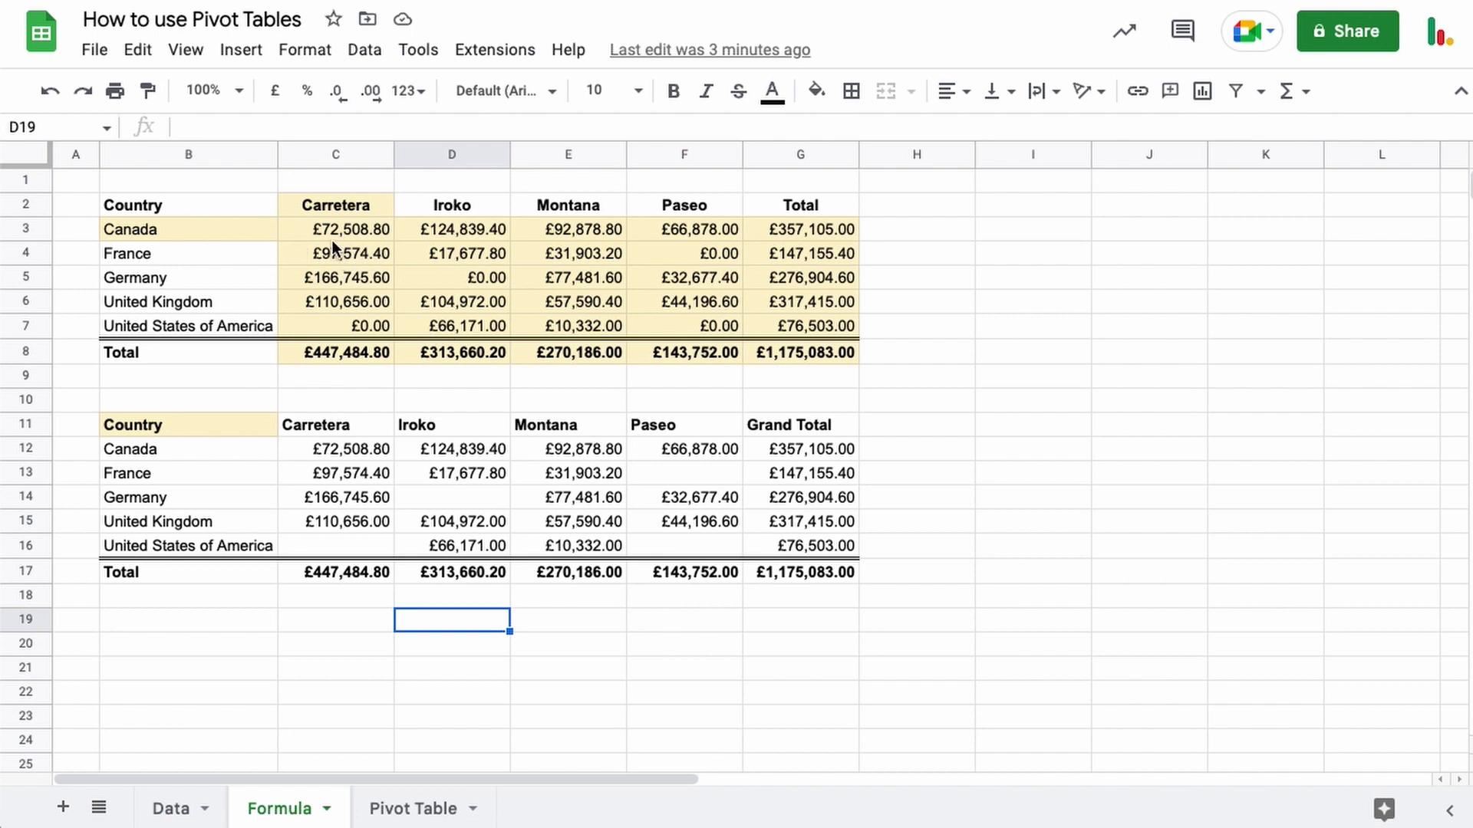
{"action": "left_click", "coordinate": [241, 231]}
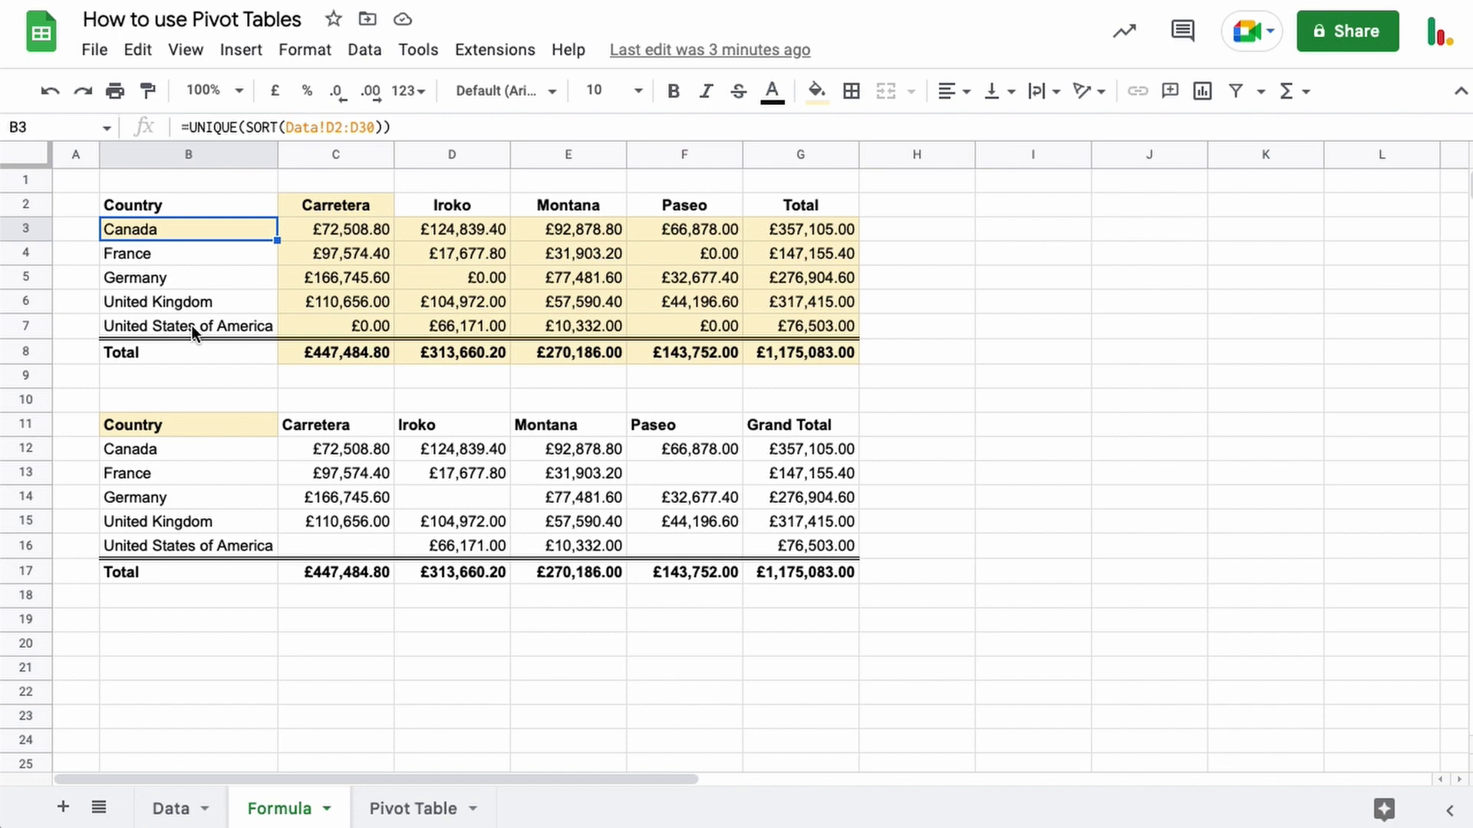
{"action": "left_click", "coordinate": [194, 809]}
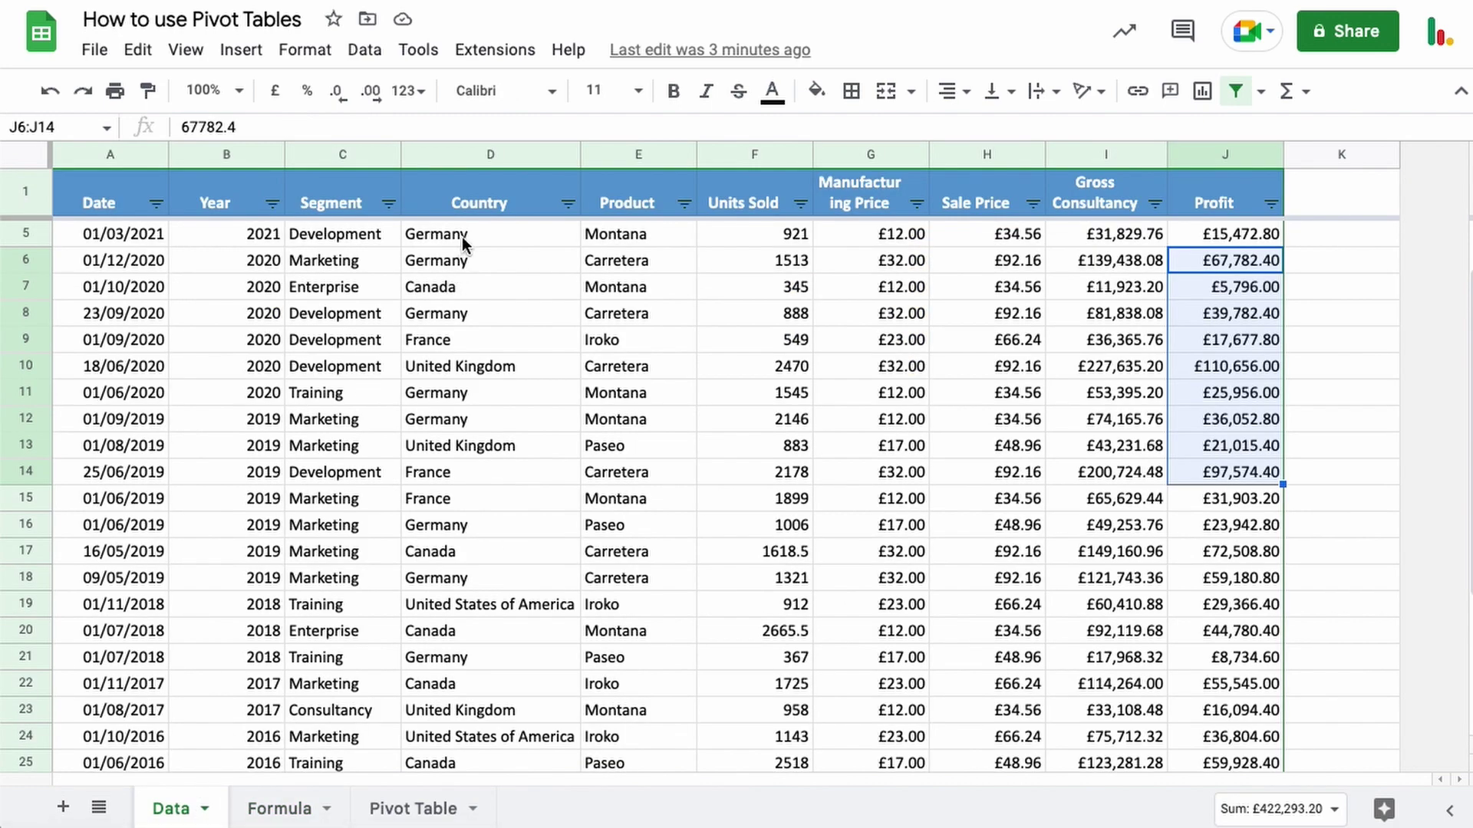
{"action": "left_click_drag", "start_coordinate": [460, 237], "coordinate": [436, 739]}
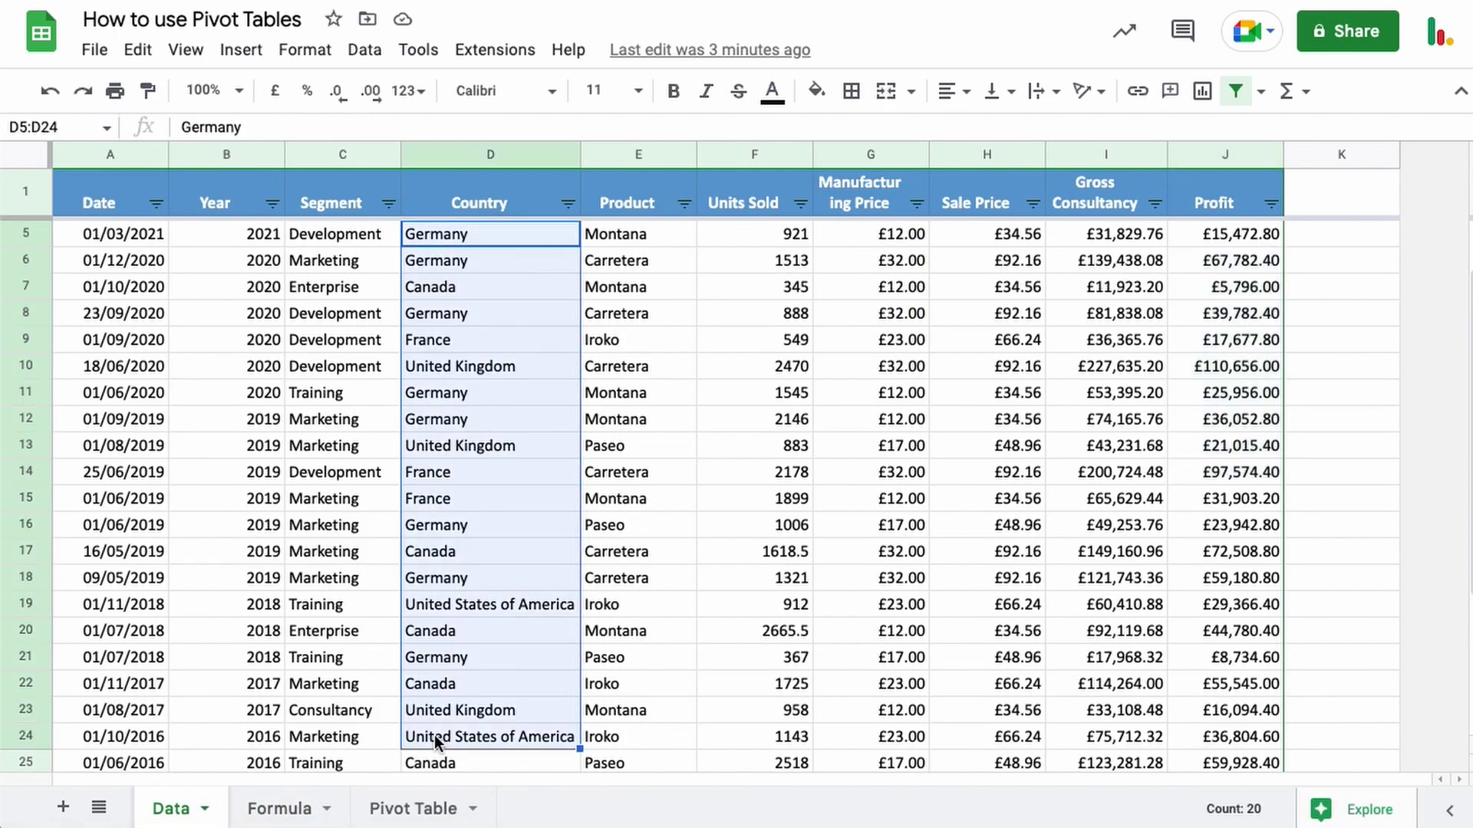
- Read the product-header formula, C3's SUMIFS and B11's full QUERY formula, then return to Pivot Table
{"action": "left_click", "coordinate": [283, 809]}
{"action": "left_click", "coordinate": [325, 208]}
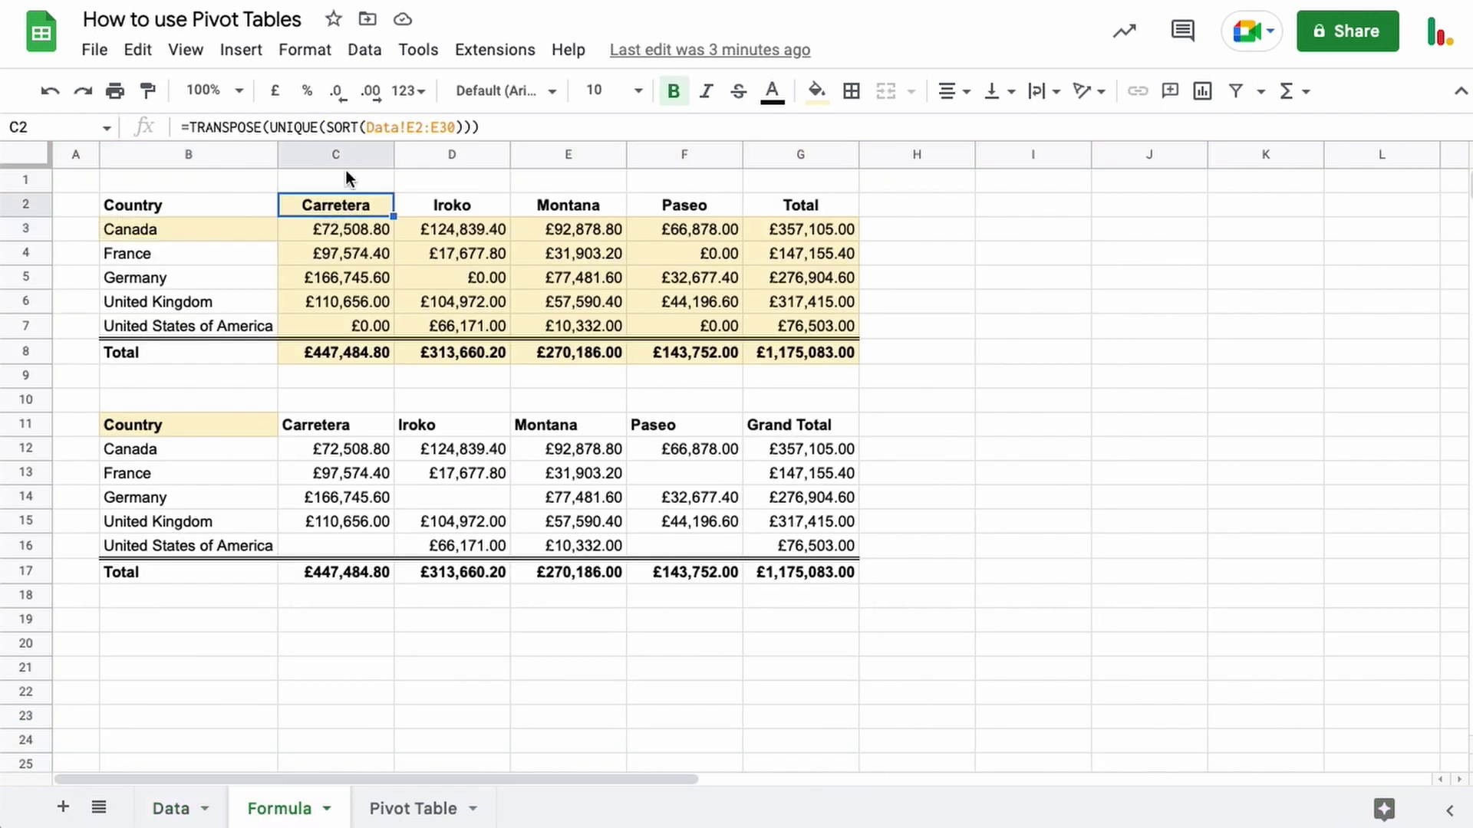
{"action": "left_click", "coordinate": [322, 234]}
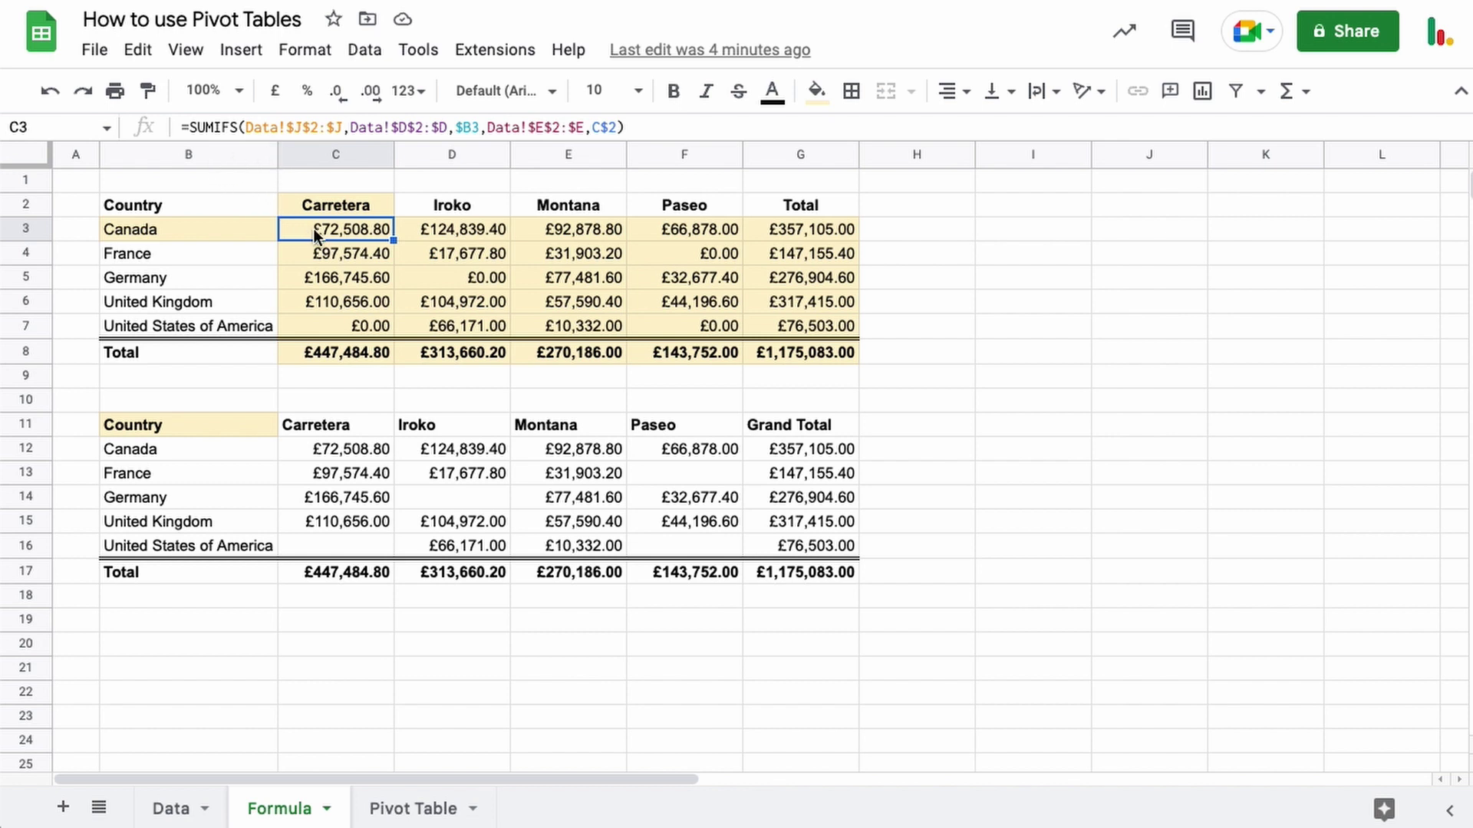
{"action": "left_click", "coordinate": [204, 427]}
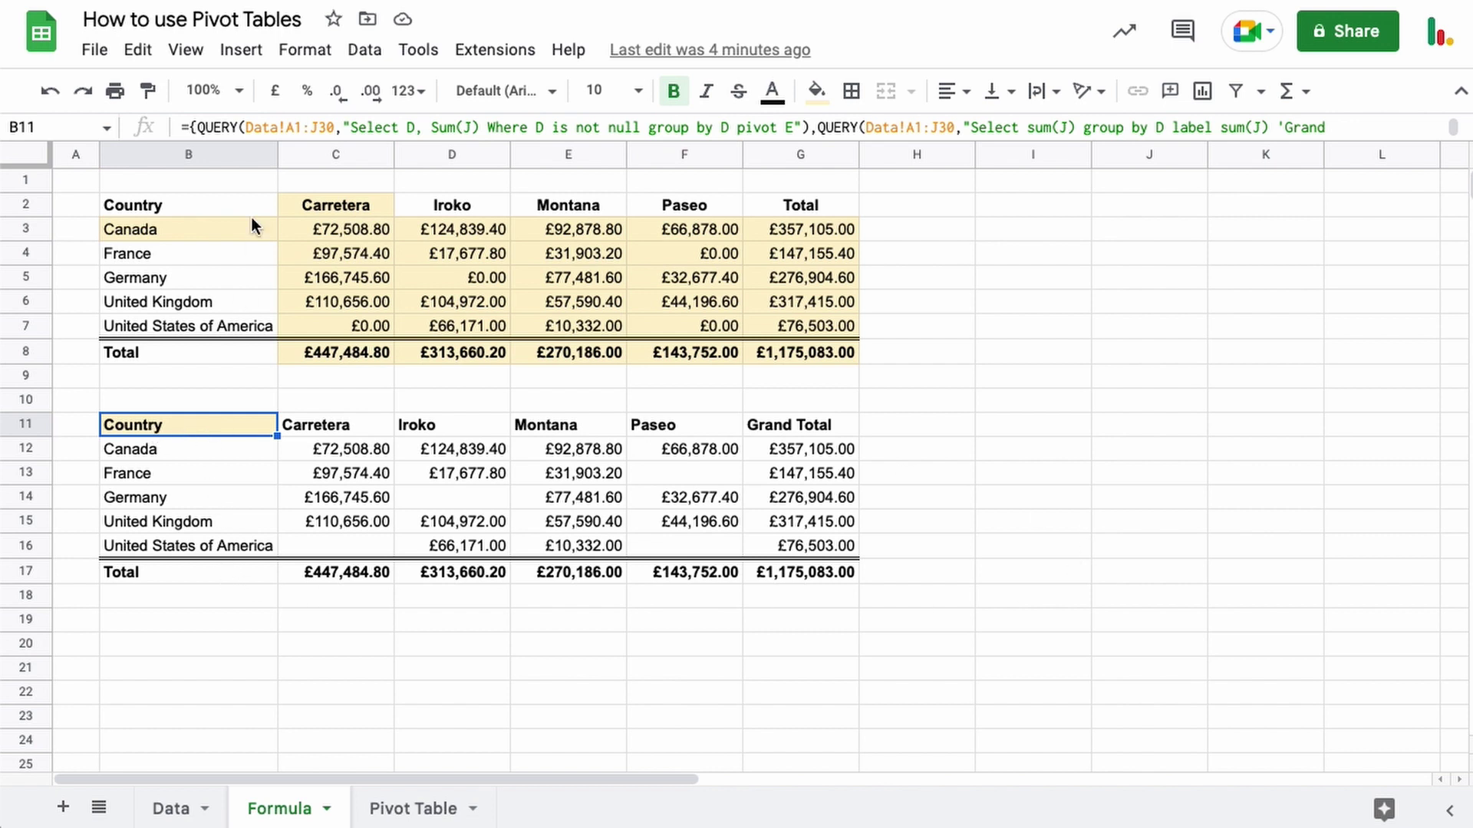
{"action": "double_click", "coordinate": [202, 424]}
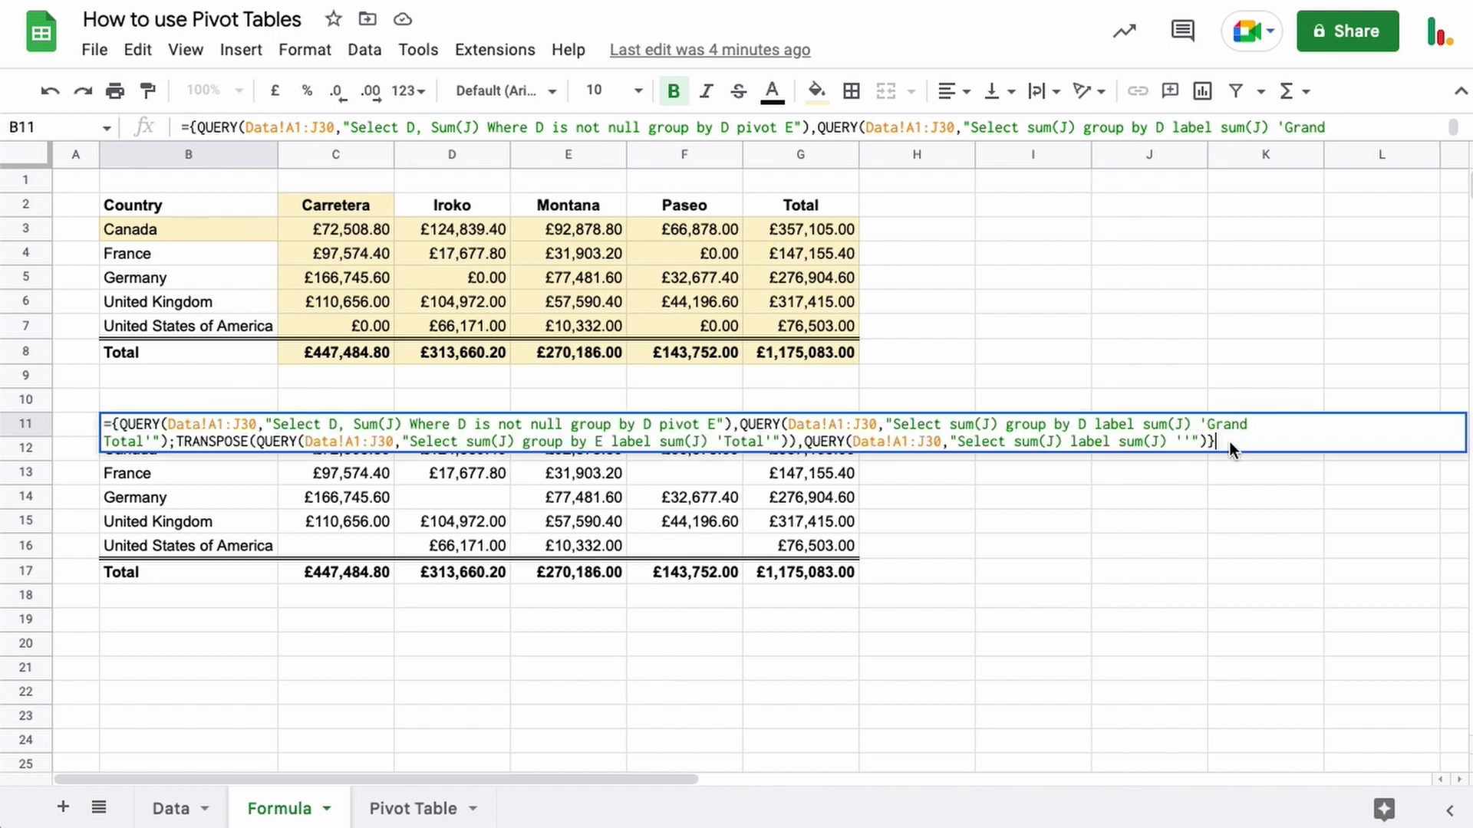
{"action": "key", "text": "Escape"}
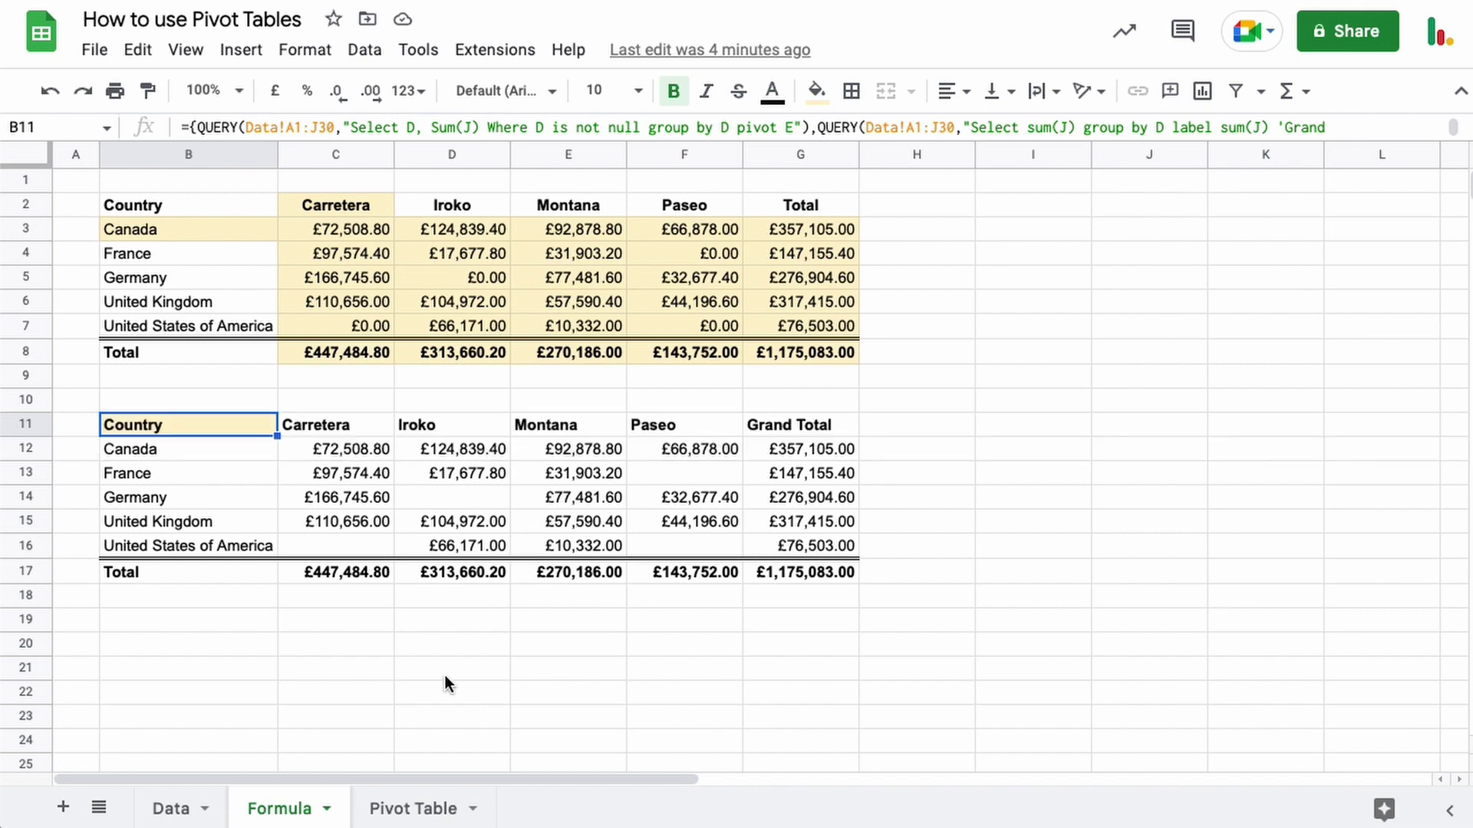
{"action": "left_click", "coordinate": [392, 807]}
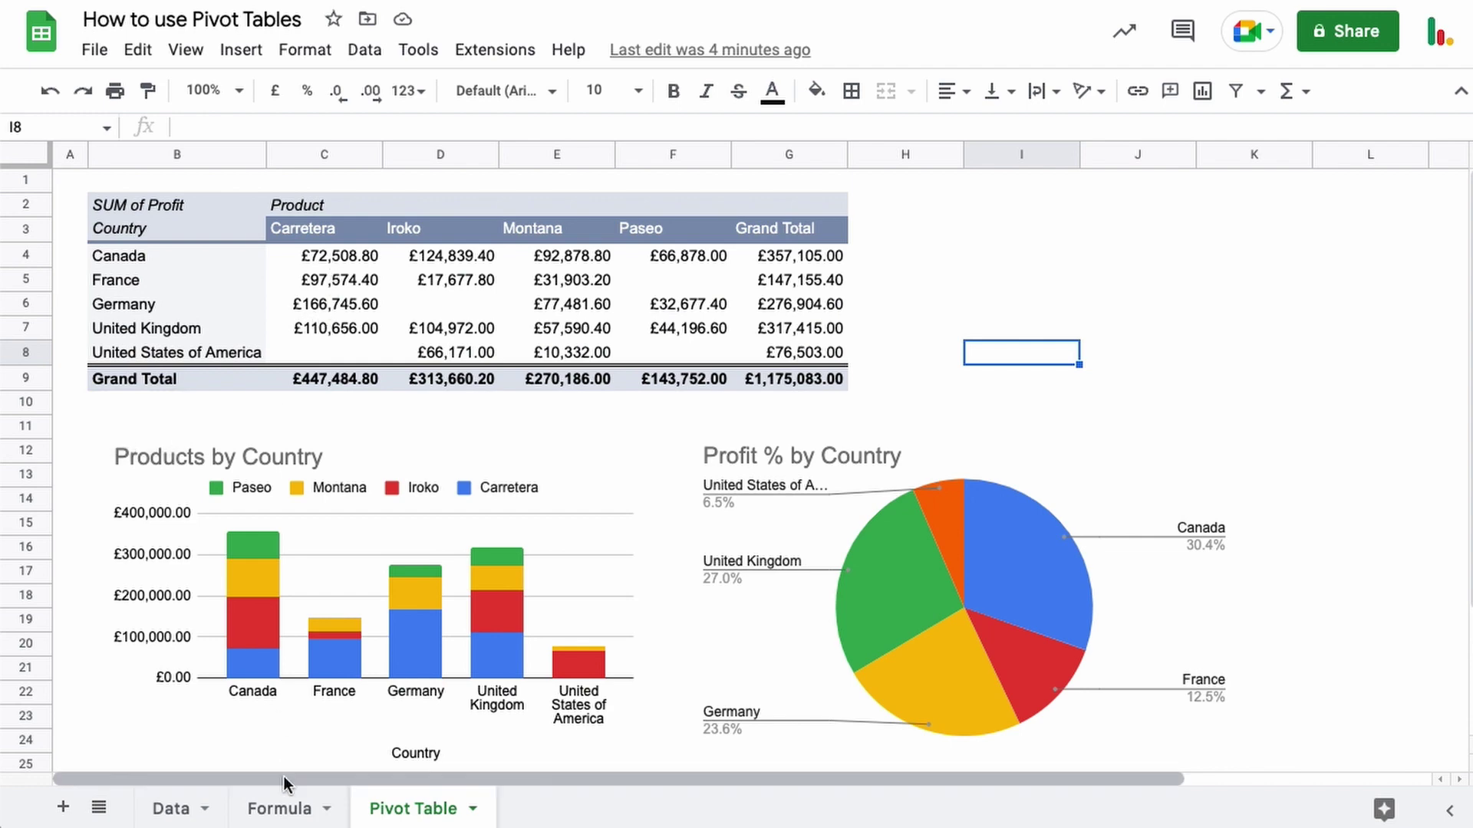
- Compare the Formula sheet's table against the Pivot Table sheet
{"action": "left_click", "coordinate": [273, 810]}
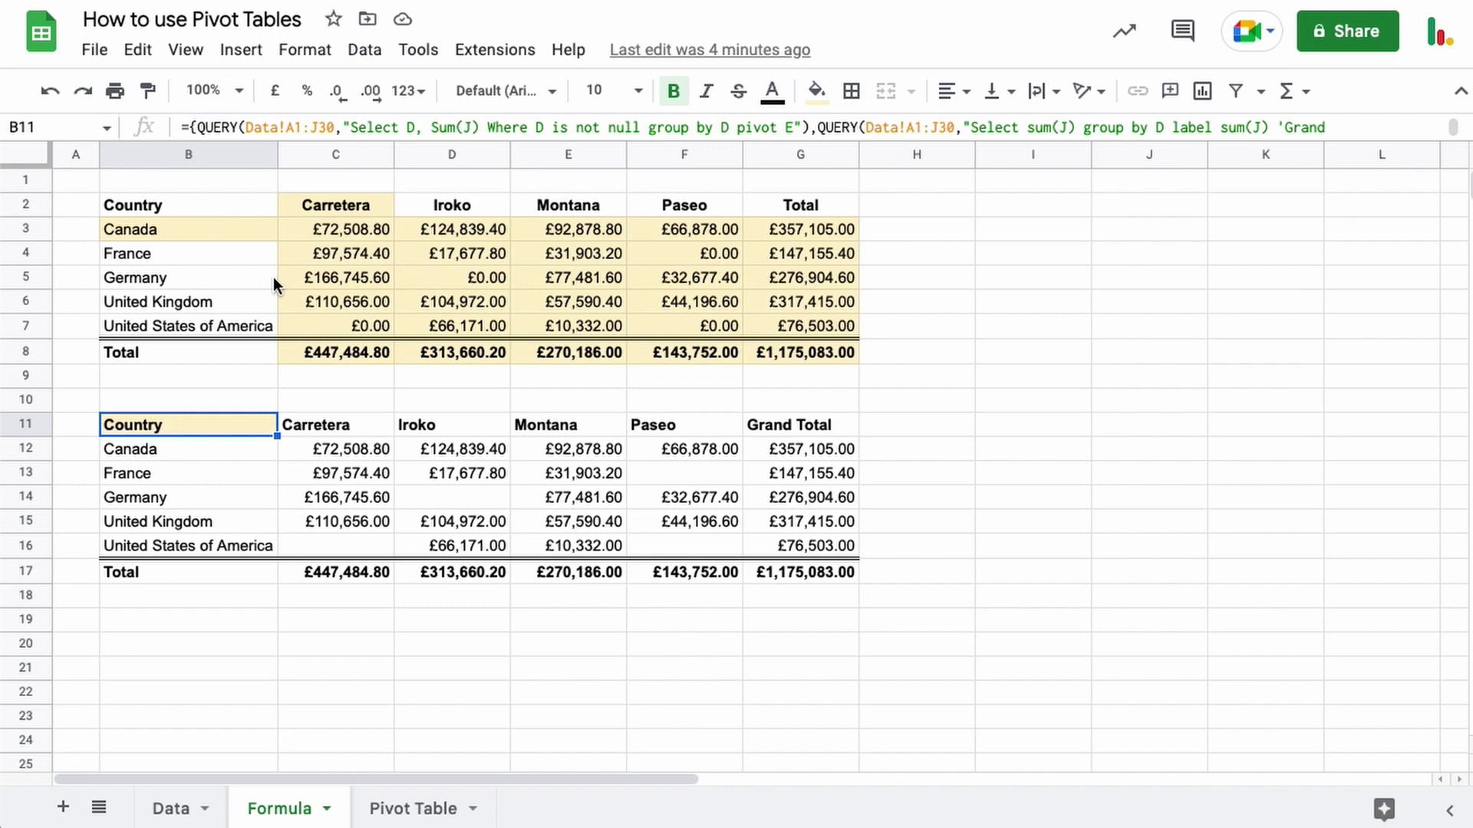
{"action": "left_click", "coordinate": [391, 811]}
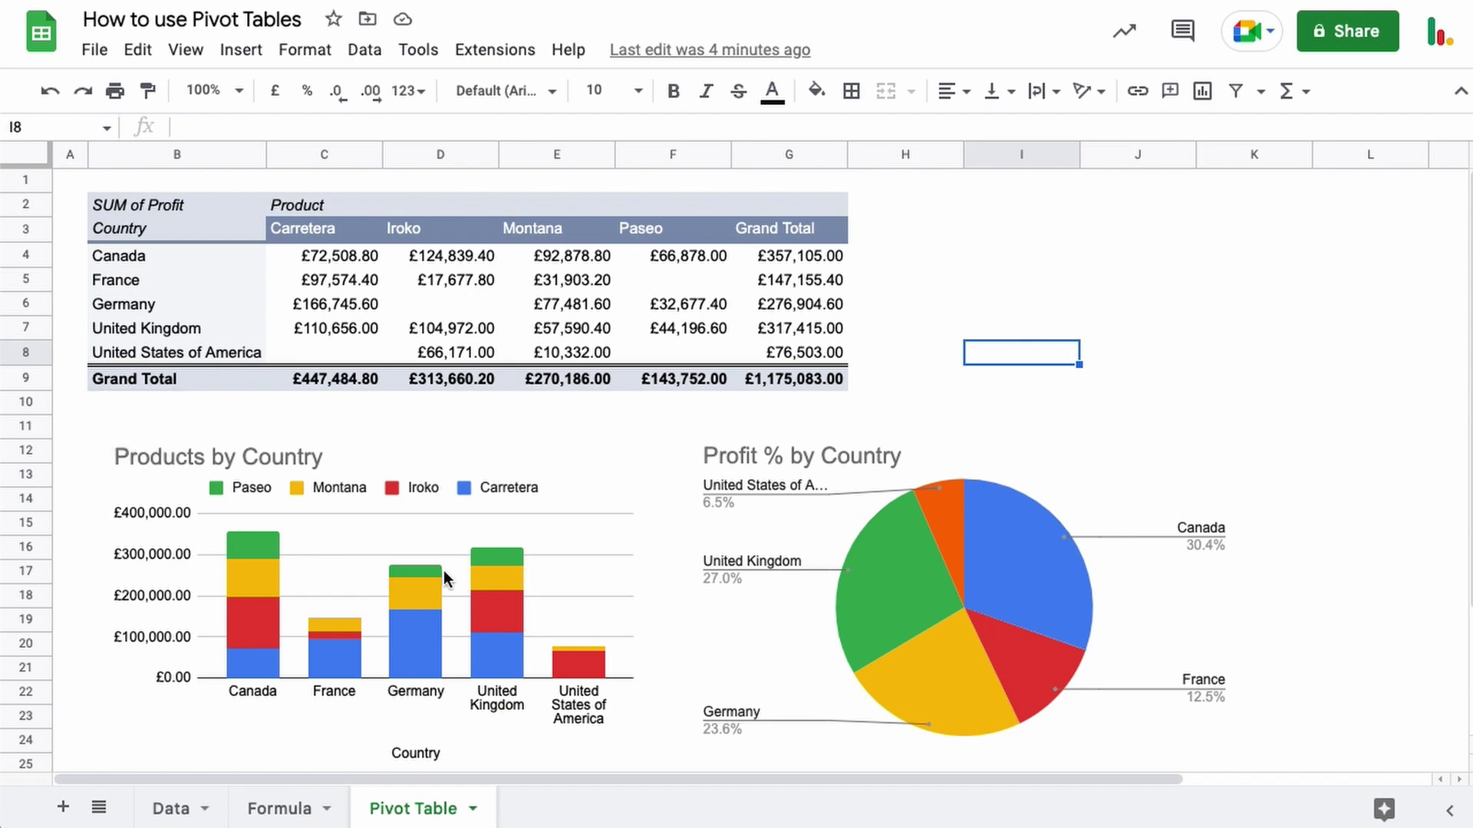
- On the Data sheet, place the active cell inside the sales table and open the Insert menu
{"action": "left_click", "coordinate": [161, 809]}
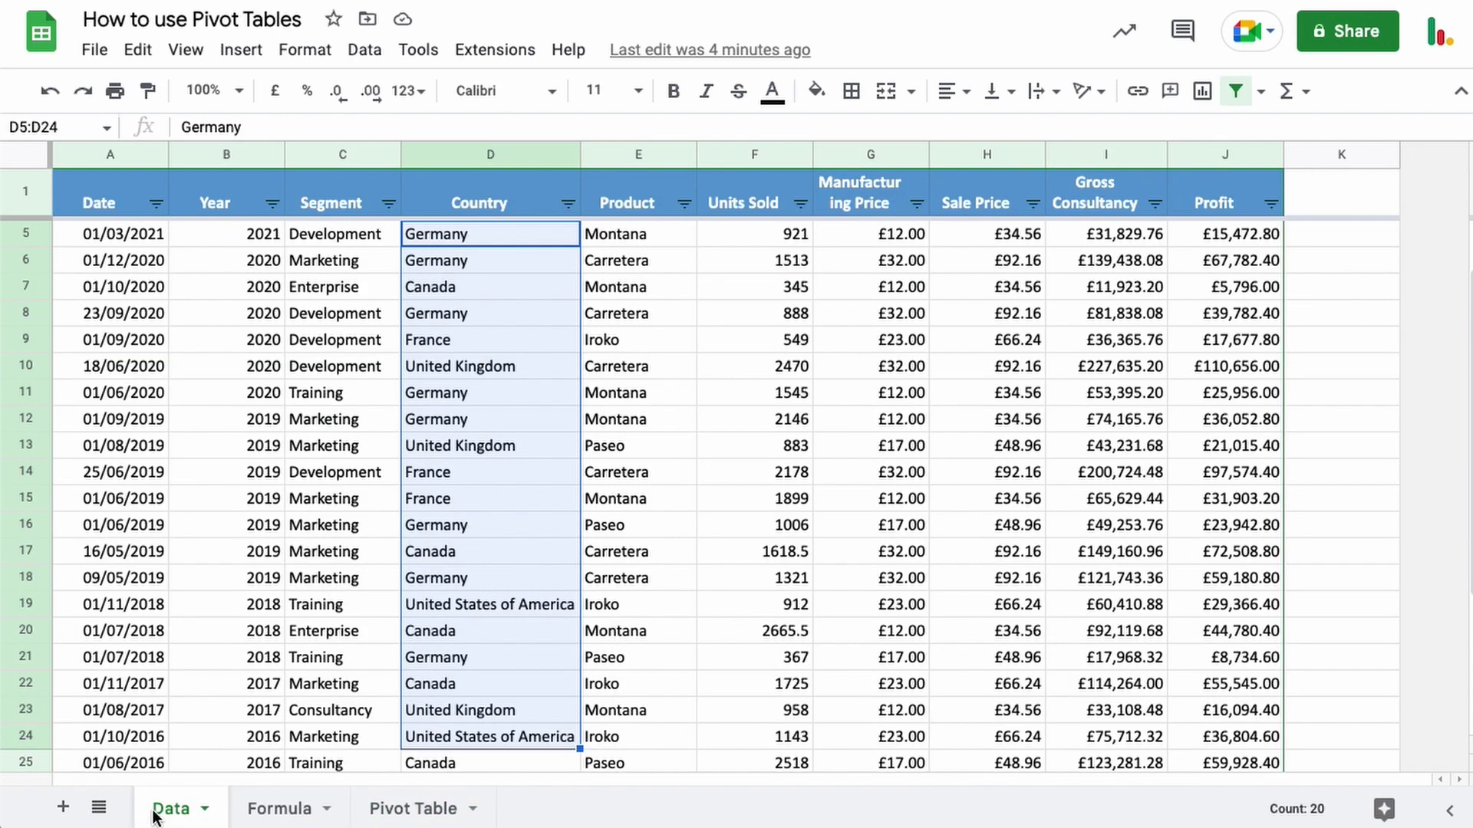
{"action": "left_click", "coordinate": [378, 522]}
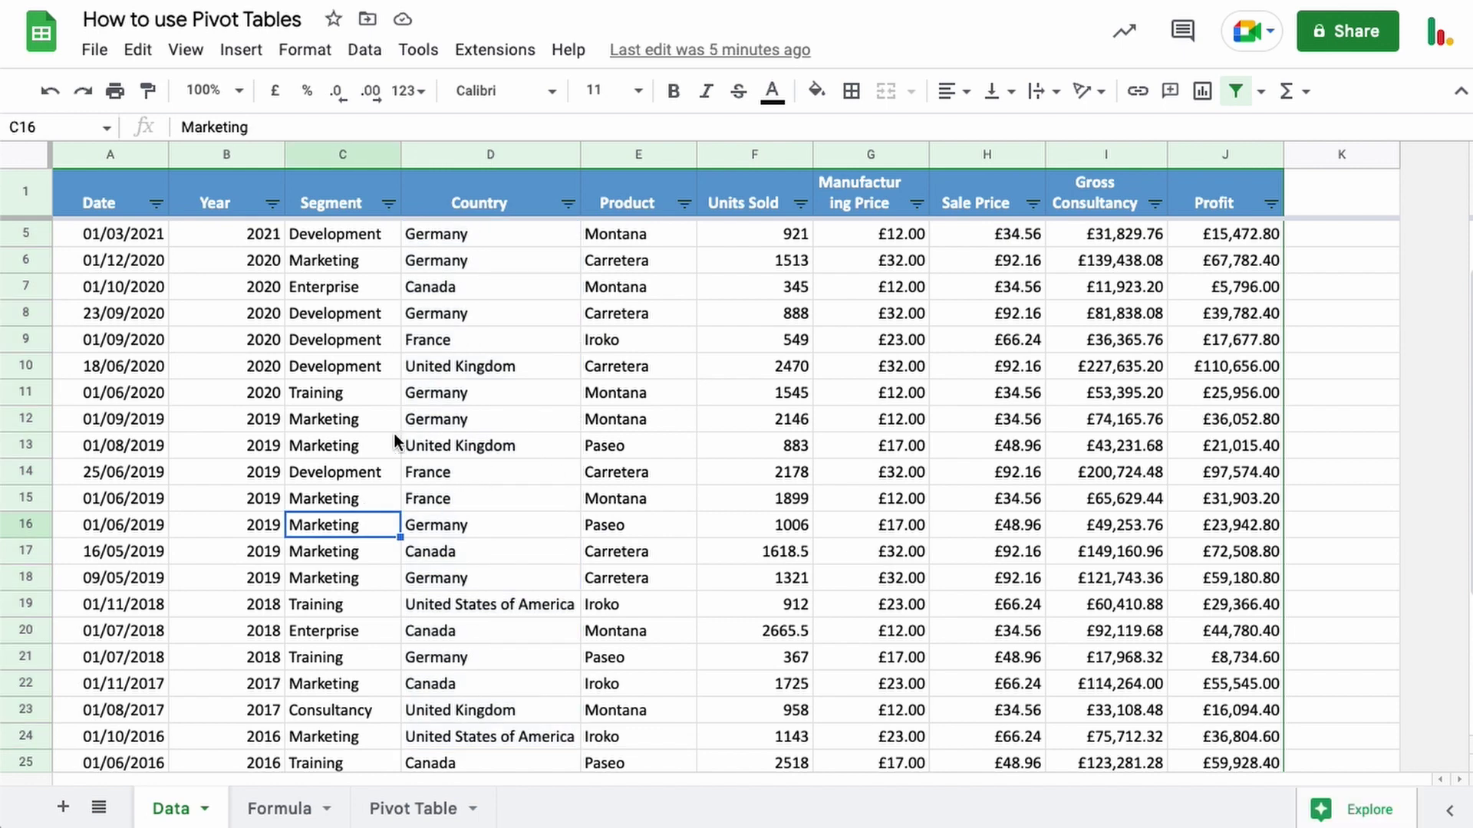
{"action": "scroll", "coordinate": [471, 444], "scroll_direction": "down", "scroll_amount": 2}
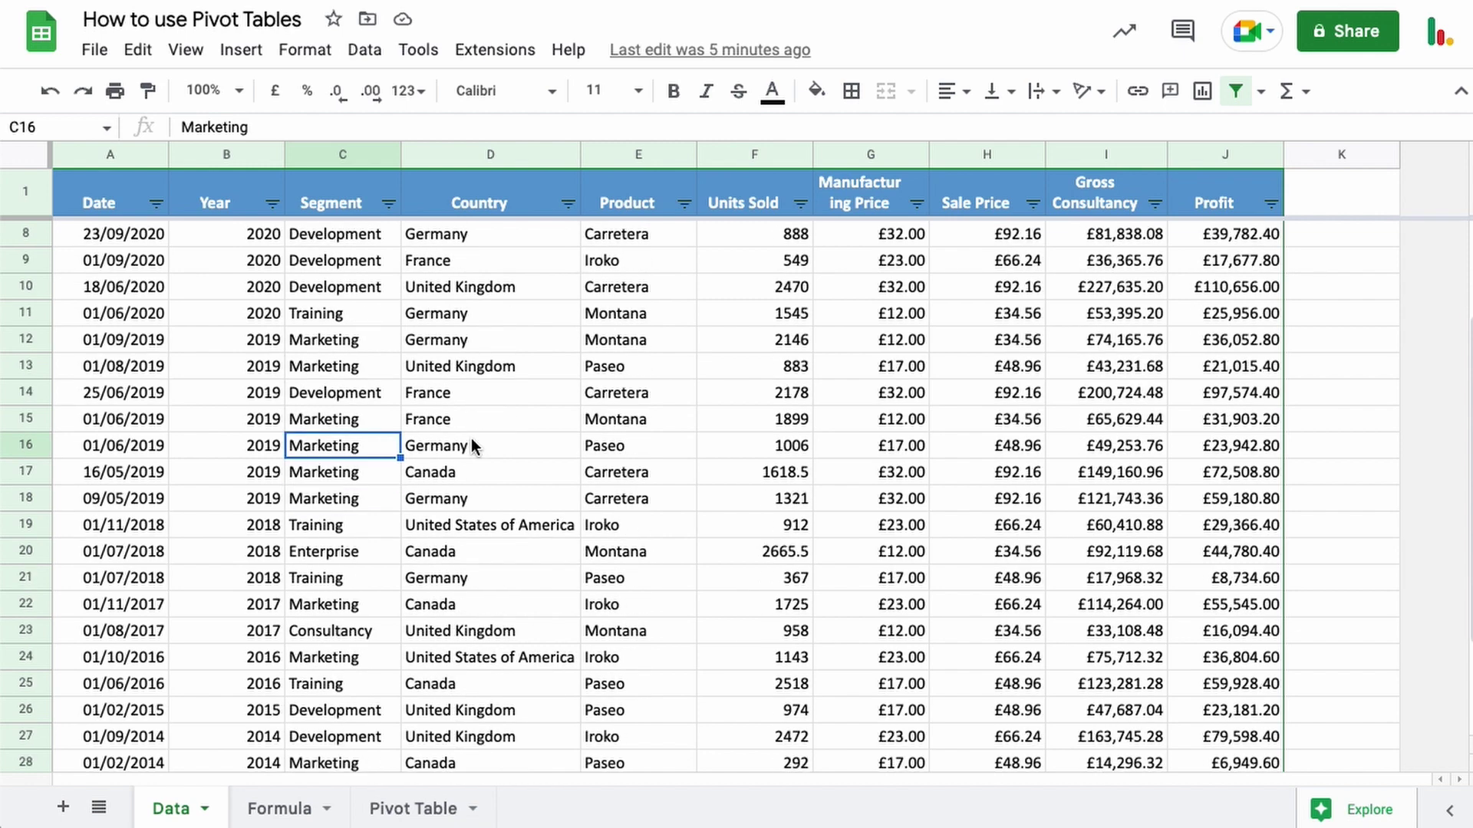
{"action": "scroll", "coordinate": [474, 446], "scroll_direction": "up", "scroll_amount": 1}
{"action": "scroll", "coordinate": [470, 444], "scroll_direction": "up", "scroll_amount": 3}
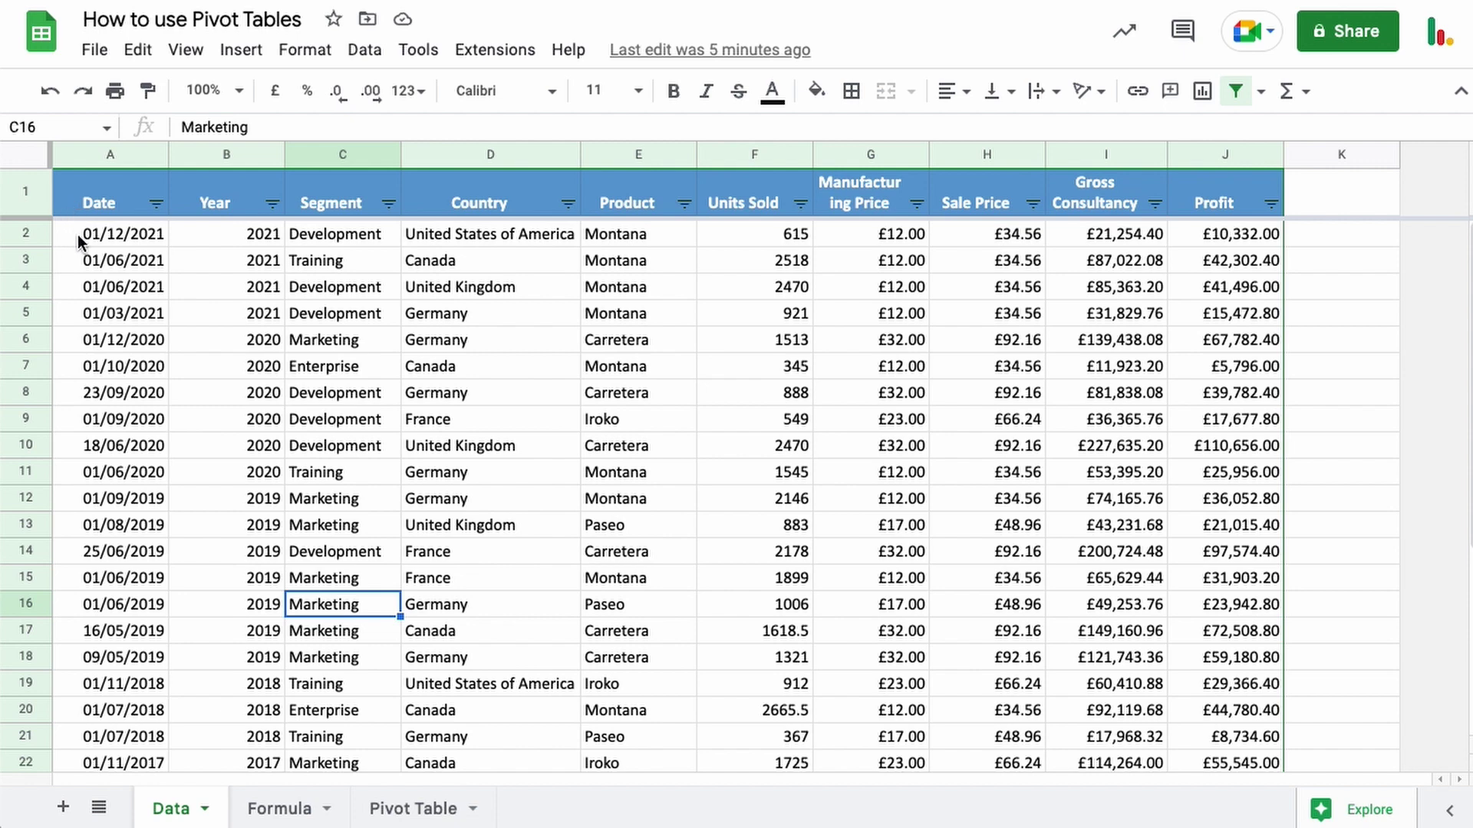
{"action": "left_click", "coordinate": [374, 450]}
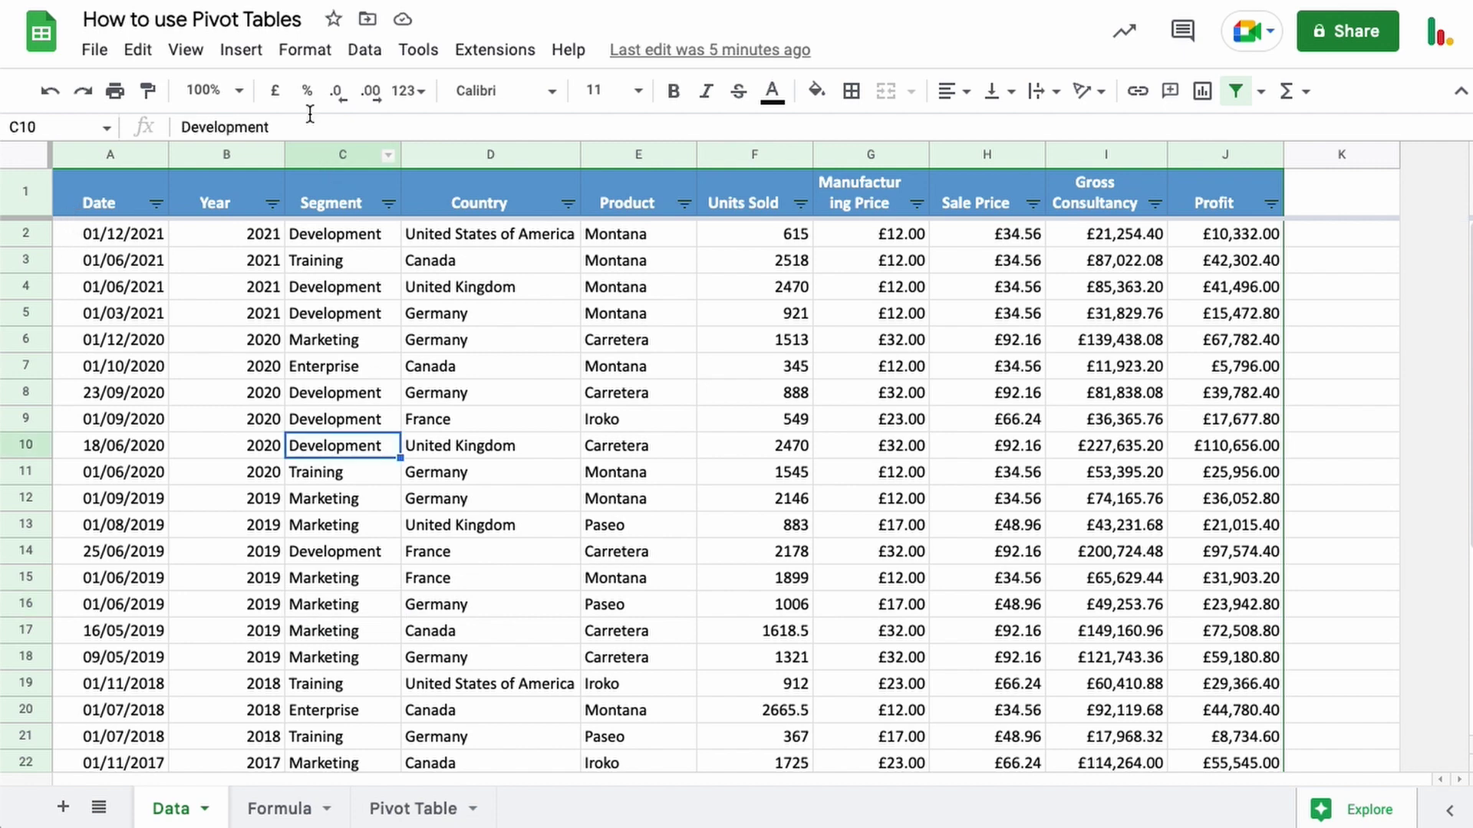
{"action": "left_click", "coordinate": [234, 51]}
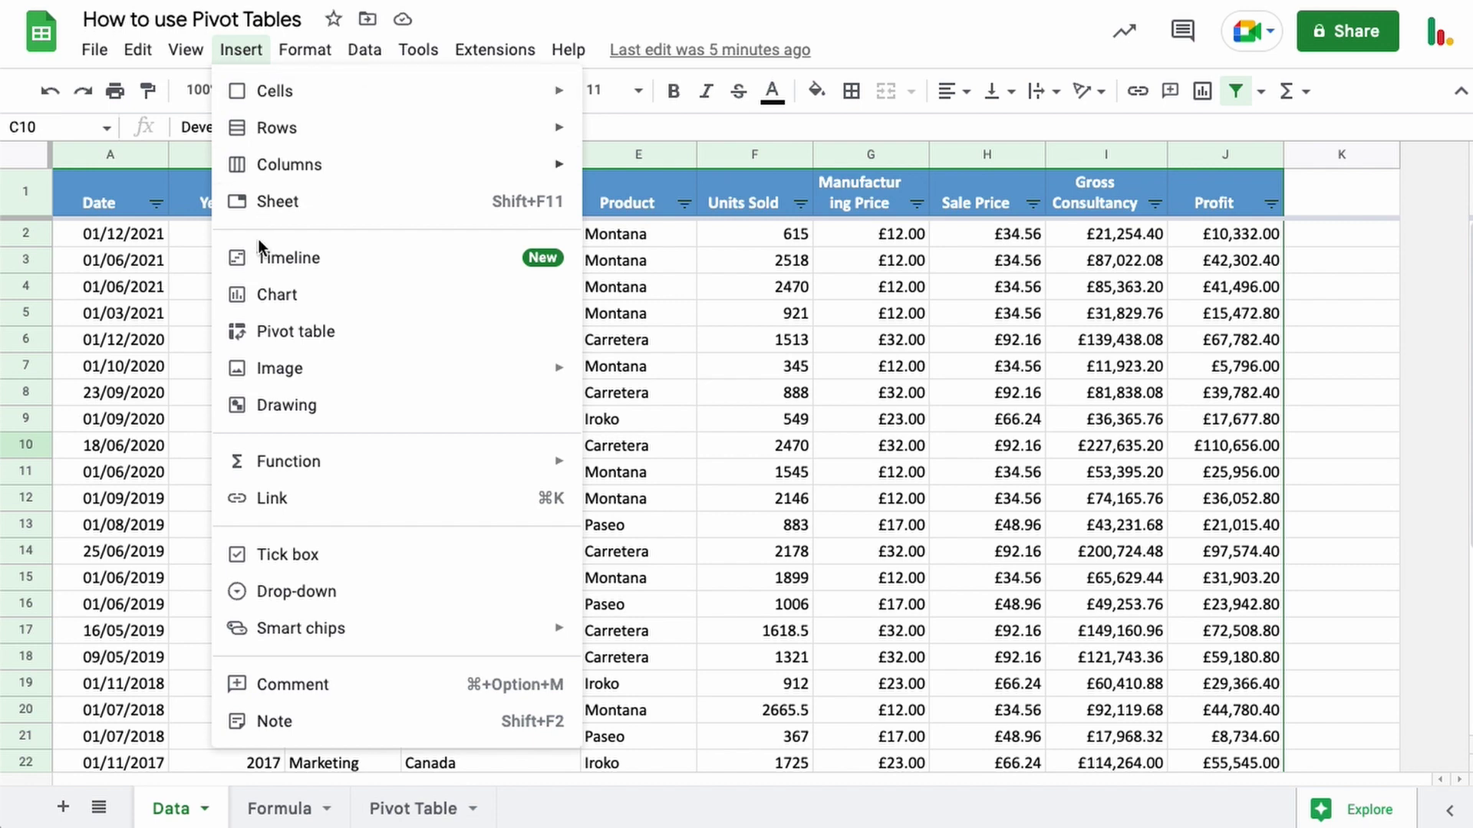
- Choose Pivot table, with range Data!A1:J30 and New sheet as the destination
{"action": "left_click", "coordinate": [365, 338]}
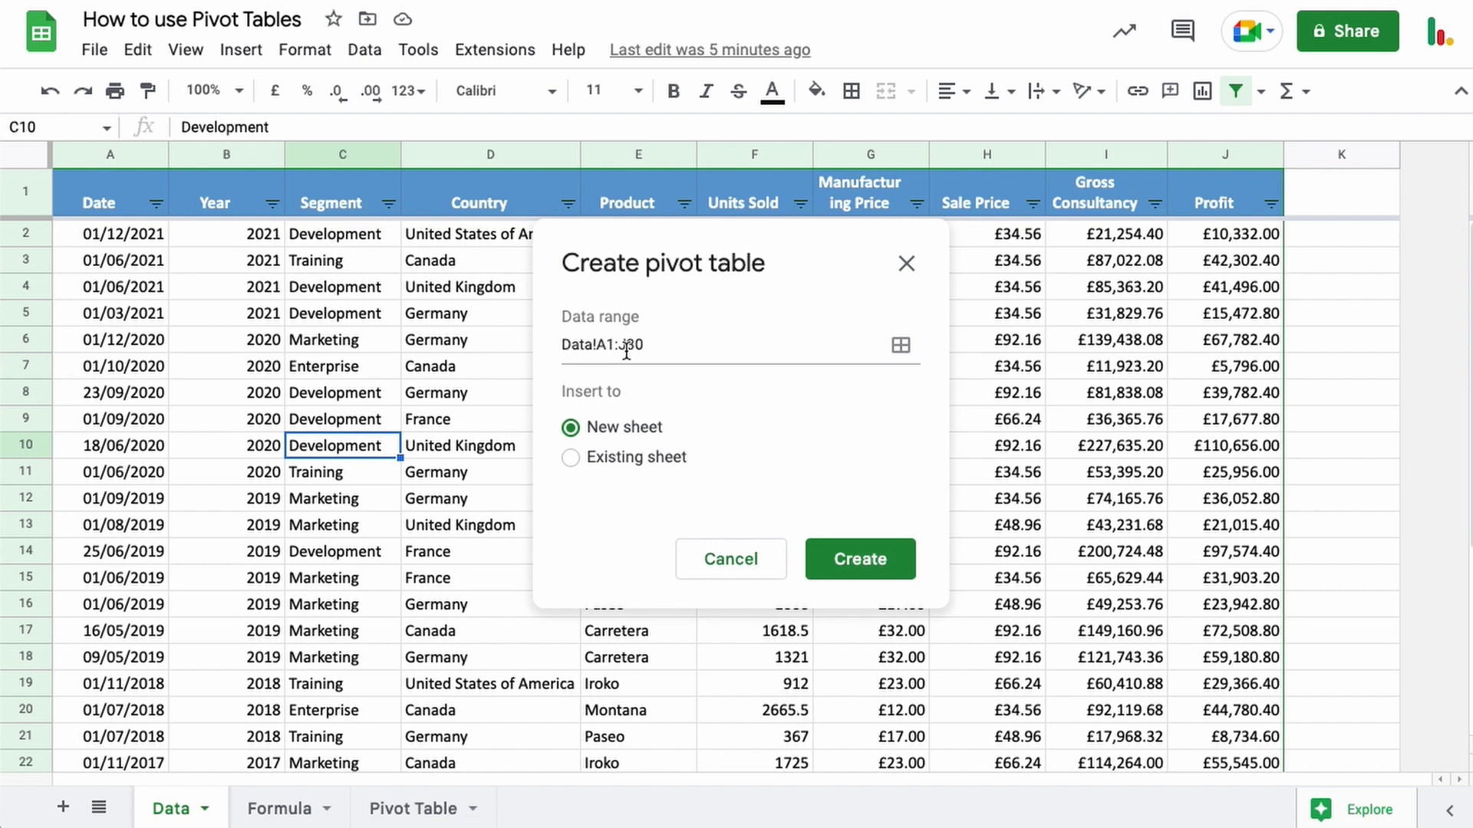
{"action": "scroll", "coordinate": [1178, 592], "scroll_direction": "down", "scroll_amount": 5}
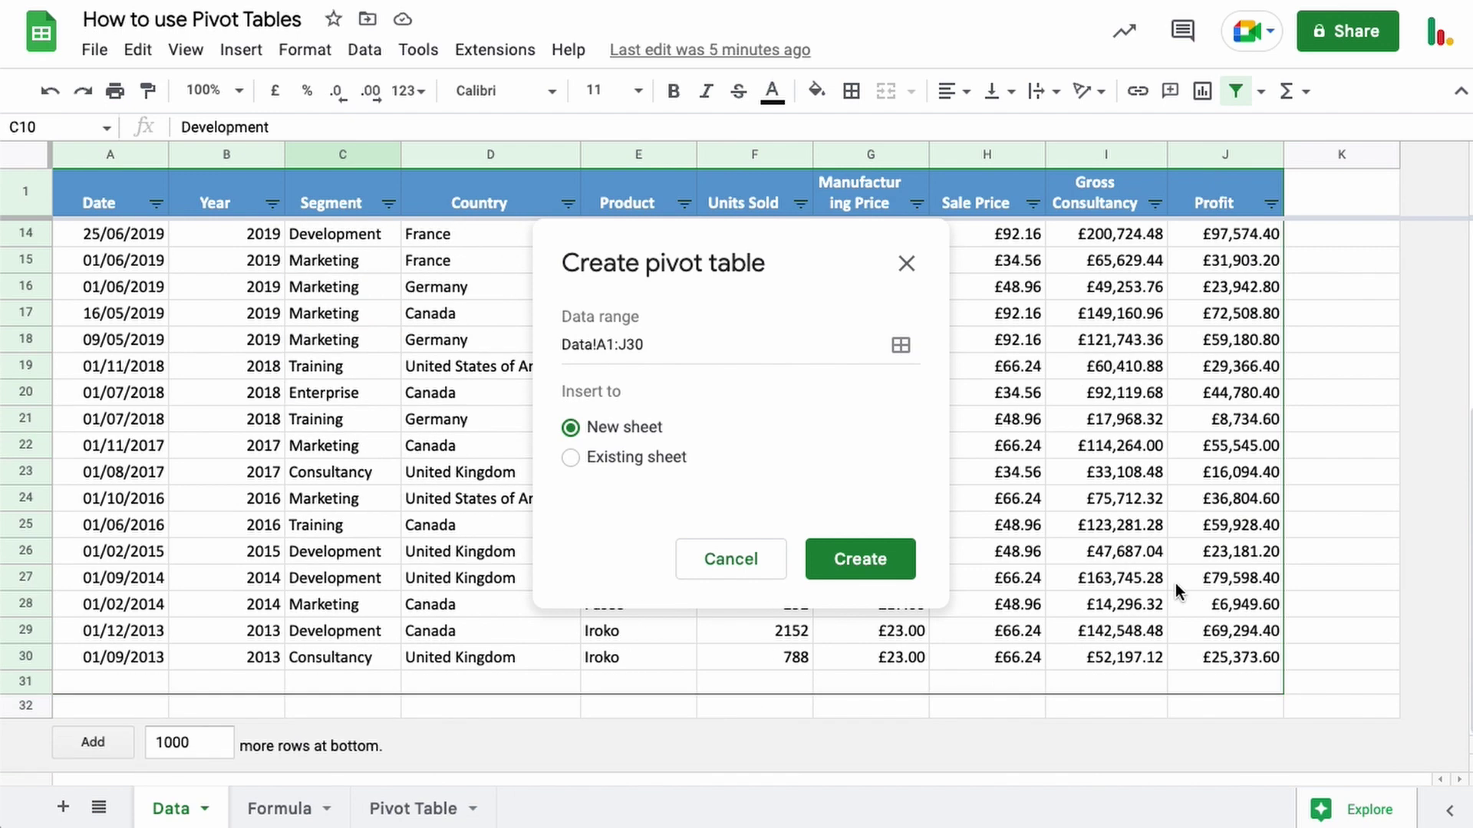
- Create the empty pivot table on Pivot Table 6, review its range and suggestions, then view Data
{"action": "left_click", "coordinate": [886, 559]}
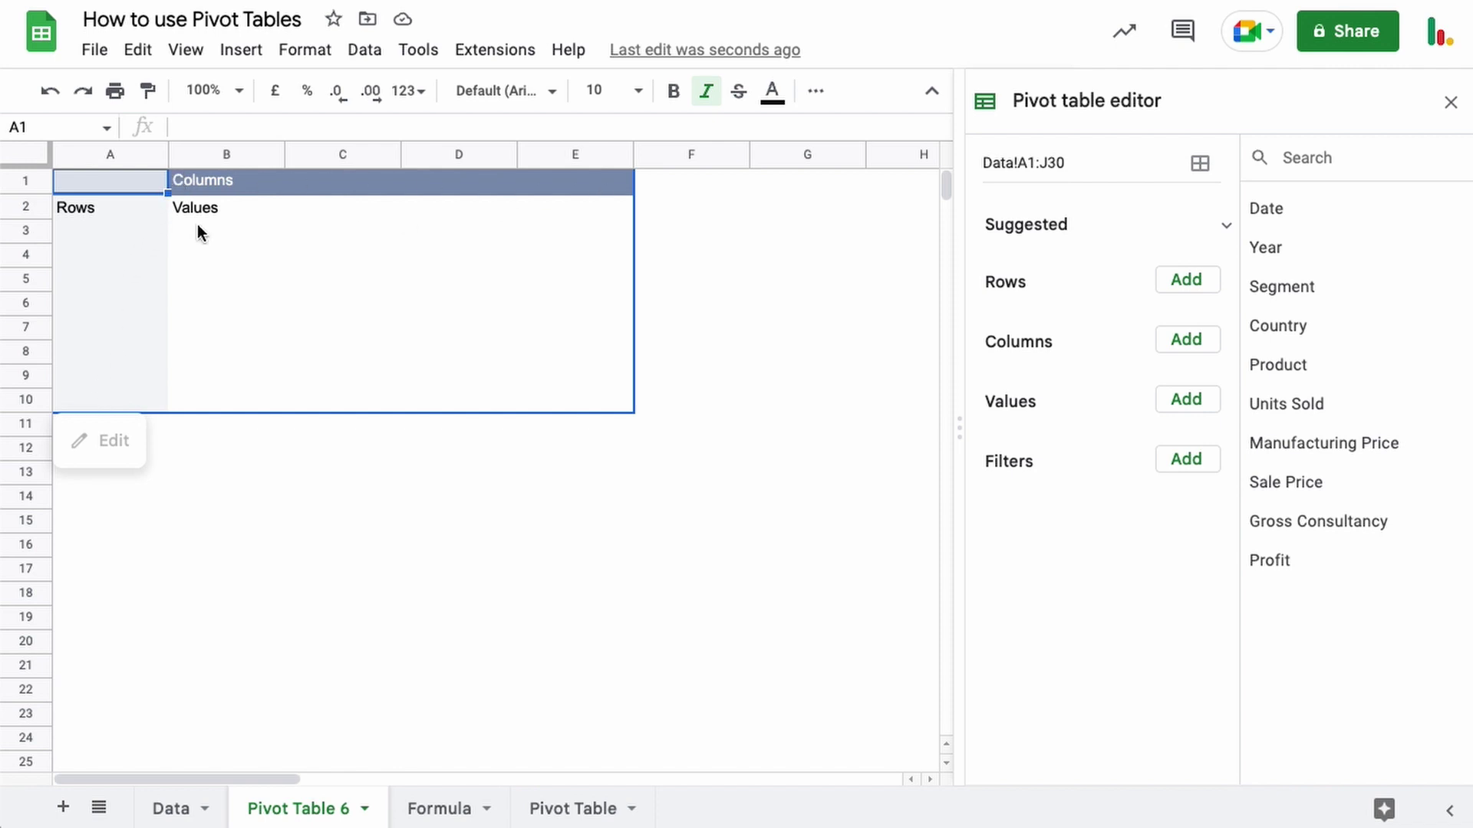
{"action": "left_click", "coordinate": [1082, 163]}
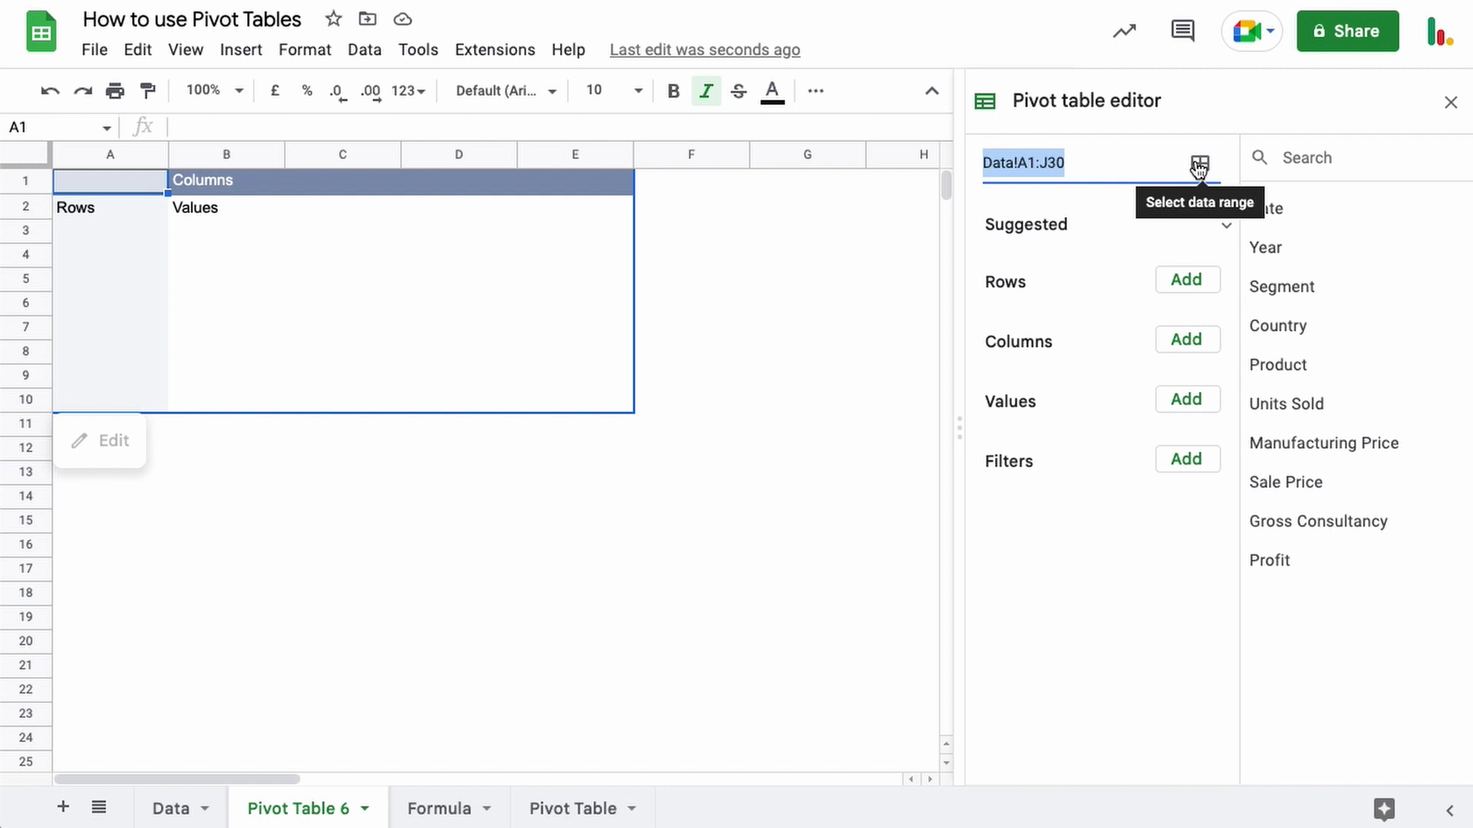
{"action": "left_click", "coordinate": [1223, 229]}
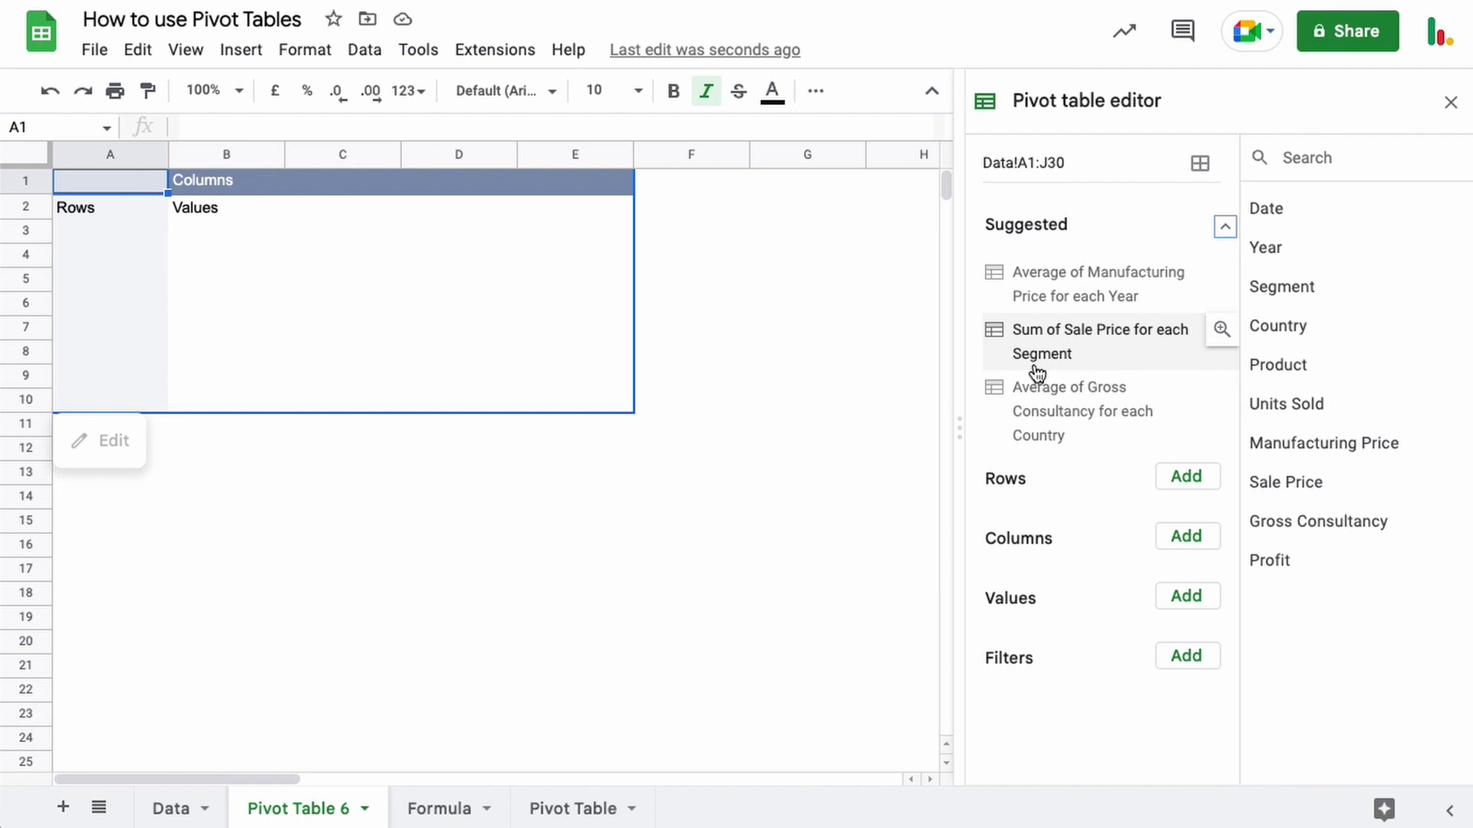
{"action": "left_click", "coordinate": [1223, 229]}
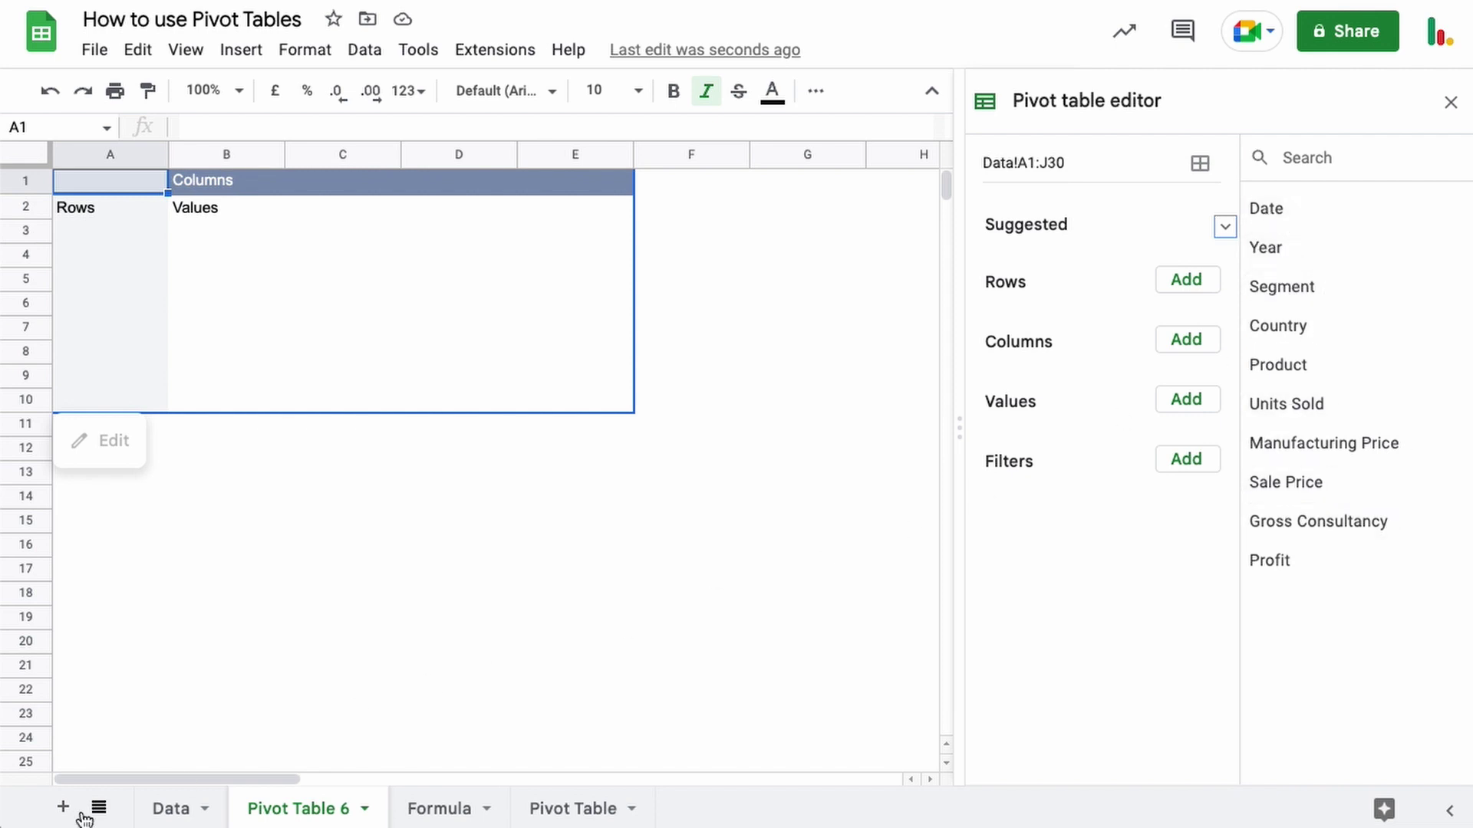
{"action": "left_click", "coordinate": [165, 807]}
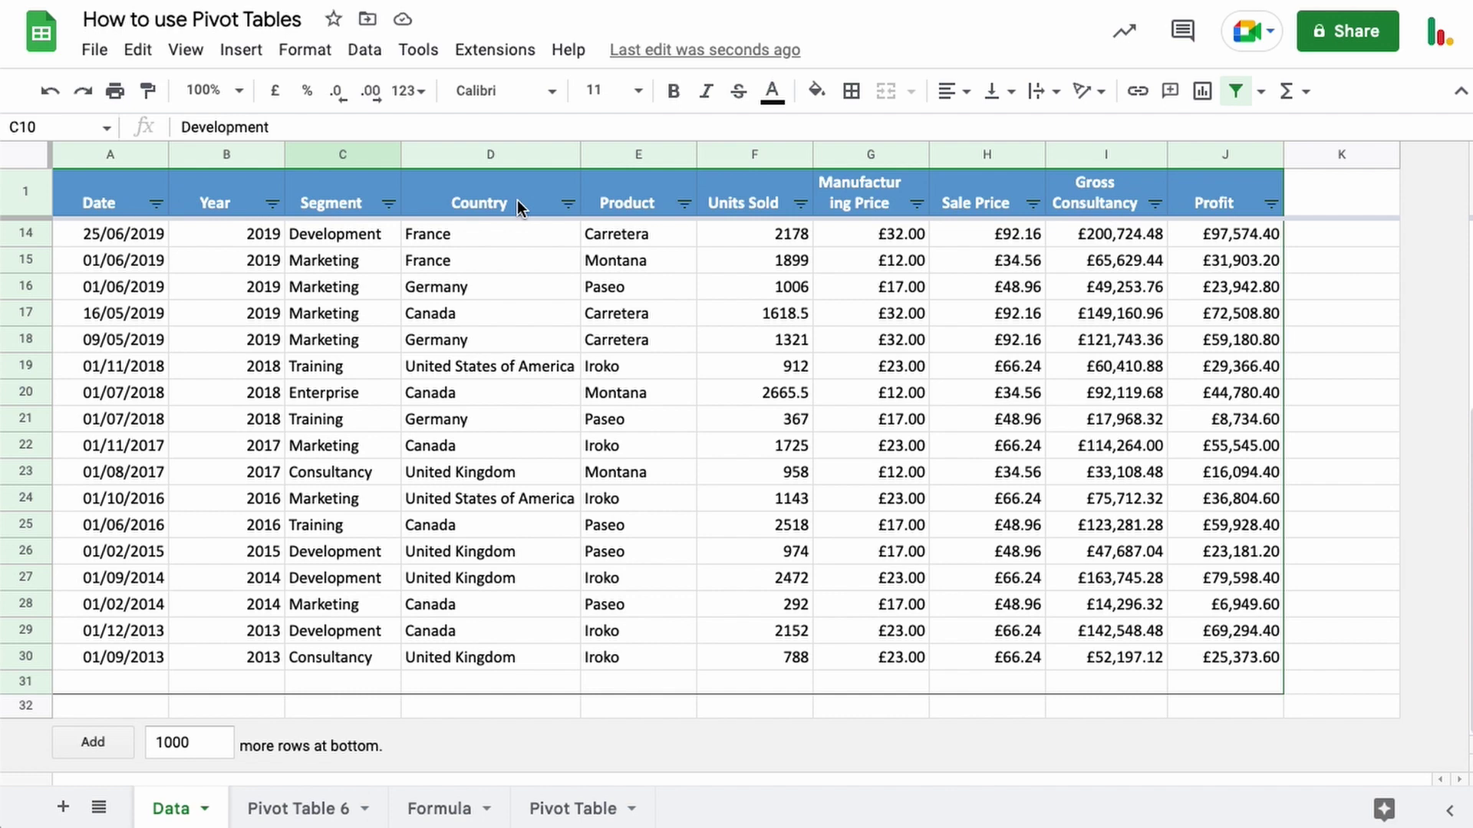
- On Pivot Table 6, add Country as the pivot rows and autofit column A
{"action": "left_click", "coordinate": [295, 810]}
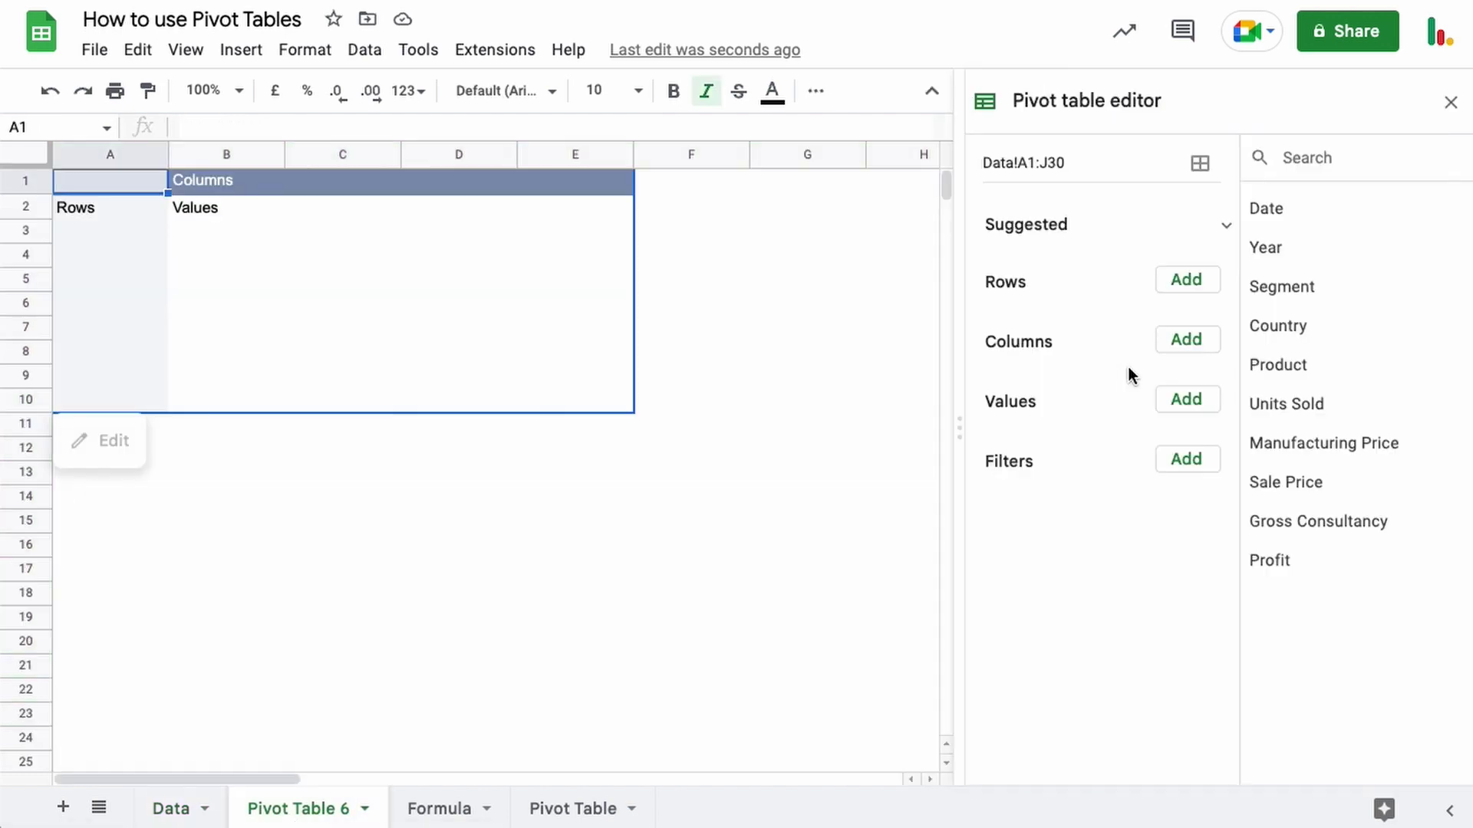
{"action": "left_click", "coordinate": [1185, 281]}
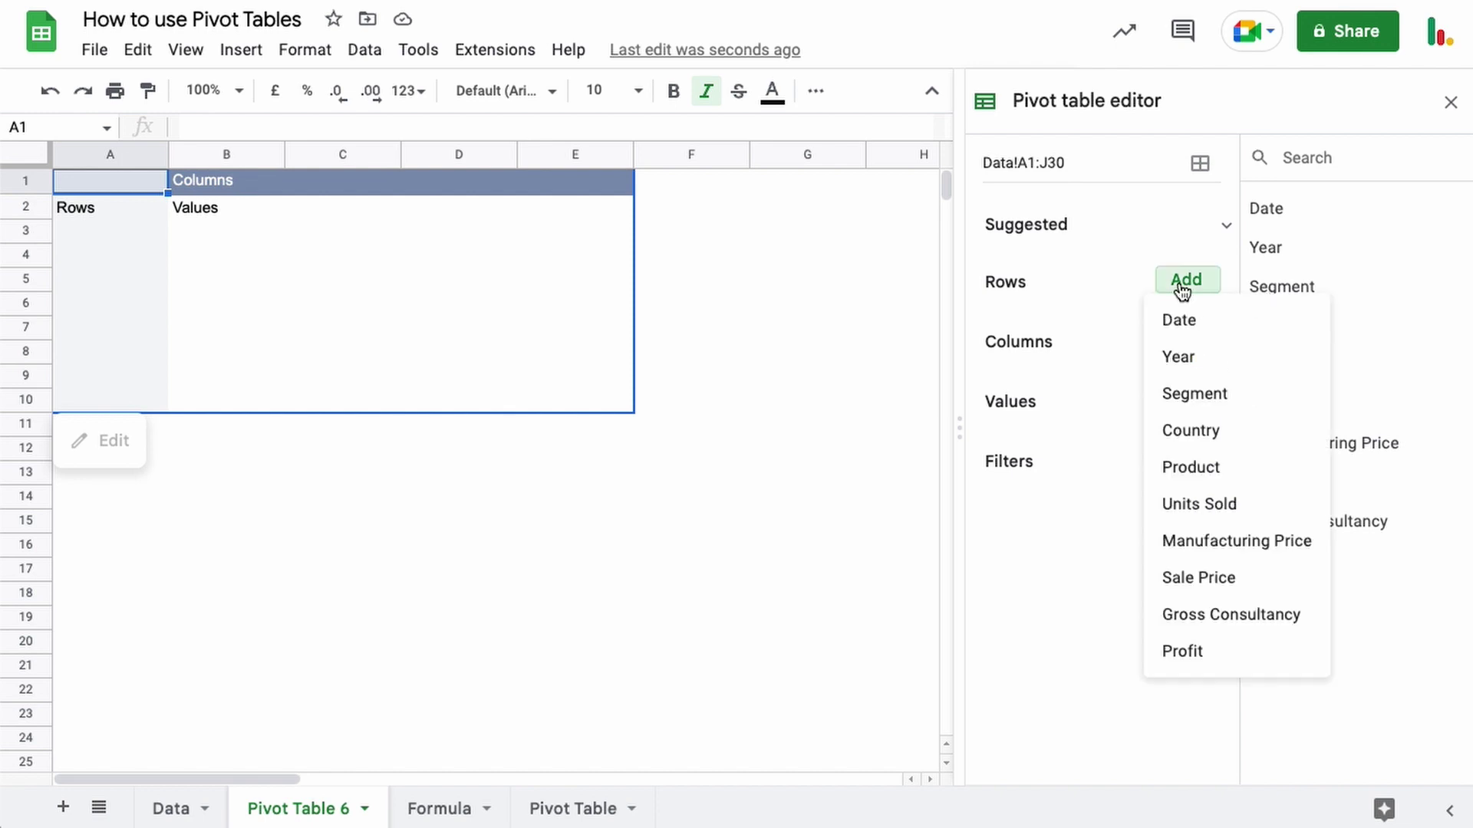
{"action": "left_click", "coordinate": [1179, 435]}
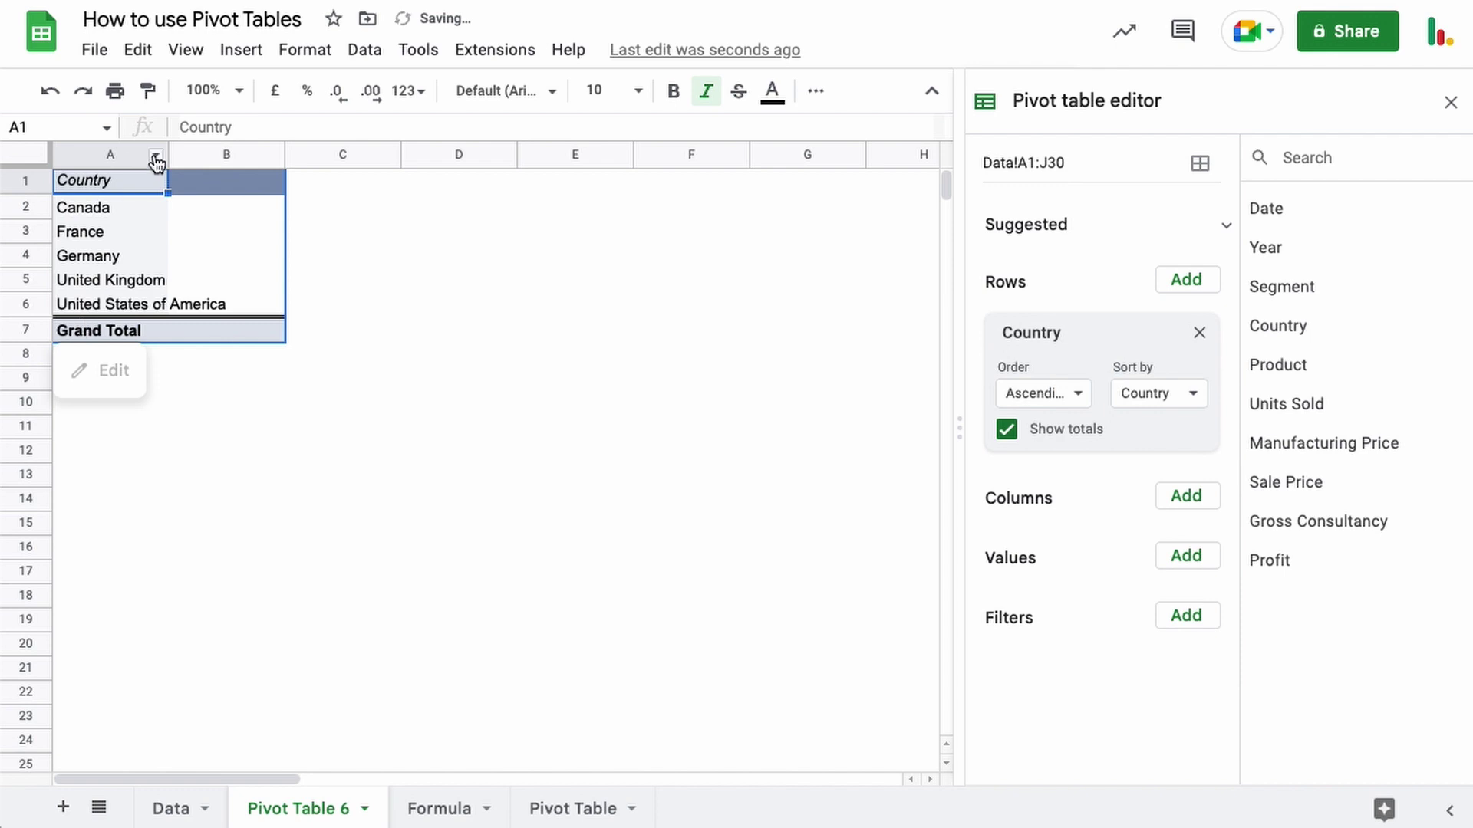
{"action": "double_click", "coordinate": [168, 154]}
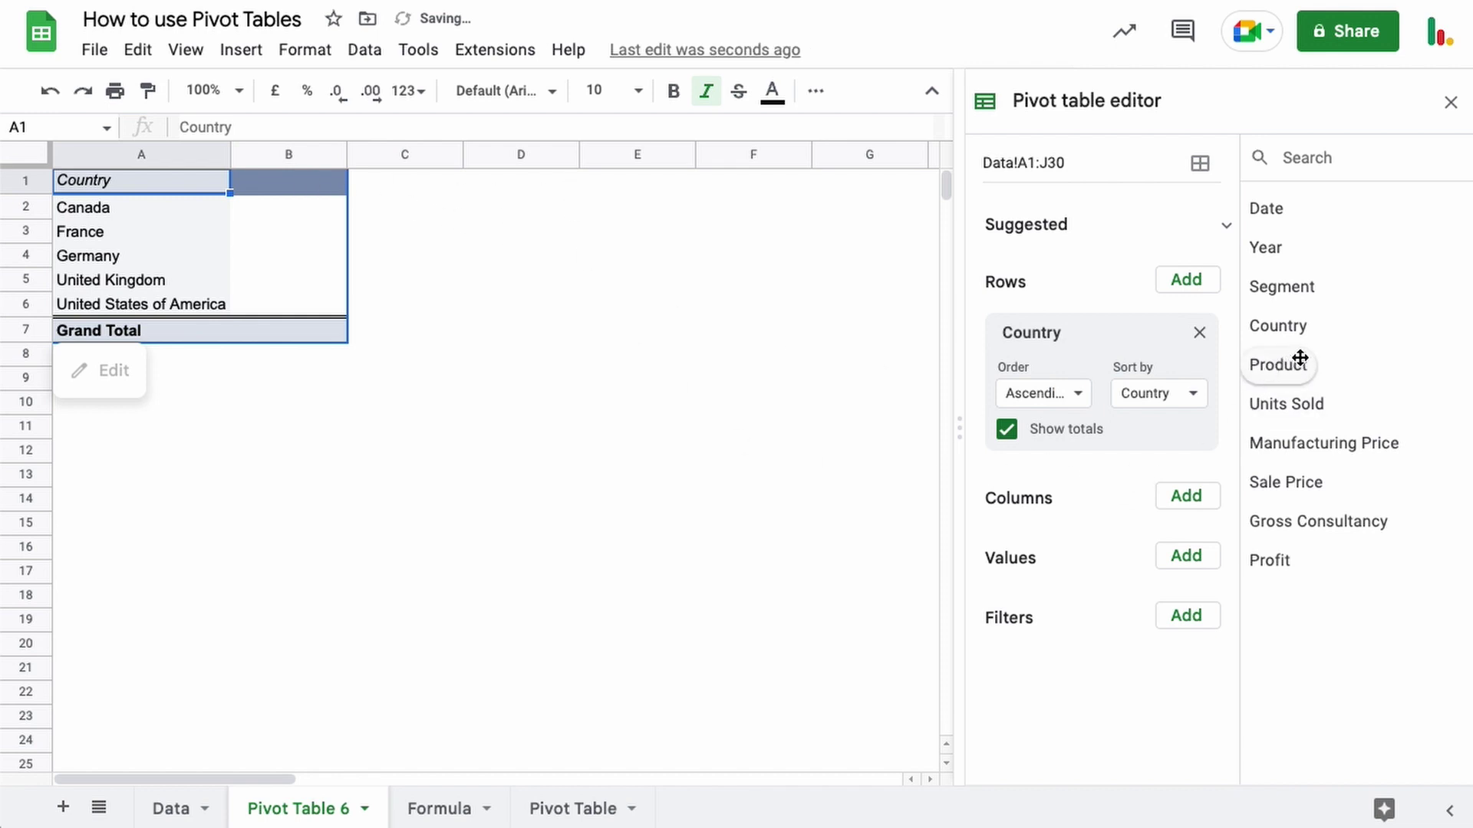
- Add Product as the pivot columns, keeping both the Grand Total row and column
{"action": "left_click_drag", "start_coordinate": [1270, 371], "coordinate": [1028, 540]}
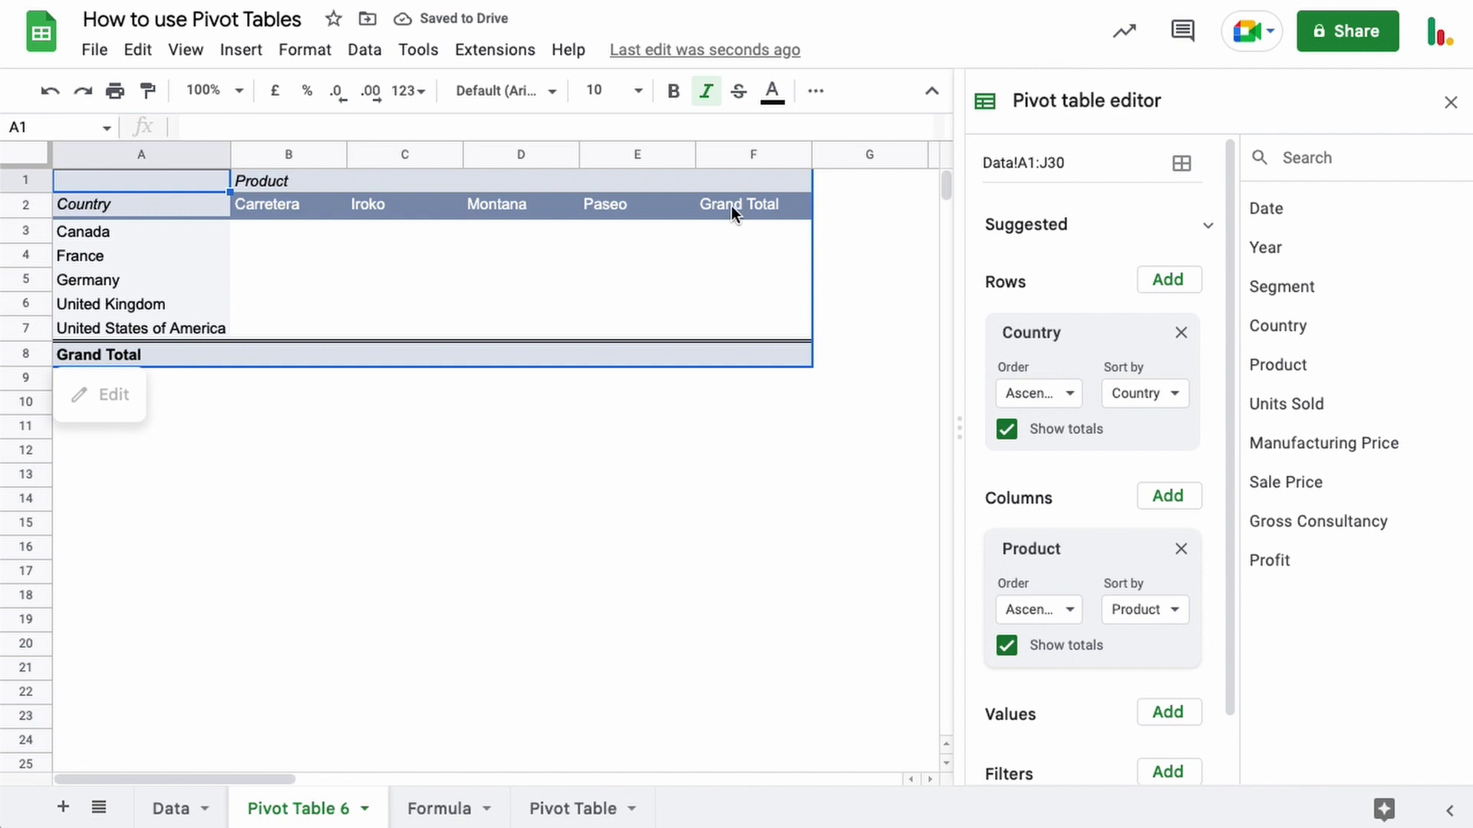
{"action": "left_click", "coordinate": [1007, 430]}
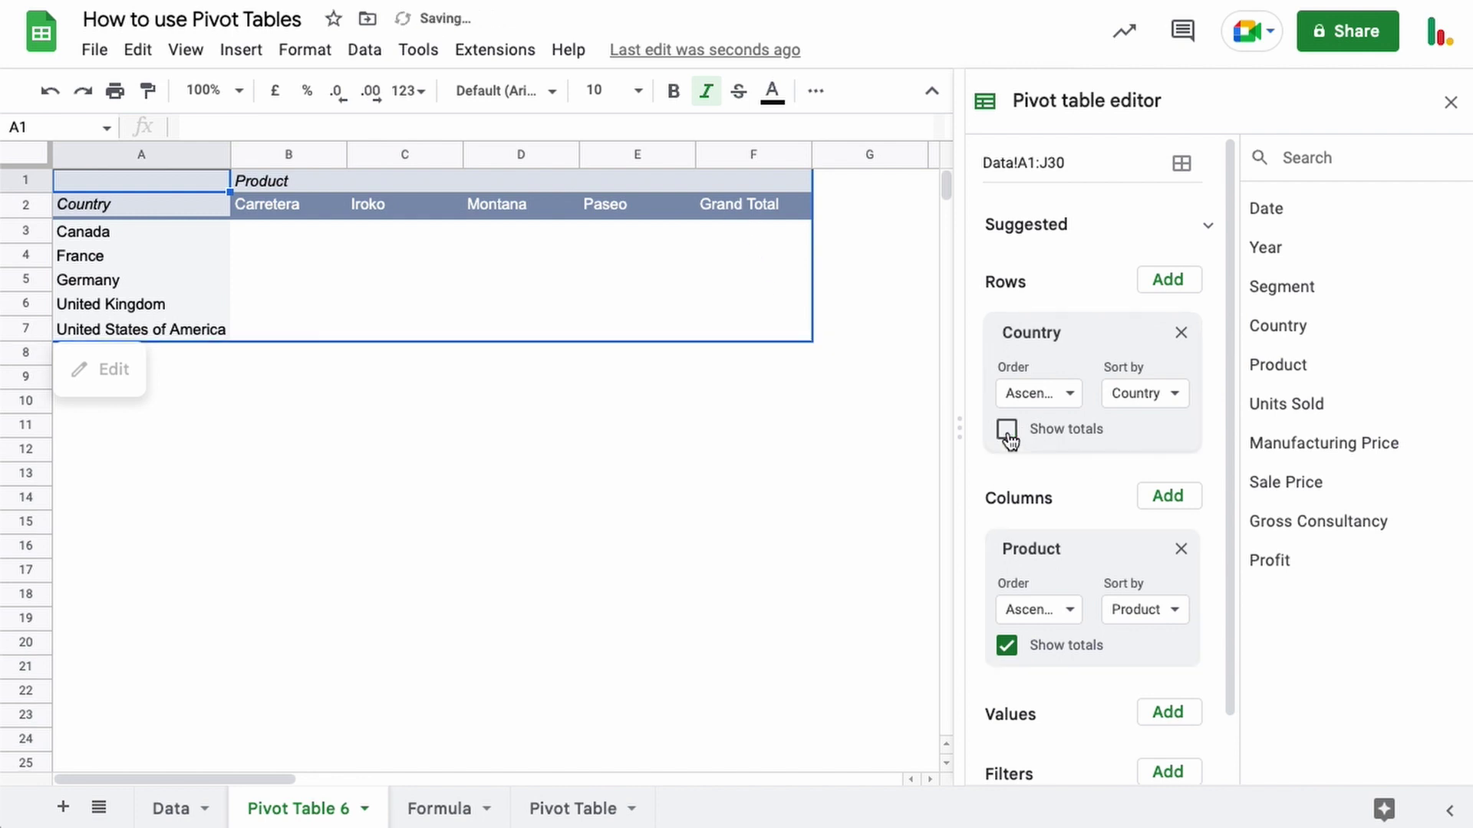
{"action": "left_click", "coordinate": [1007, 430]}
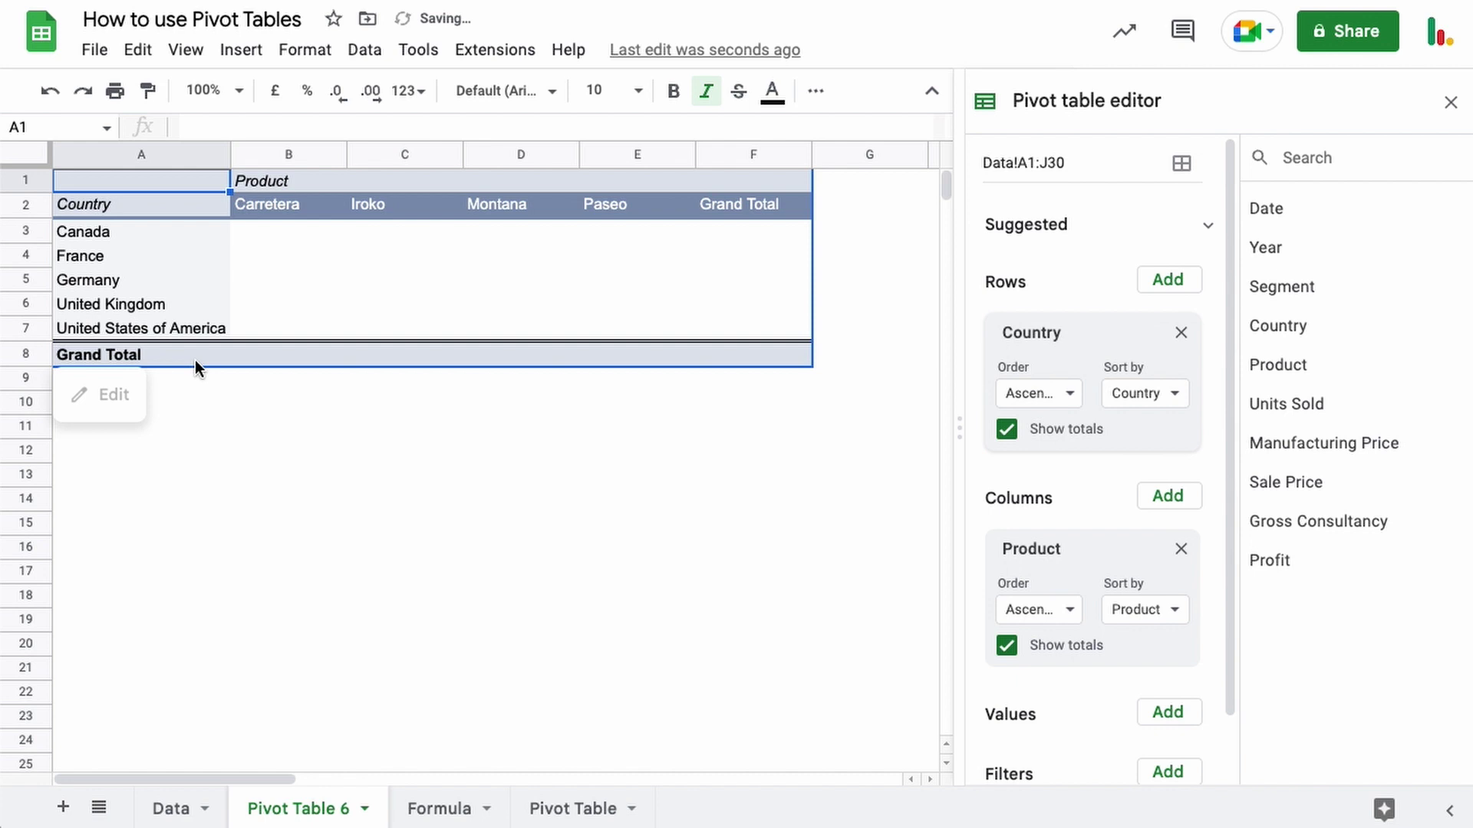
{"action": "left_click", "coordinate": [1006, 645]}
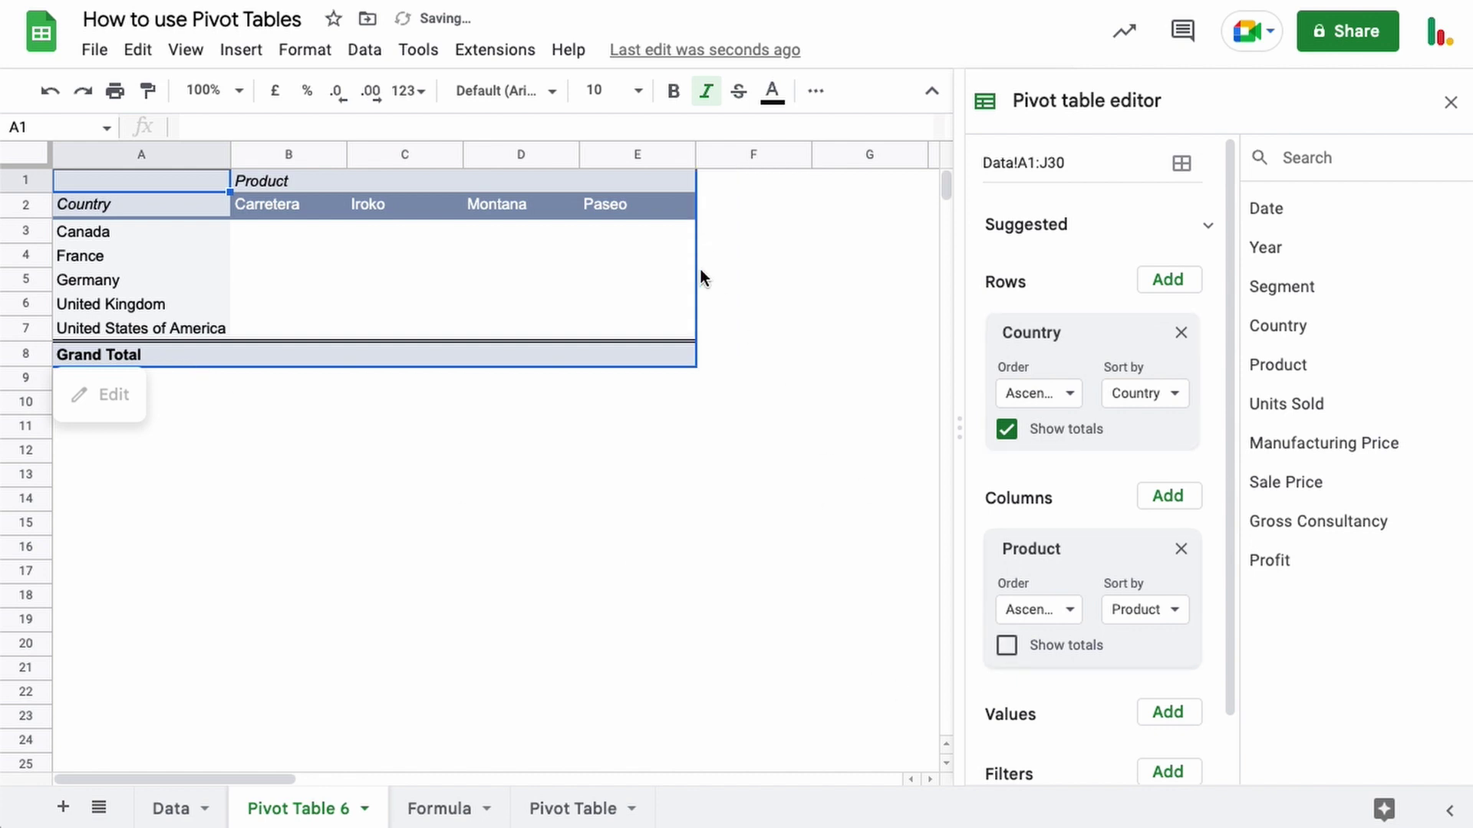
{"action": "left_click", "coordinate": [1006, 645]}
{"action": "scroll", "coordinate": [1145, 641], "scroll_direction": "down", "scroll_amount": 1}
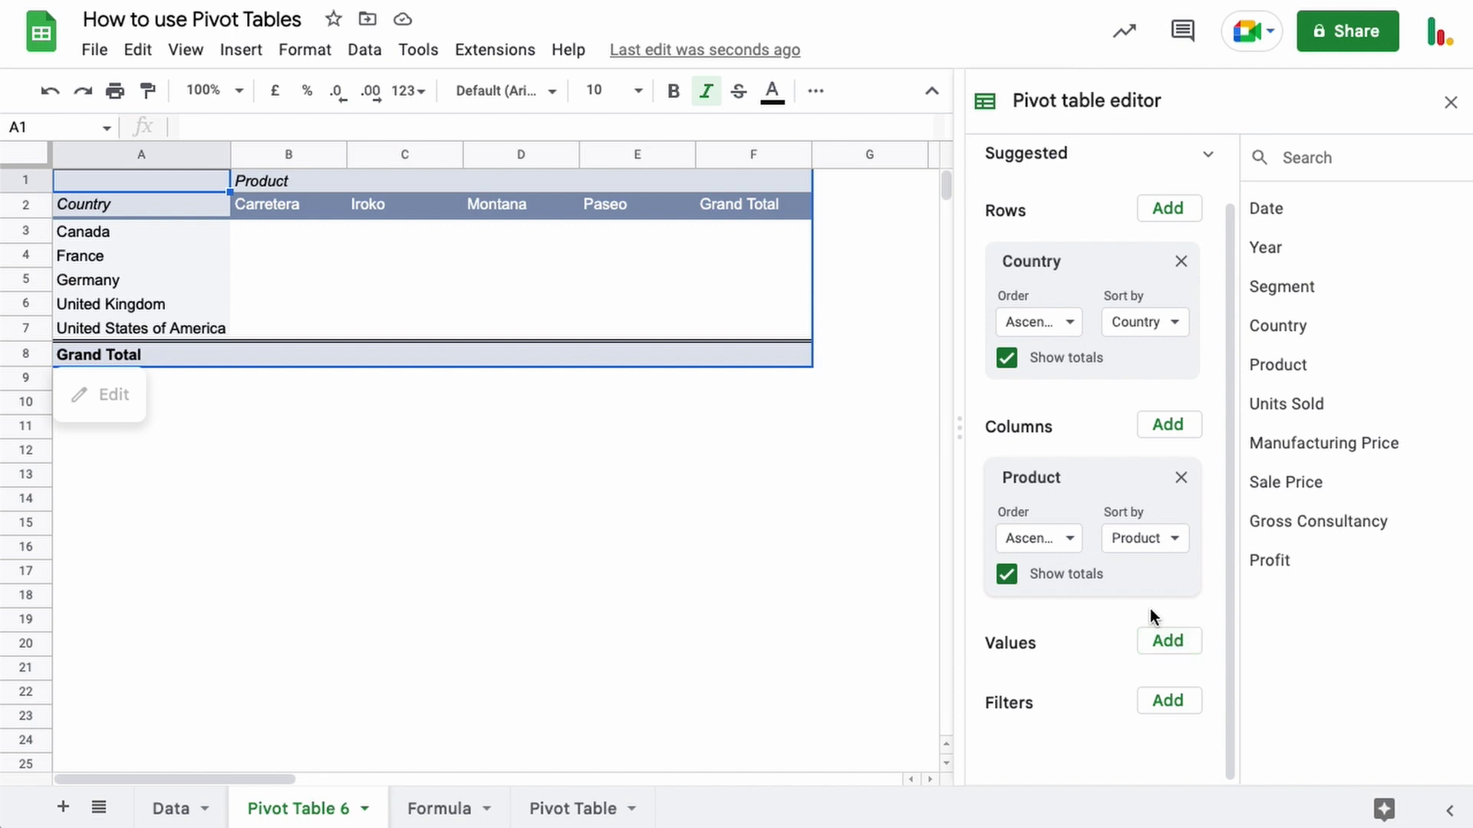
- On the Data sheet, select the numeric columns to check their sum
{"action": "right_click", "coordinate": [175, 809]}
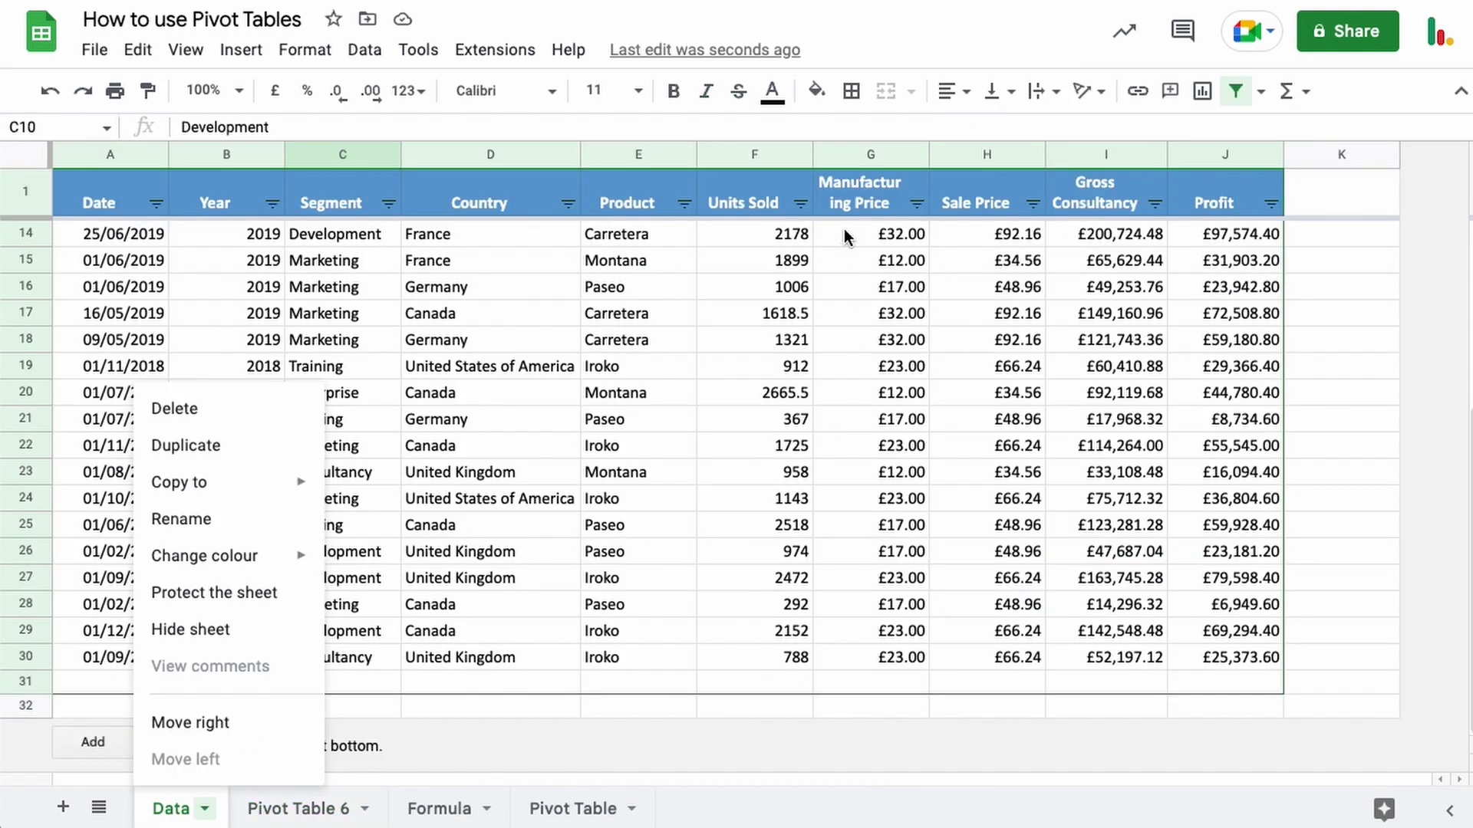
{"action": "left_click_drag", "start_coordinate": [776, 233], "coordinate": [1213, 664]}
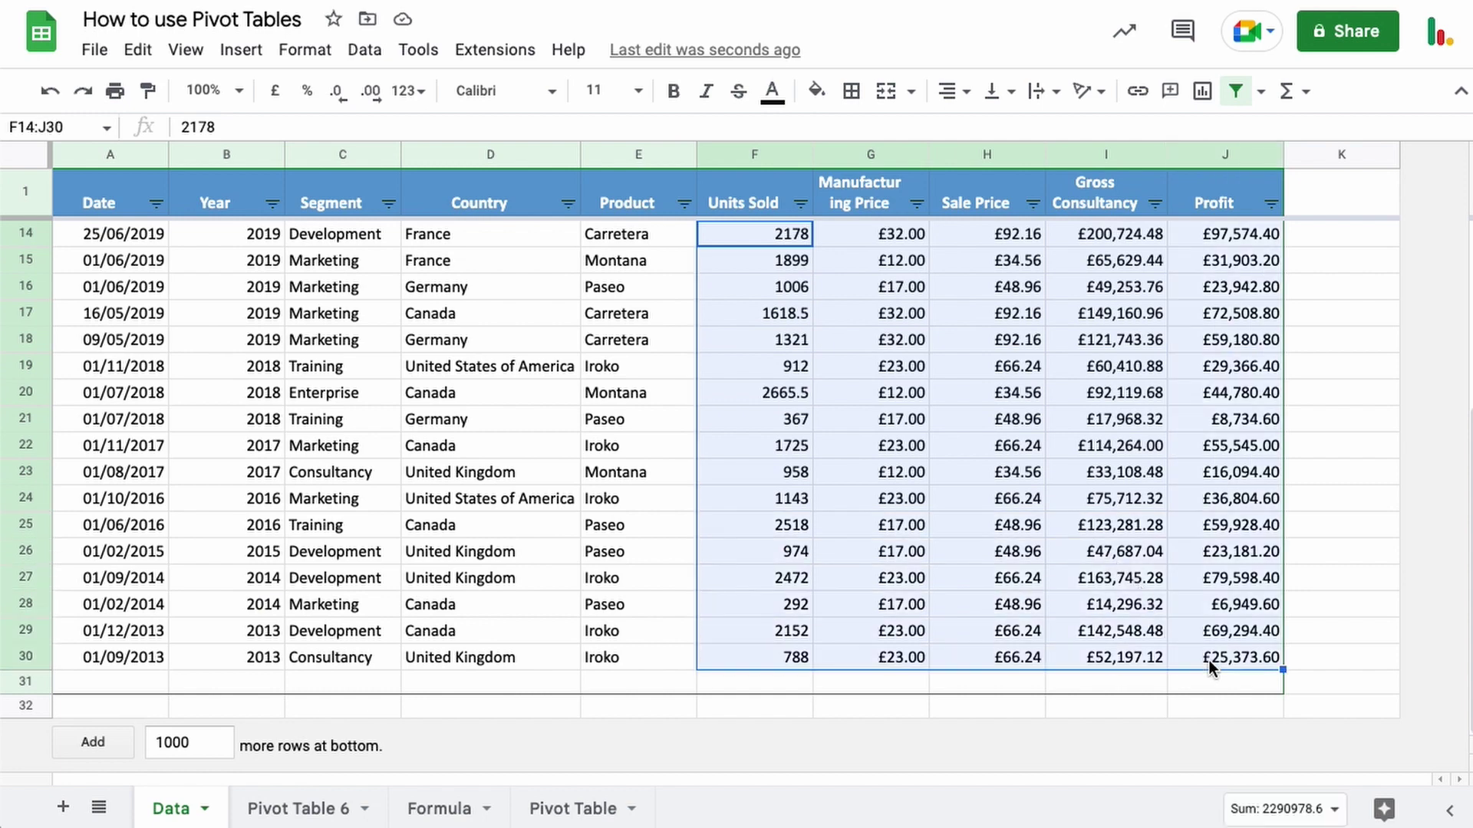
{"action": "left_click", "coordinate": [779, 241]}
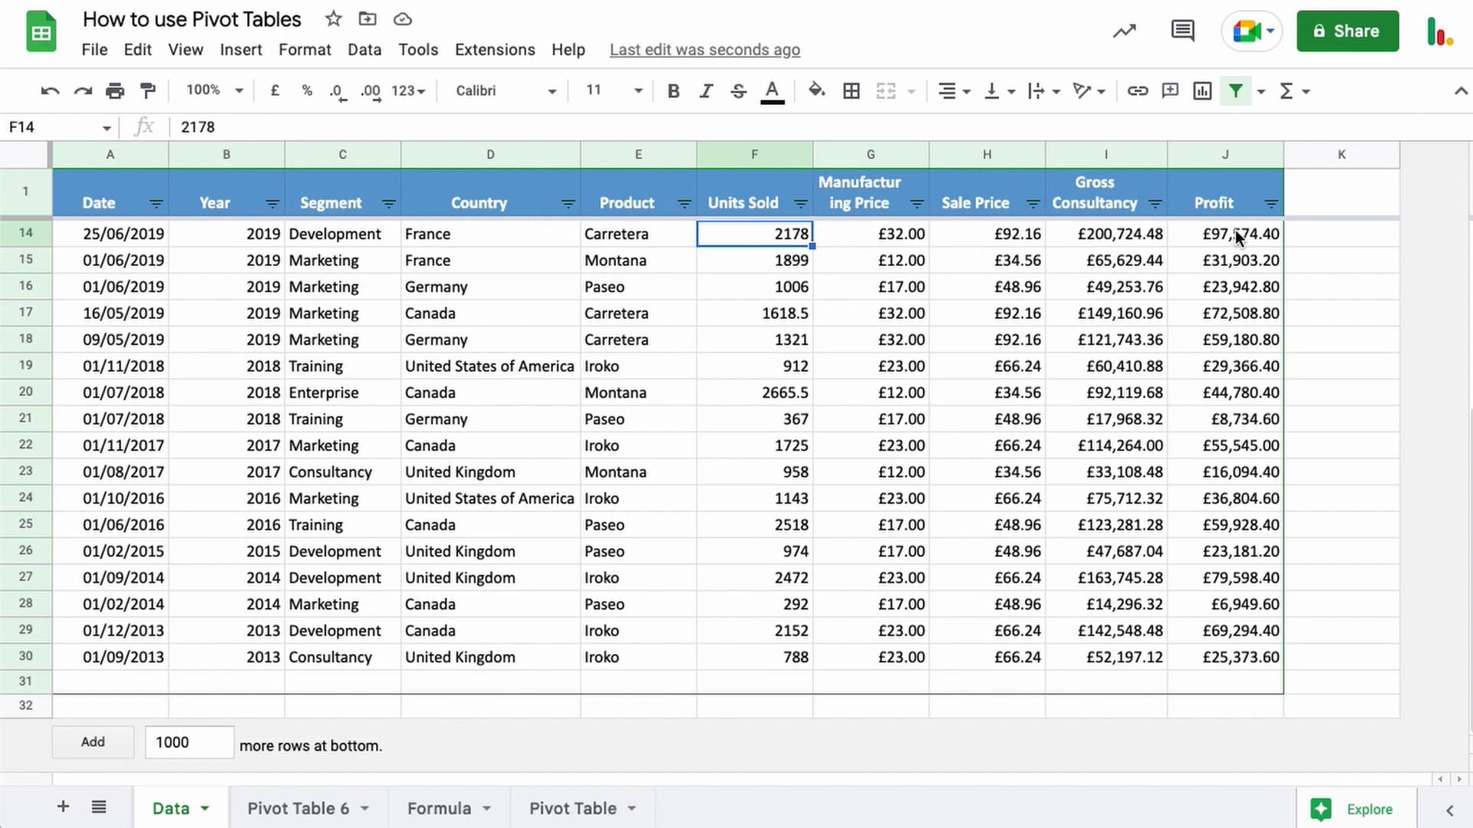
- On Pivot Table 6, add Units Sold to Values as SUM, giving a 41852 grand total
{"action": "left_click", "coordinate": [311, 820]}
{"action": "left_click_drag", "start_coordinate": [1296, 405], "coordinate": [1037, 741]}
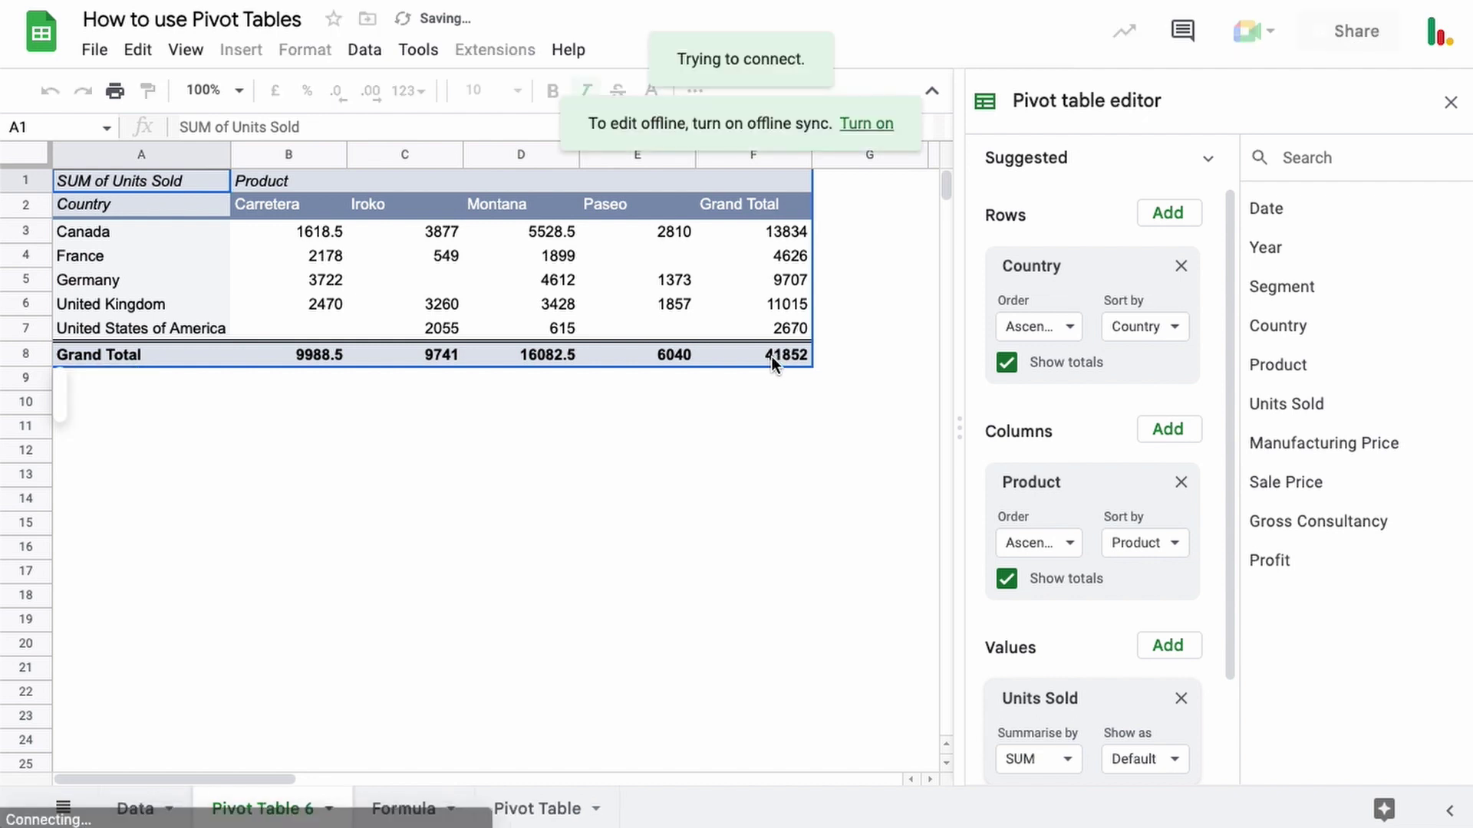
{"action": "scroll", "coordinate": [1158, 427], "scroll_direction": "down", "scroll_amount": 2}
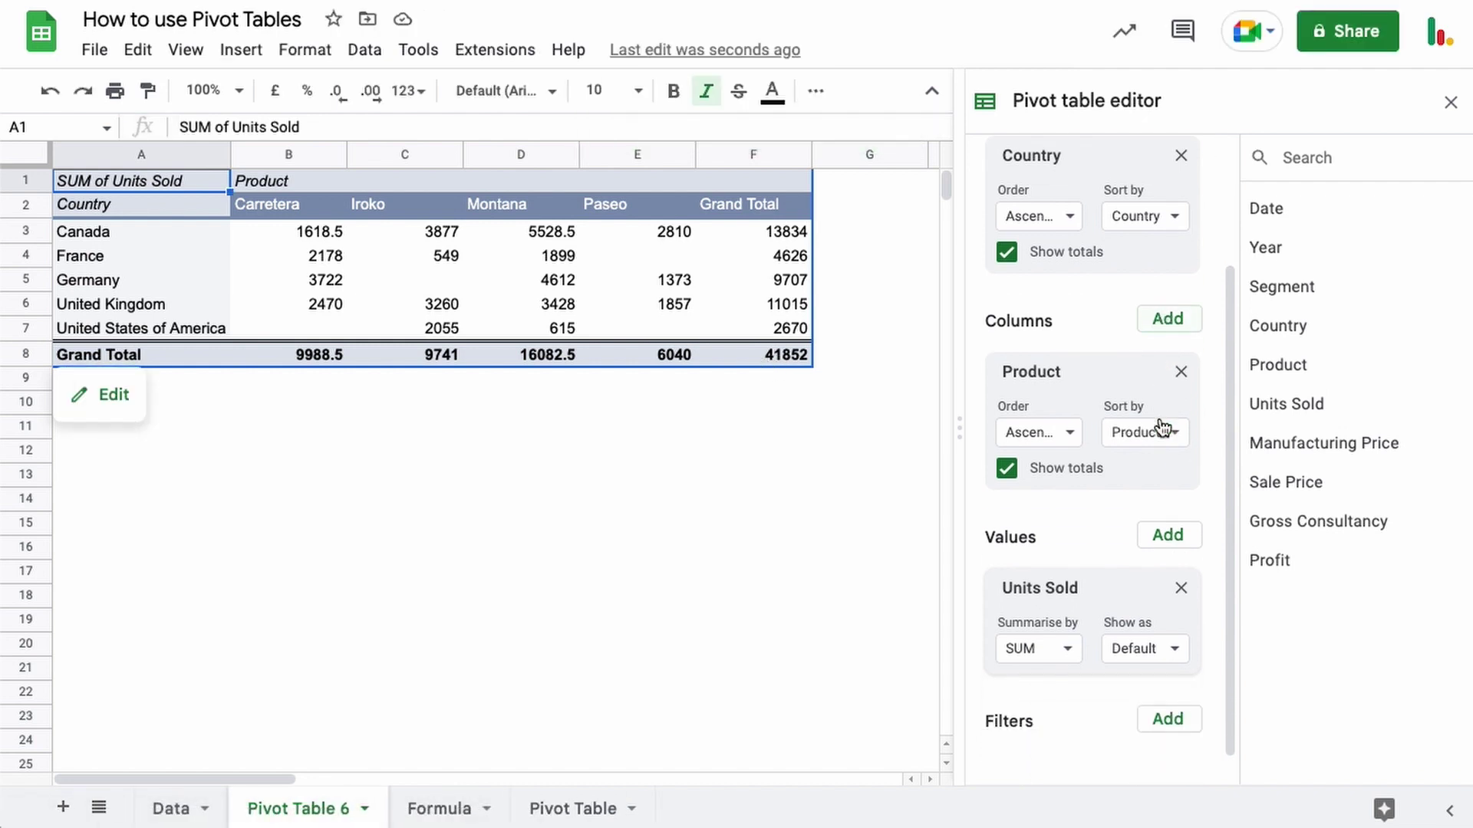
{"action": "left_click", "coordinate": [1165, 702]}
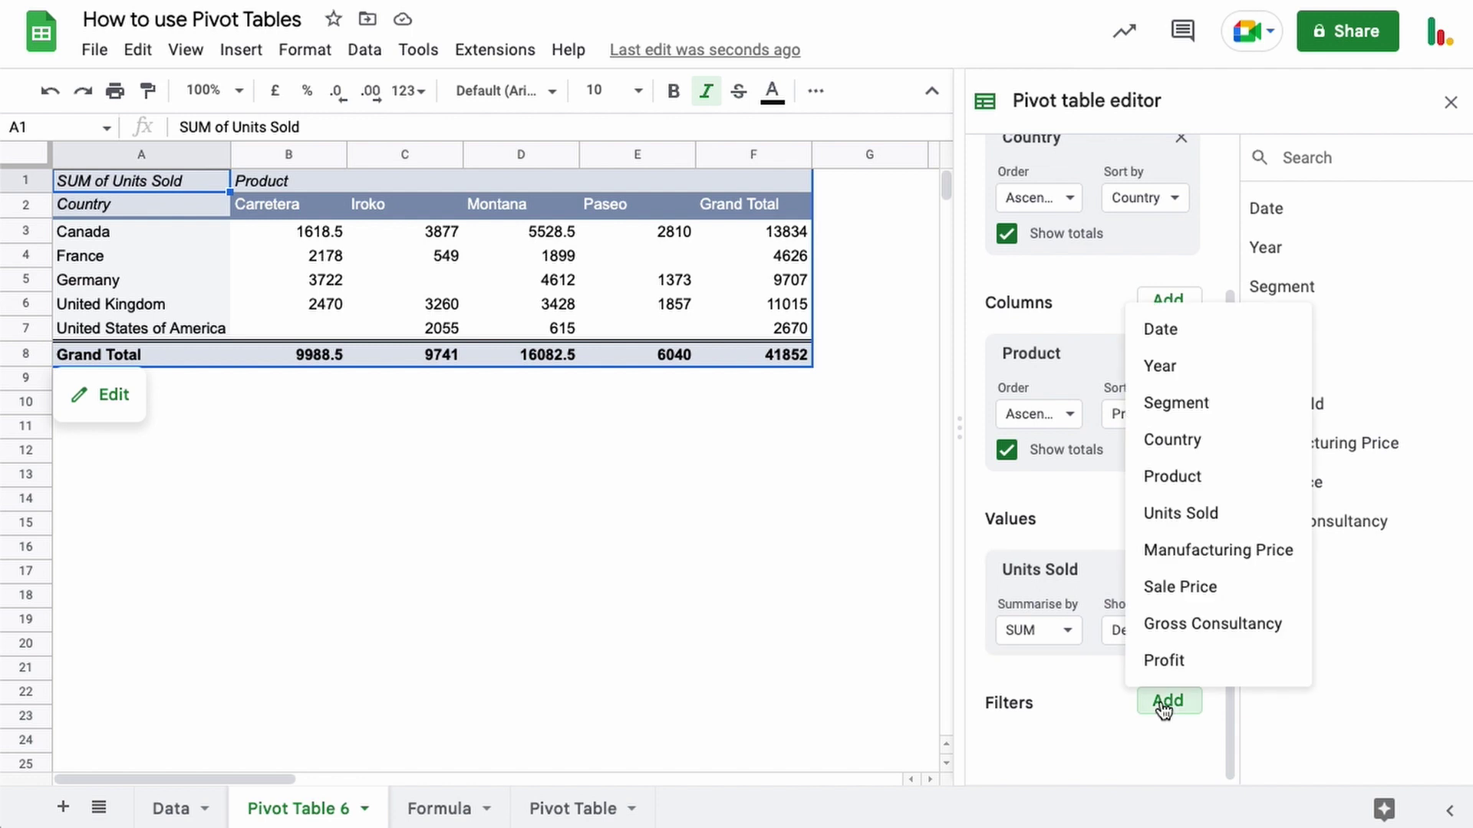
{"action": "left_click", "coordinate": [1176, 443]}
{"action": "left_click", "coordinate": [1085, 716]}
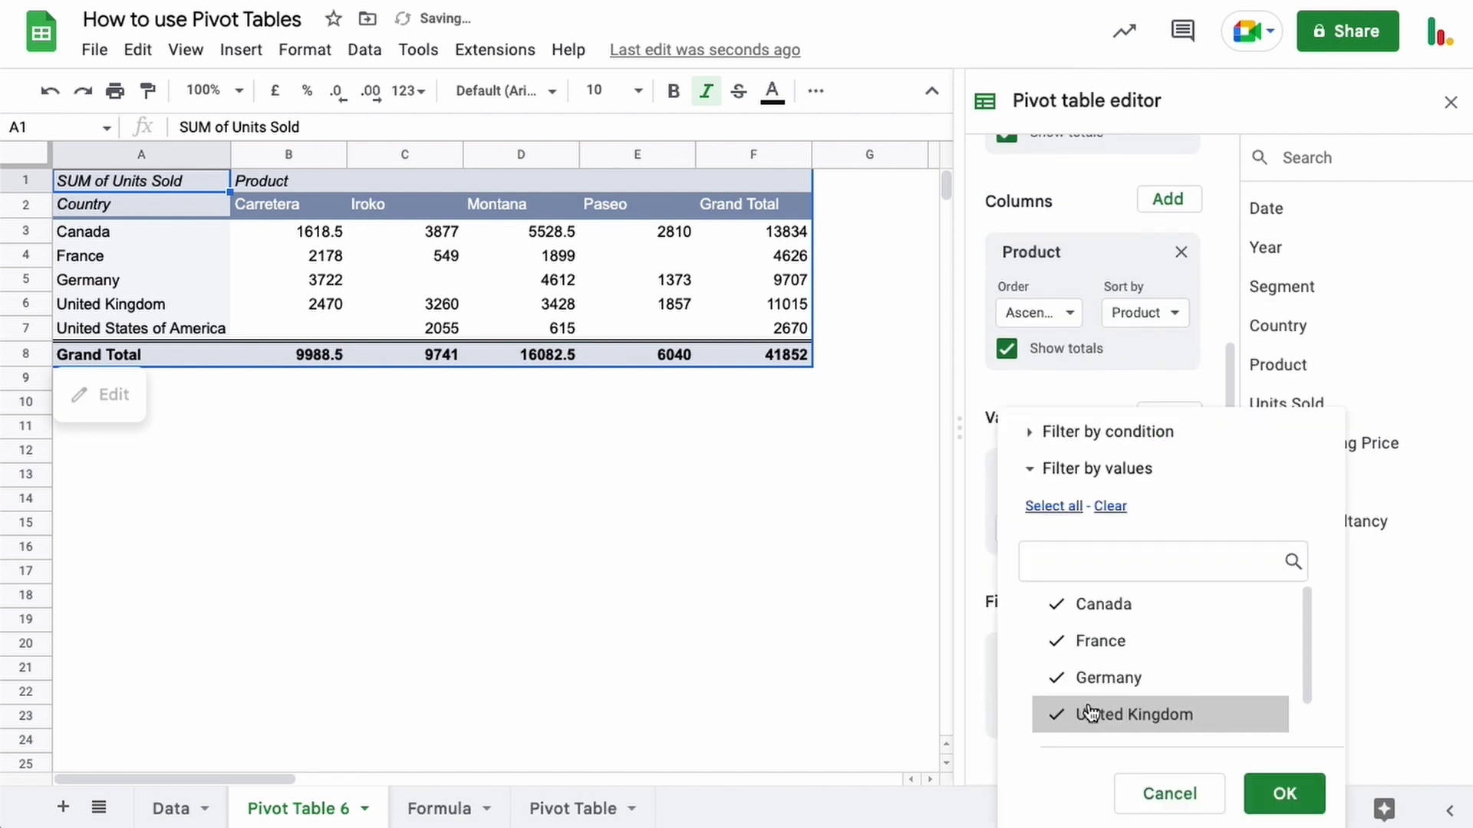
{"action": "left_click", "coordinate": [1101, 644]}
{"action": "left_click", "coordinate": [1103, 607]}
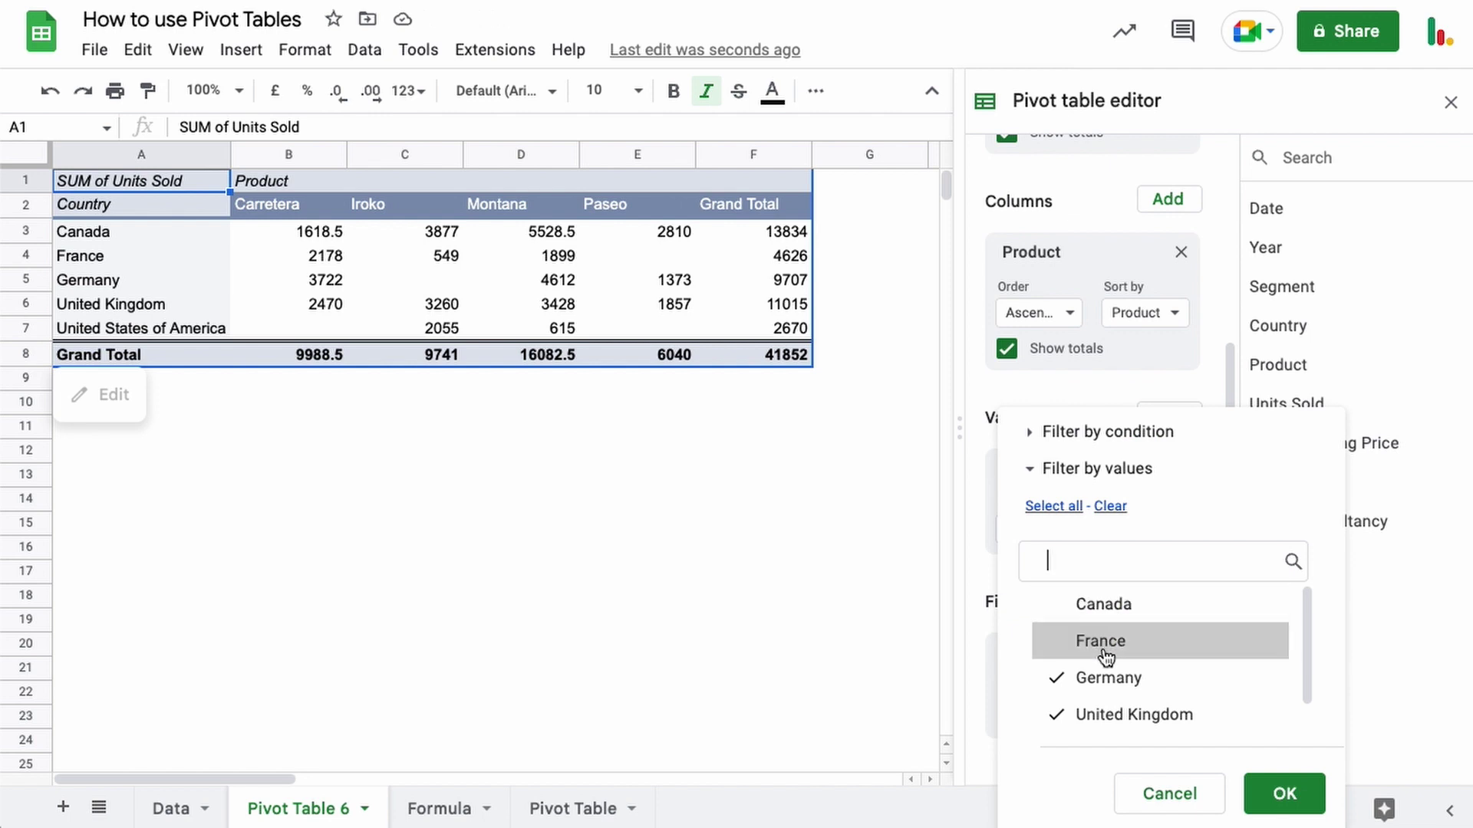
{"action": "left_click", "coordinate": [1269, 797]}
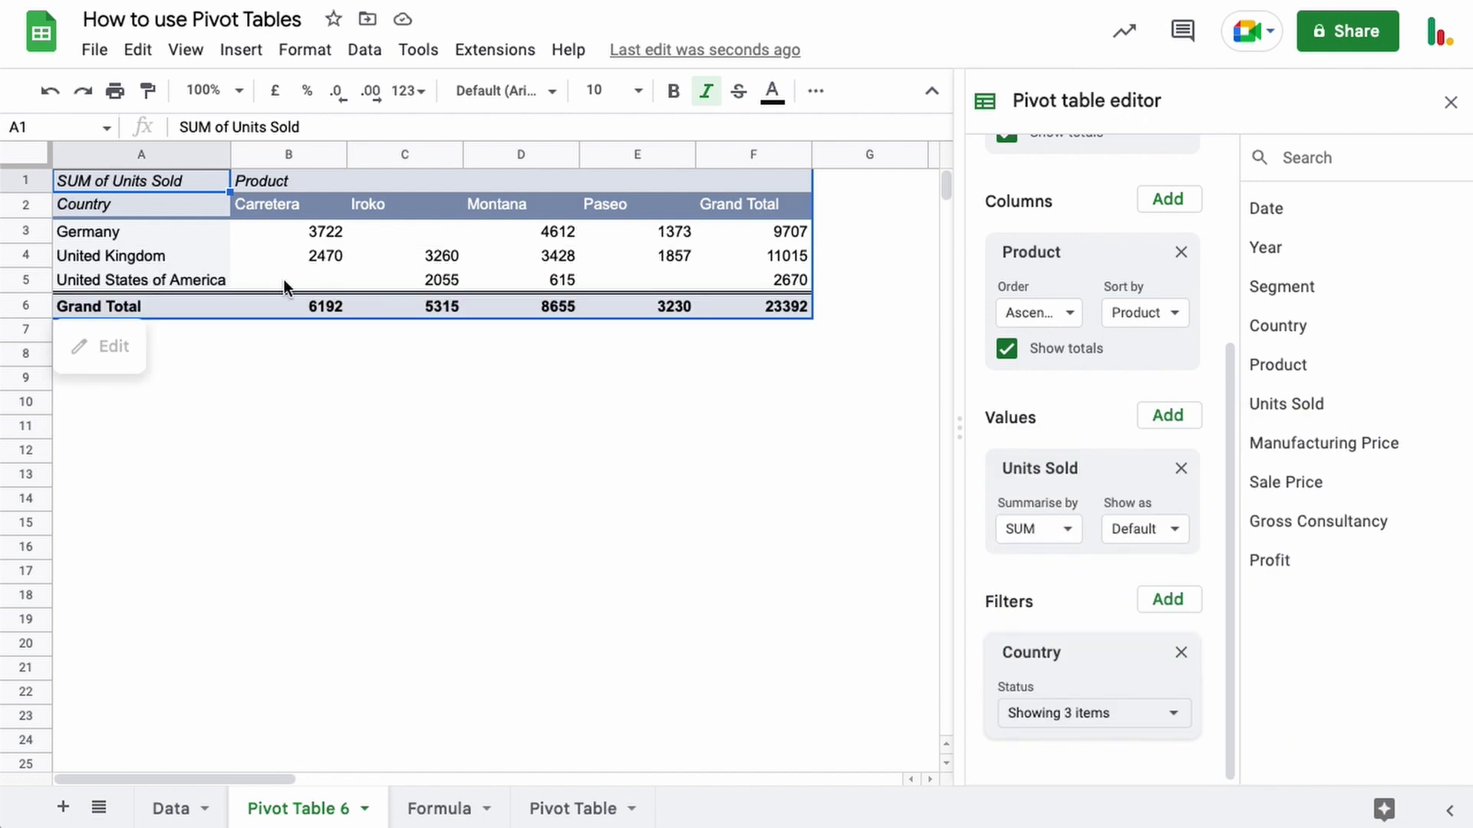
{"action": "left_click", "coordinate": [1180, 653]}
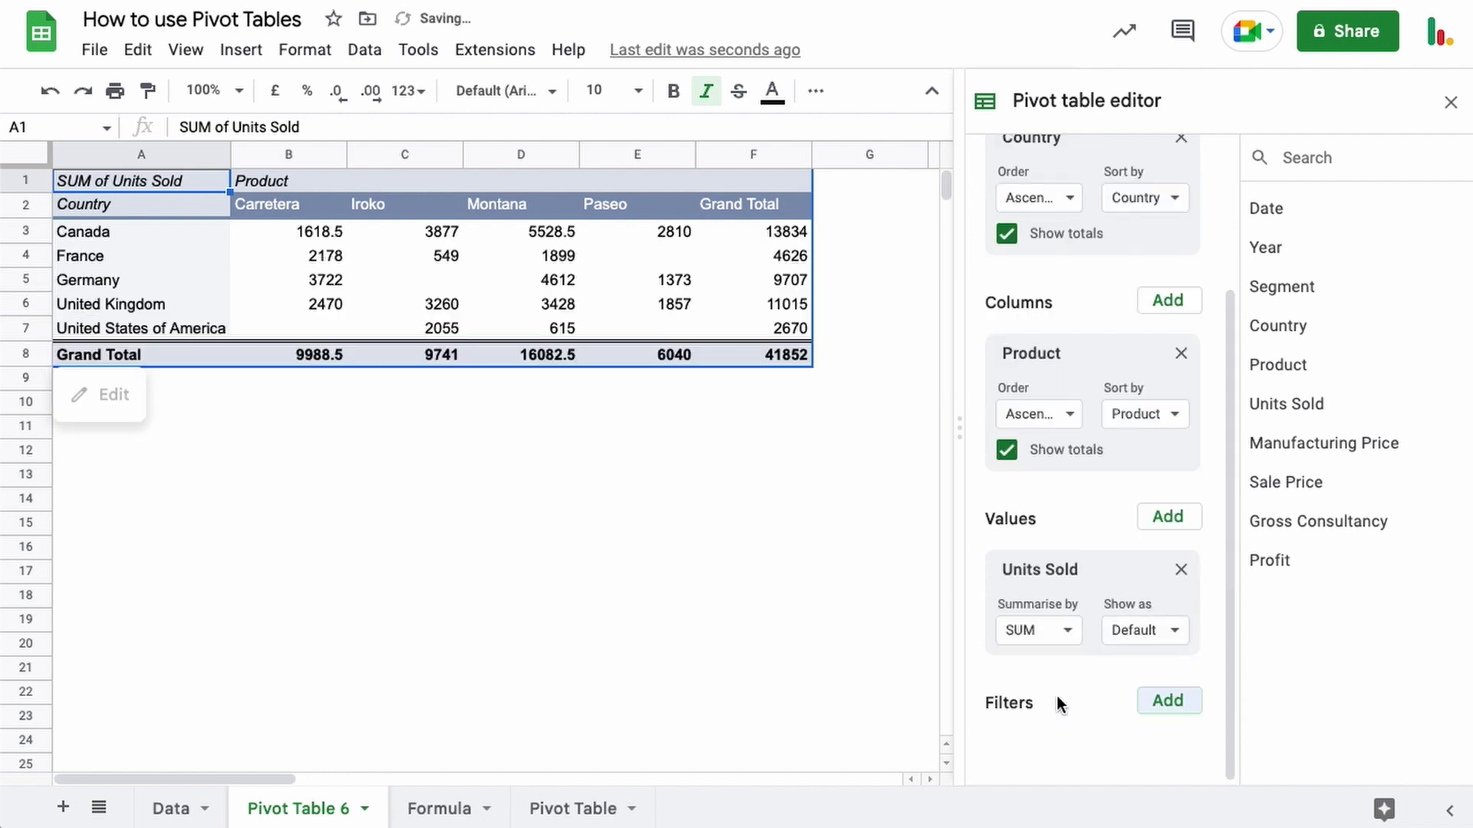
- Sort the Country rows descending by SUM of Units Sold Grand Total
{"action": "scroll", "coordinate": [1120, 644], "scroll_direction": "up", "scroll_amount": 3}
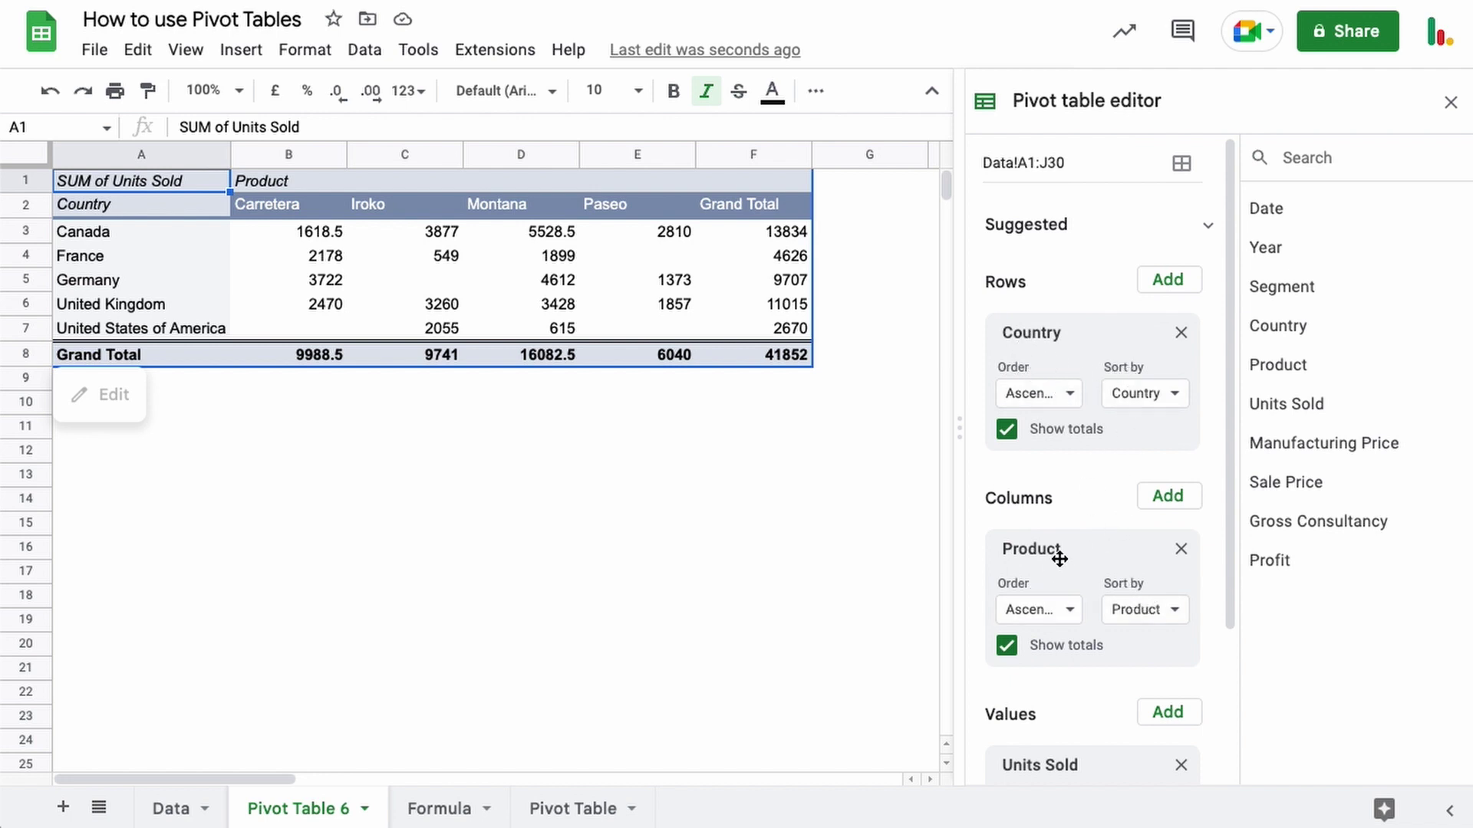
{"action": "left_click", "coordinate": [1047, 396]}
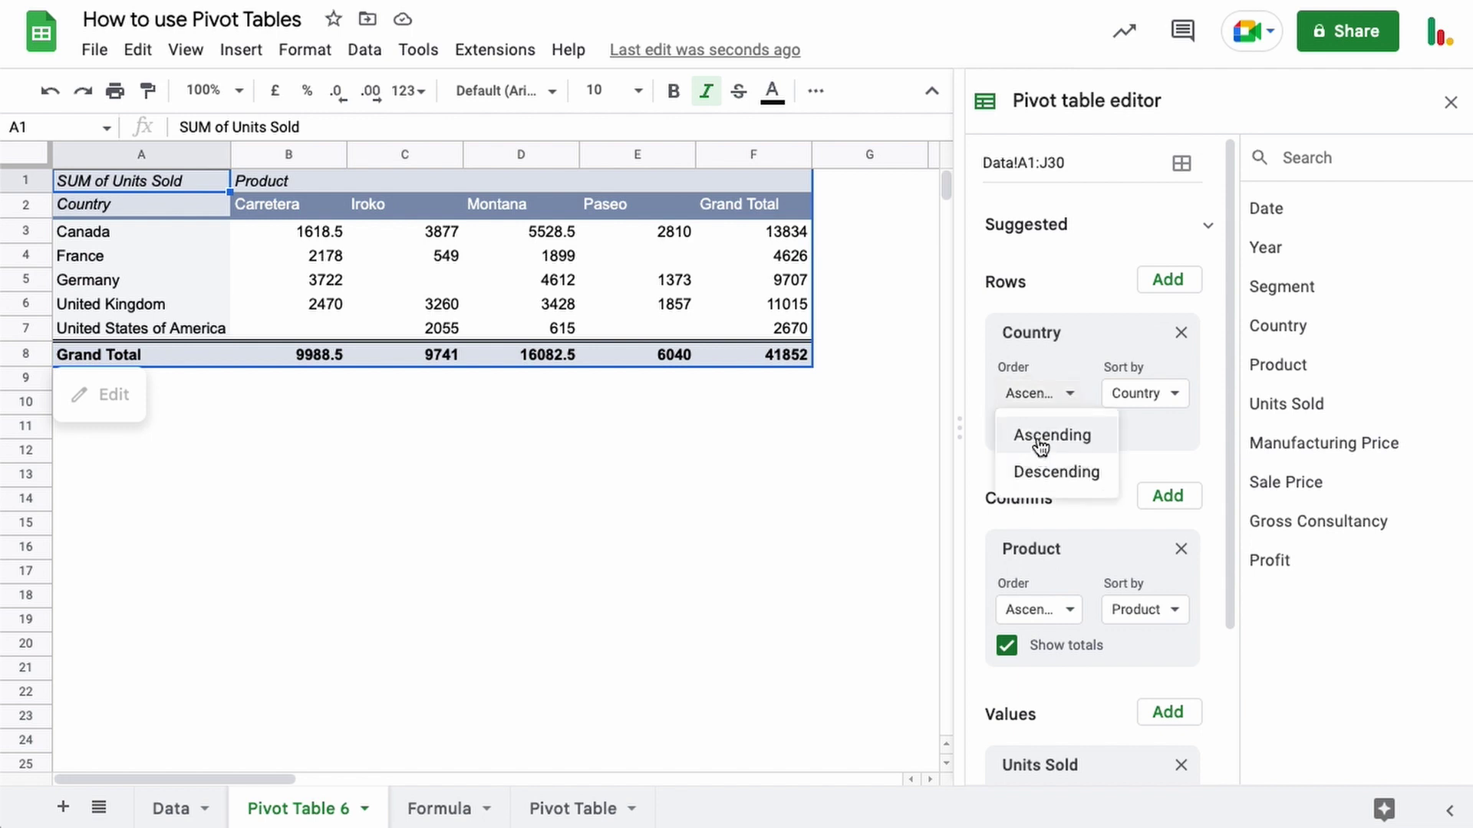
{"action": "left_click", "coordinate": [1144, 397]}
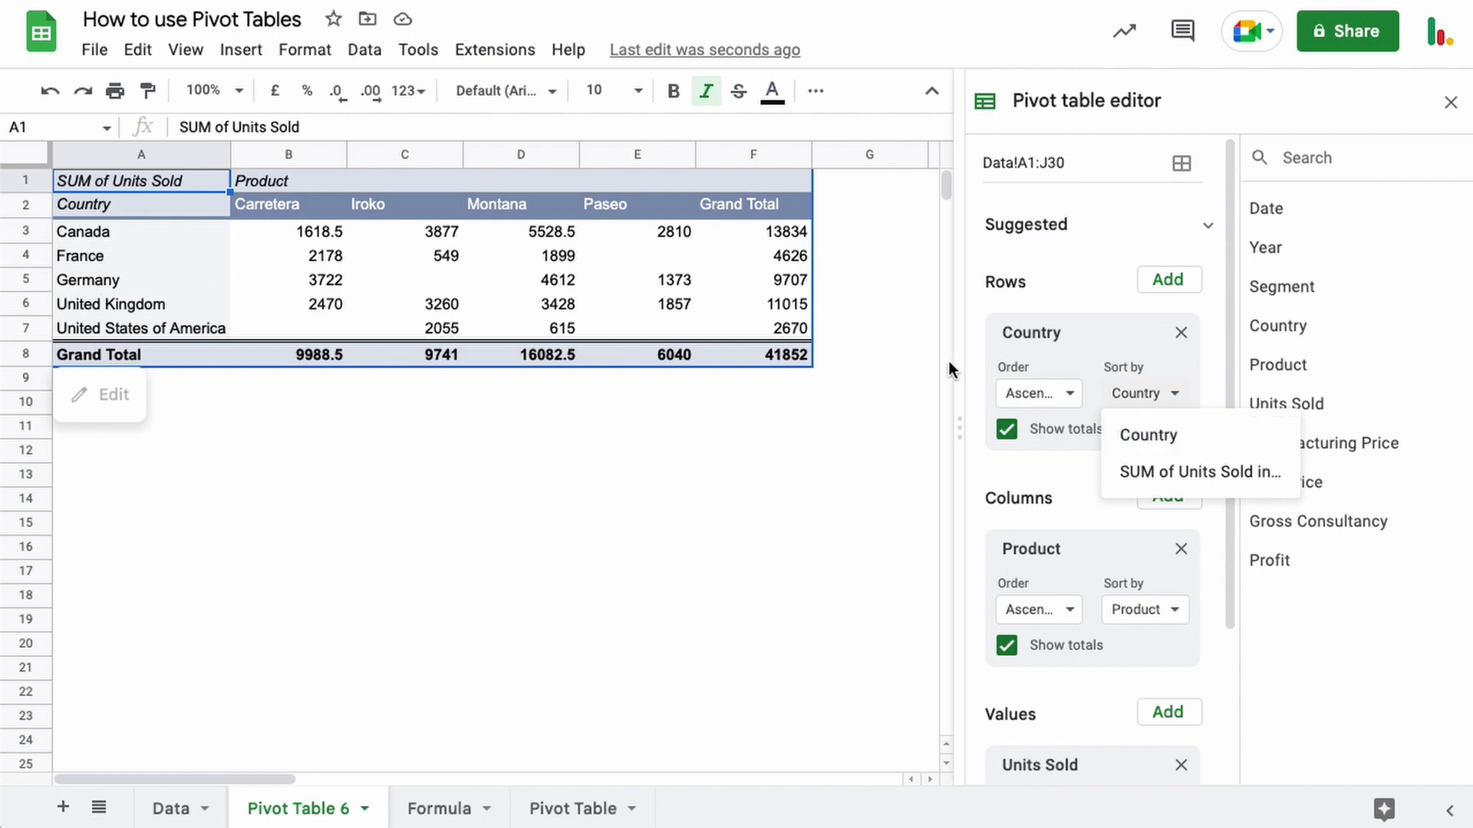
{"action": "left_click", "coordinate": [1205, 477]}
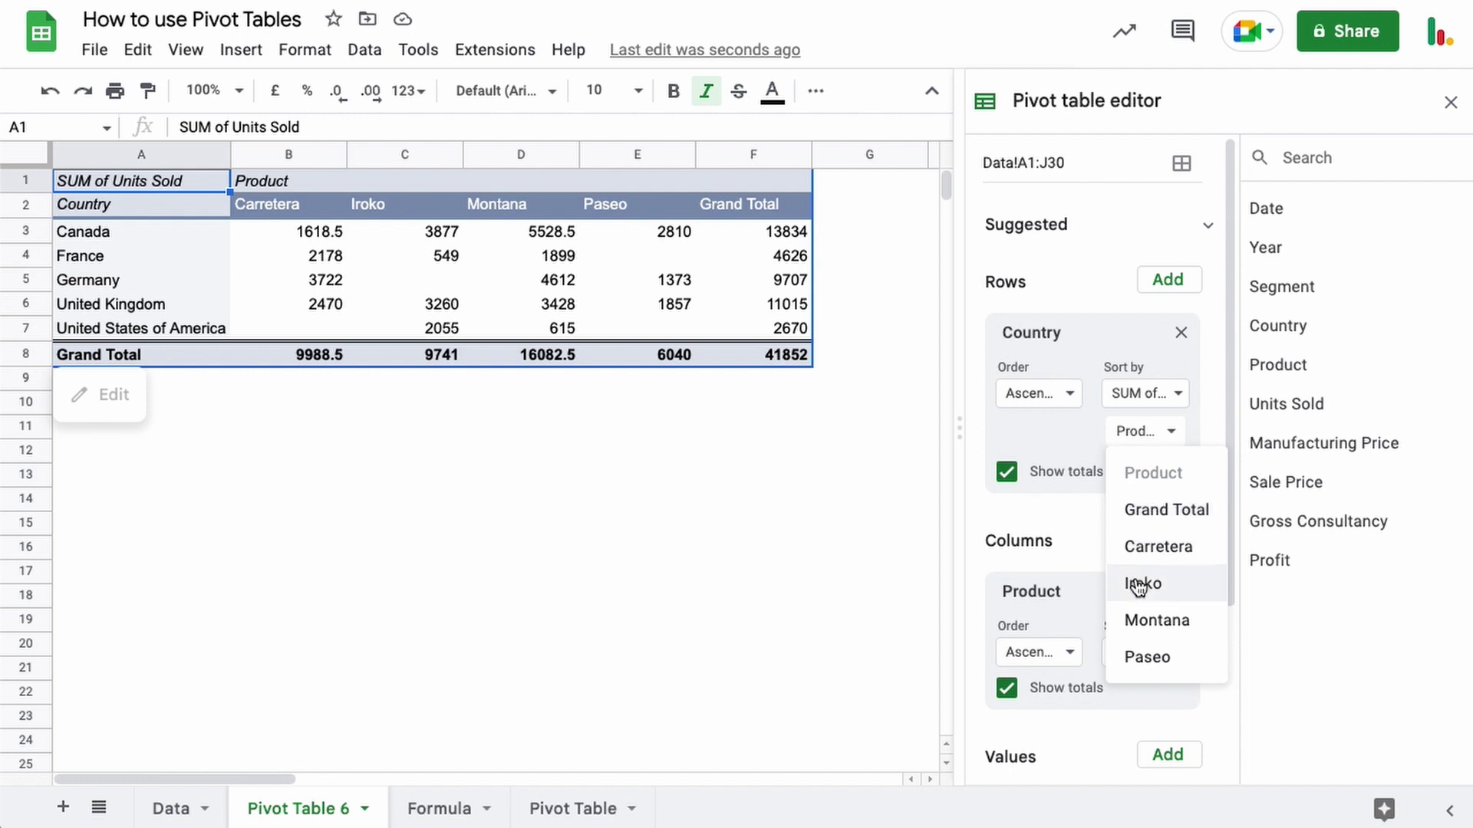
{"action": "left_click", "coordinate": [1151, 513]}
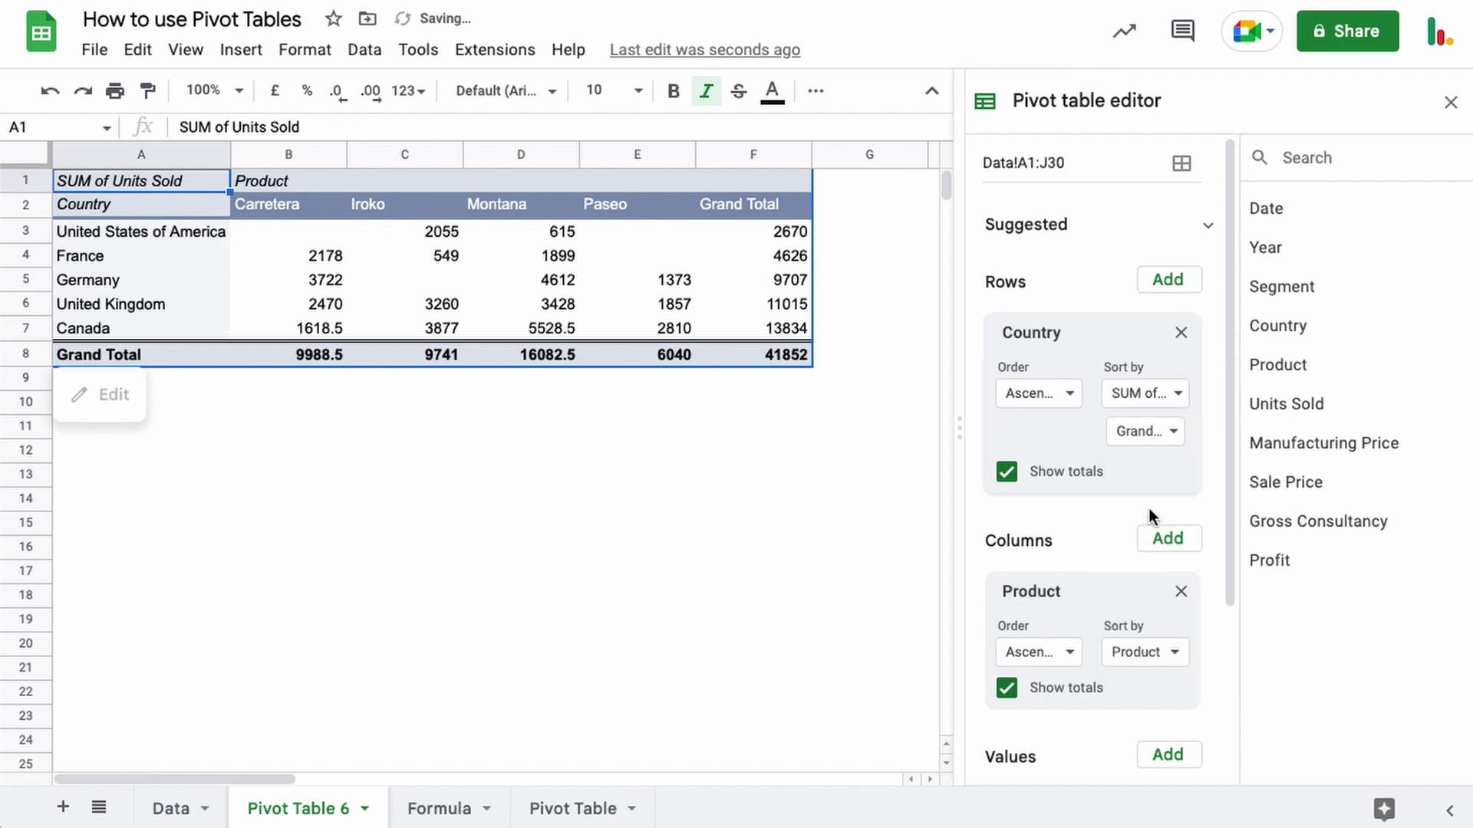
{"action": "scroll", "coordinate": [1149, 509], "scroll_direction": "down", "scroll_amount": 2}
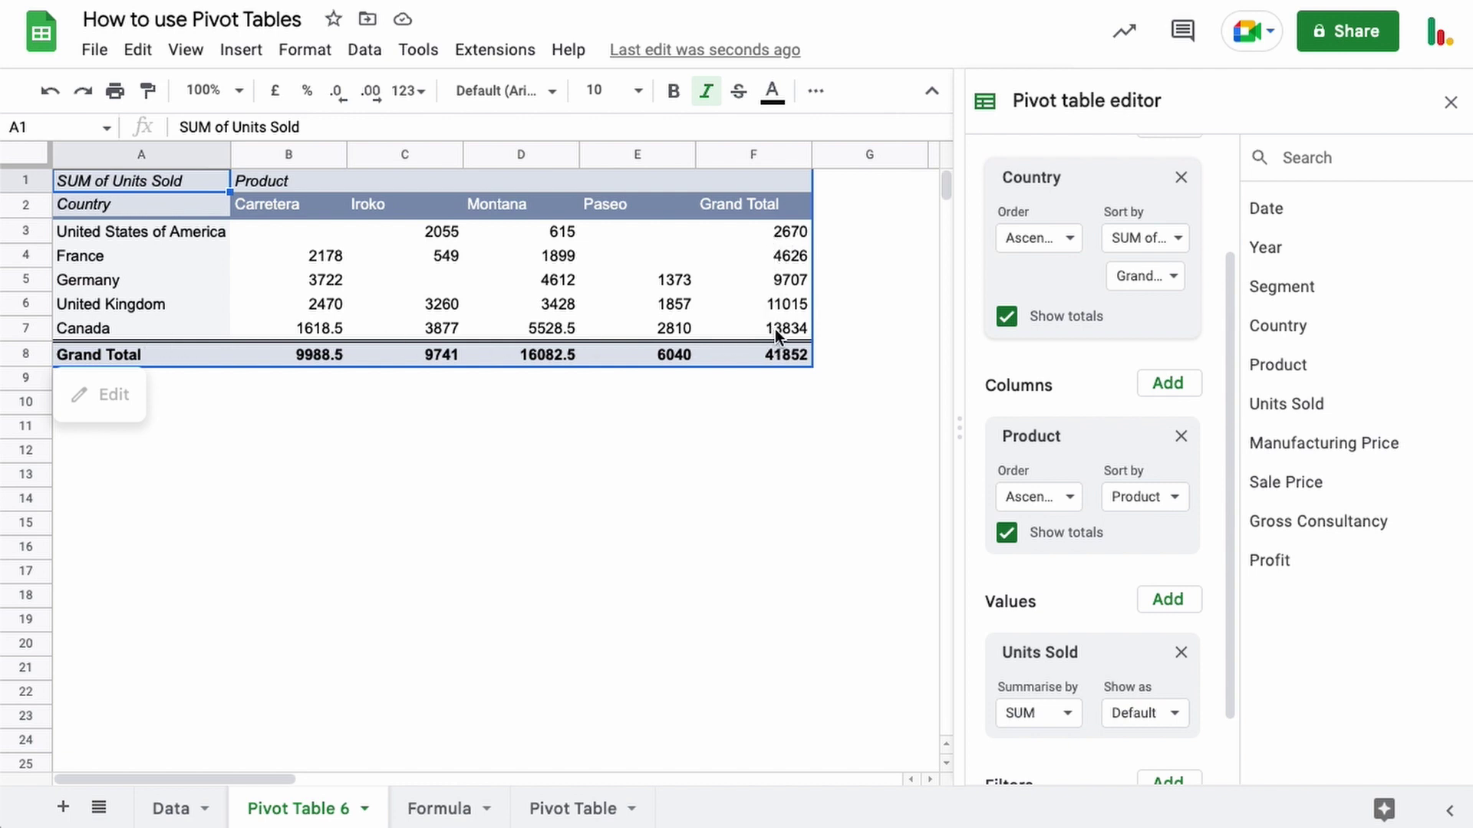
{"action": "scroll", "coordinate": [1089, 345], "scroll_direction": "up", "scroll_amount": 2}
{"action": "left_click", "coordinate": [1043, 343]}
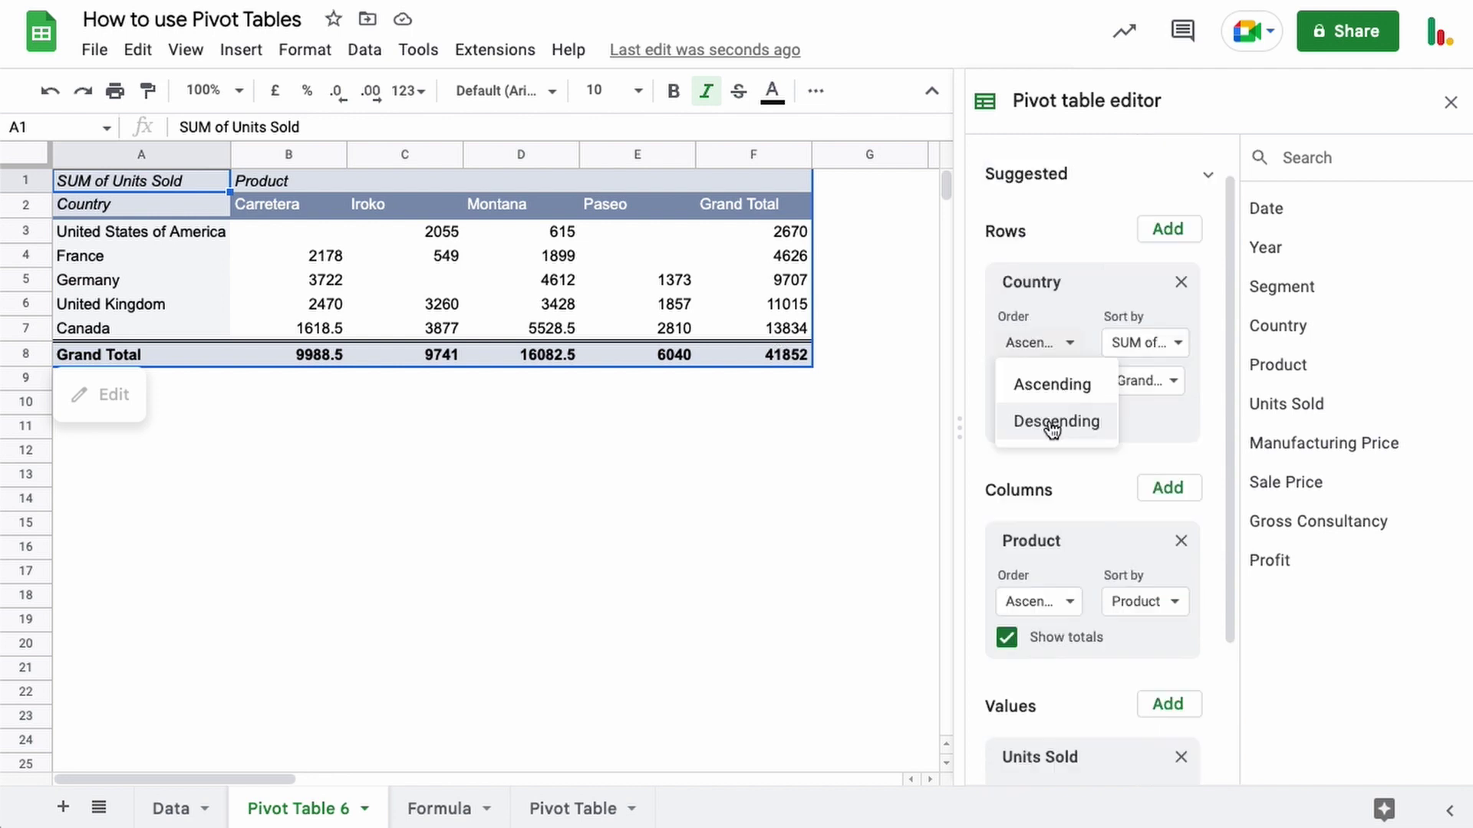
{"action": "left_click", "coordinate": [1053, 427]}
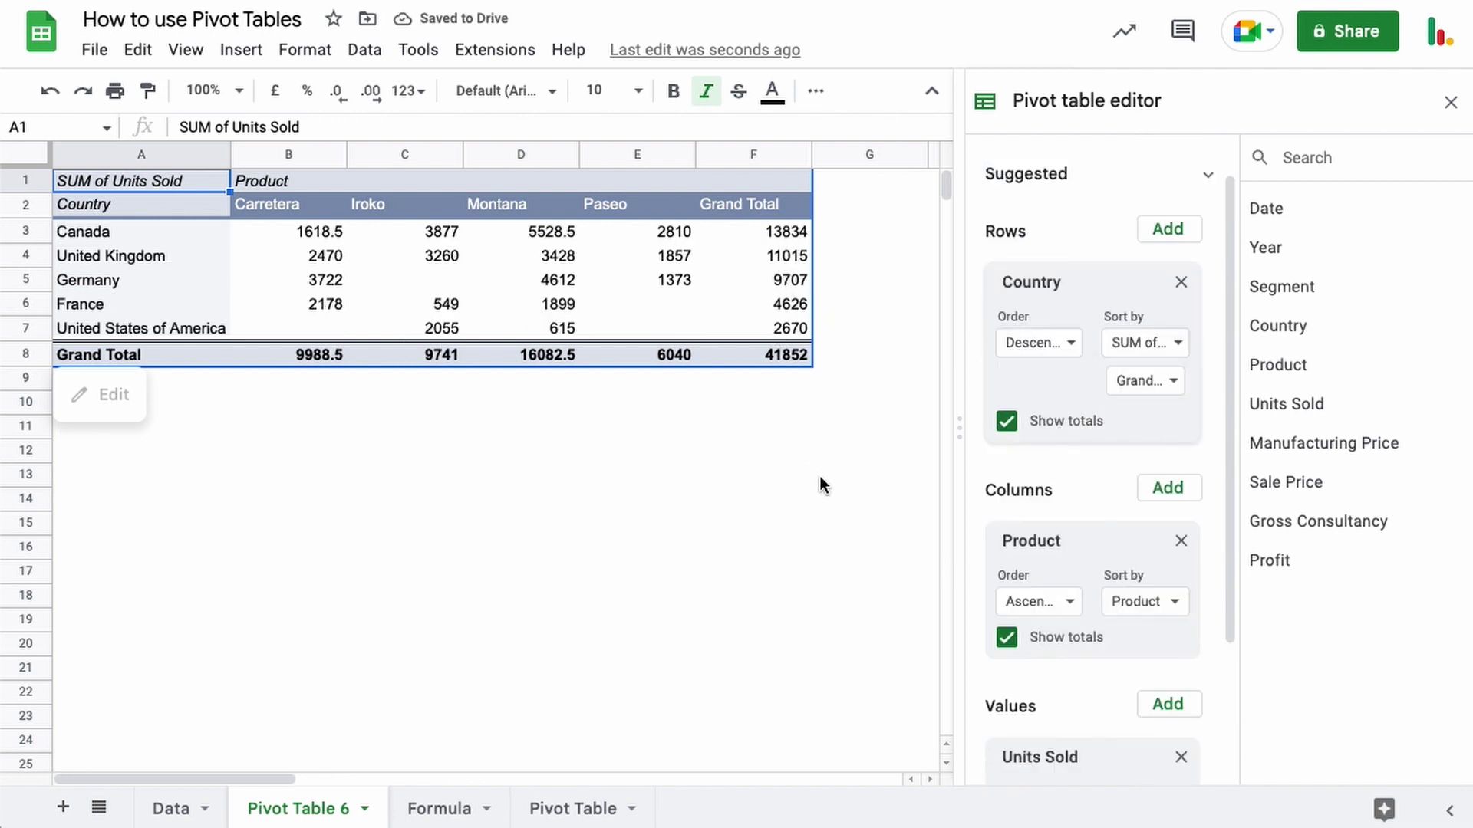
- Sort the Product columns ascending by SUM of Units Sold Grand Total
{"action": "left_click", "coordinate": [1110, 606]}
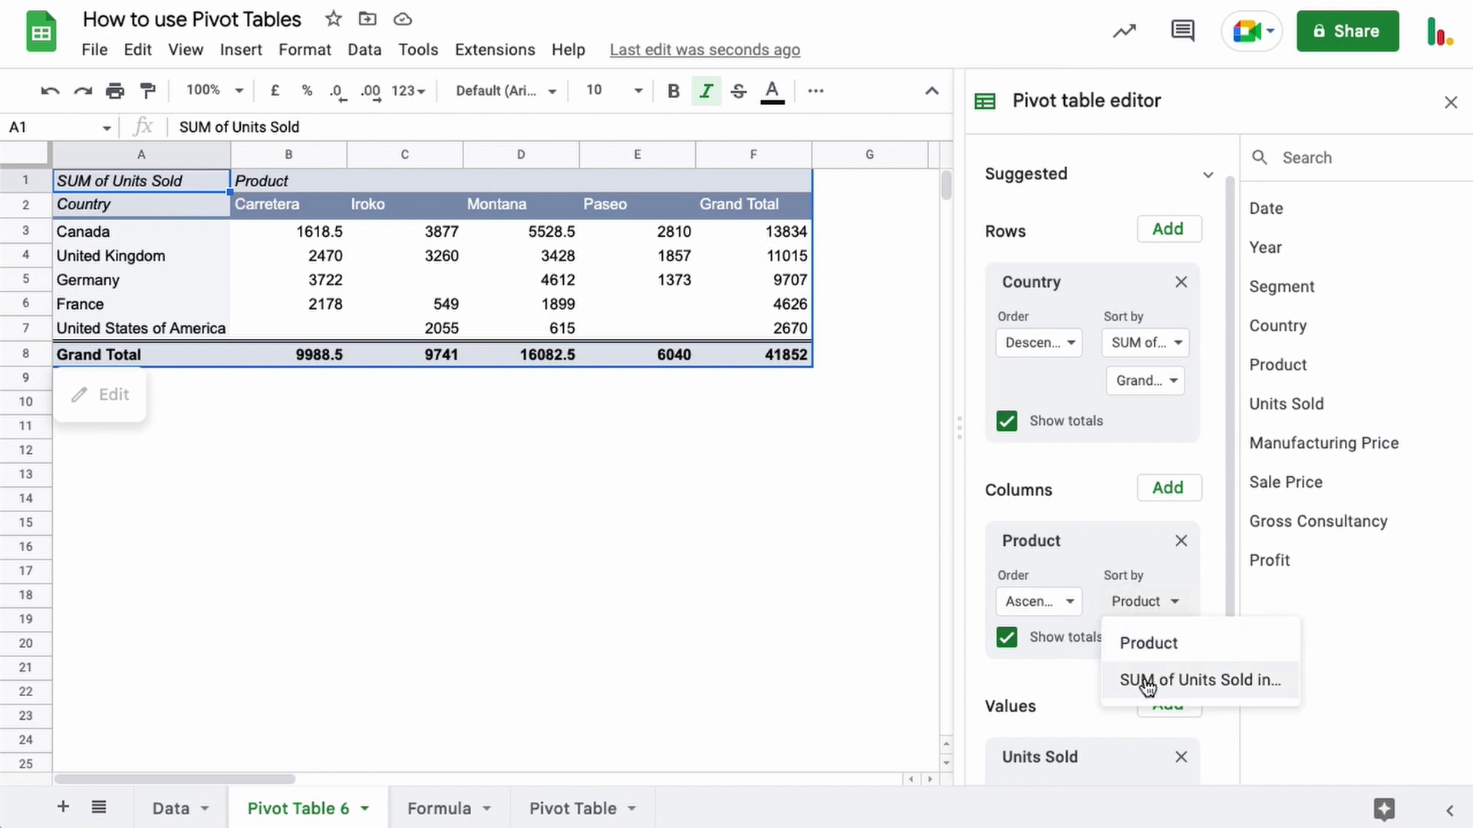
{"action": "left_click", "coordinate": [1177, 685]}
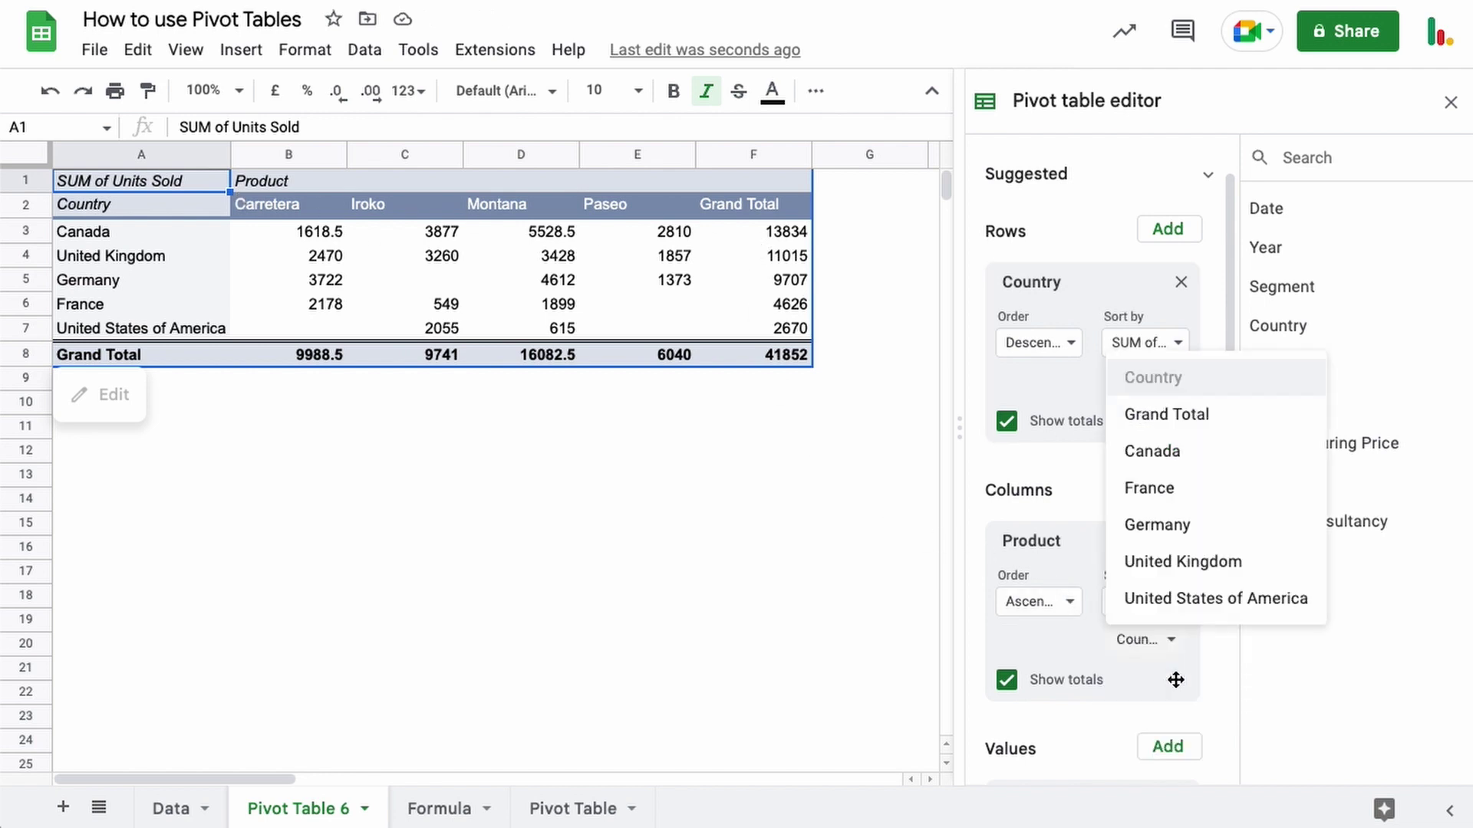
{"action": "left_click", "coordinate": [1157, 413]}
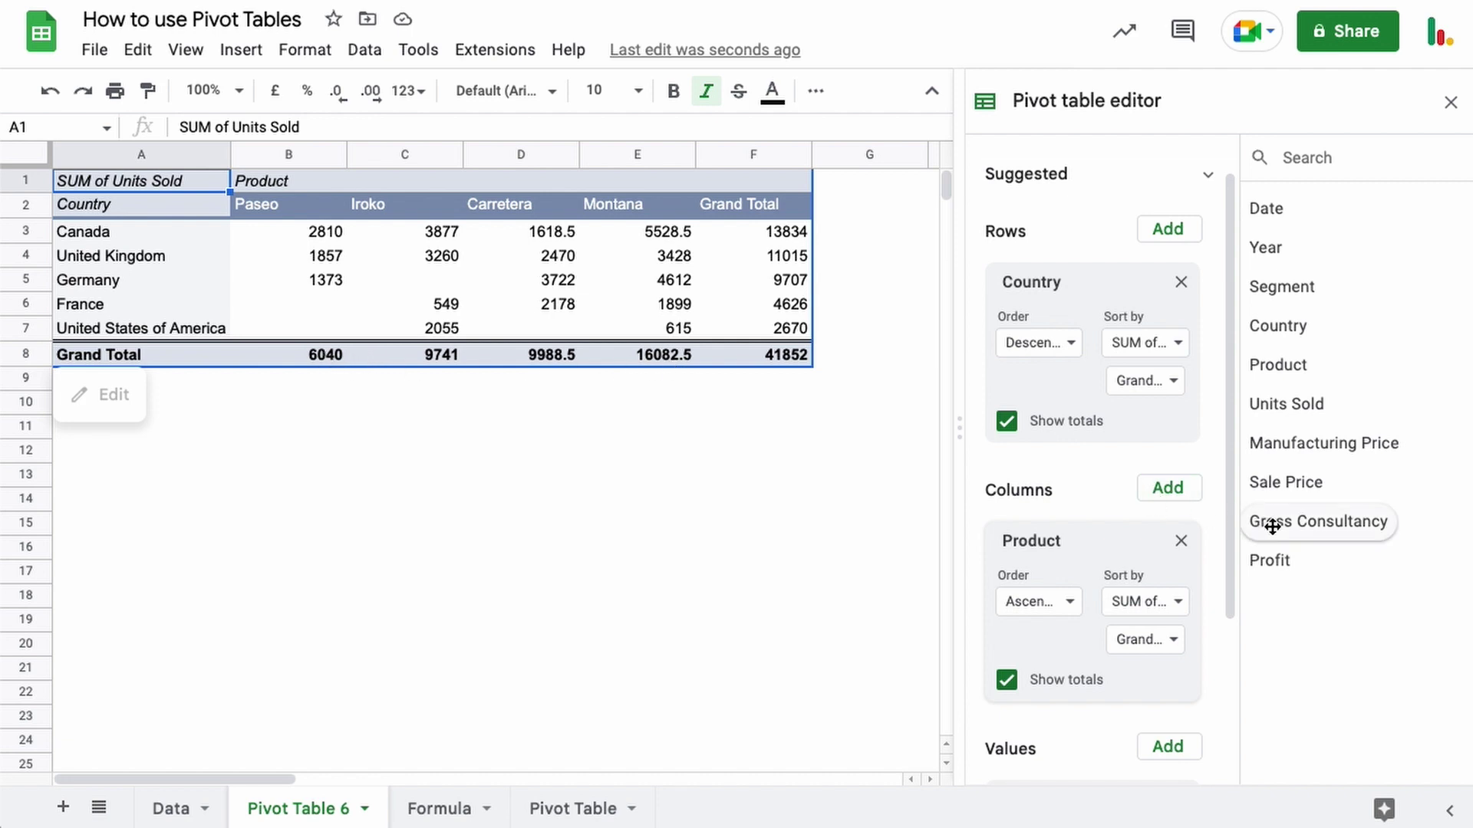
- Replace Units Sold with Profit in the pivot table's Values
{"action": "scroll", "coordinate": [1078, 526], "scroll_direction": "down", "scroll_amount": 3}
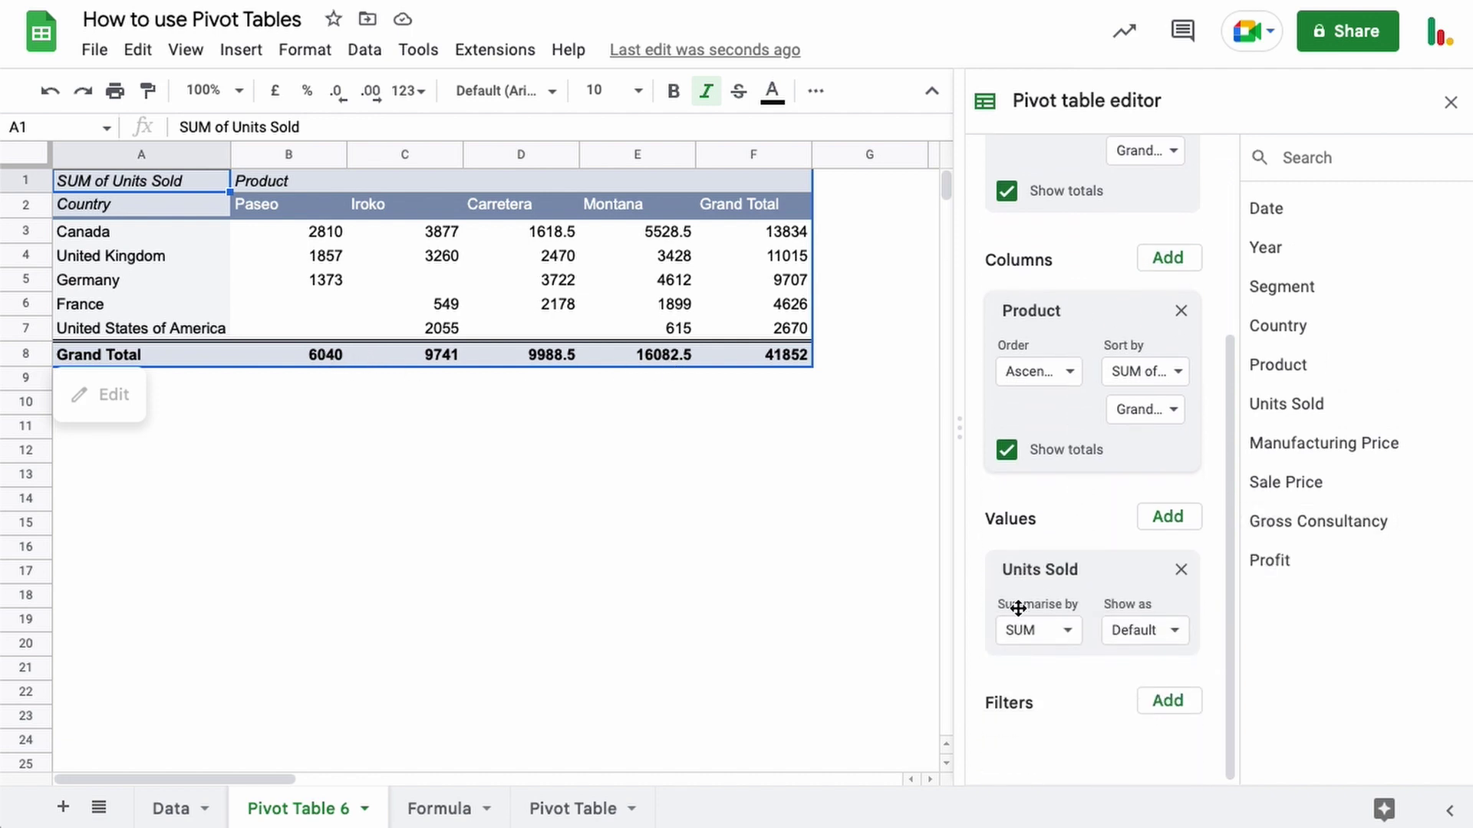
{"action": "left_click", "coordinate": [1180, 569]}
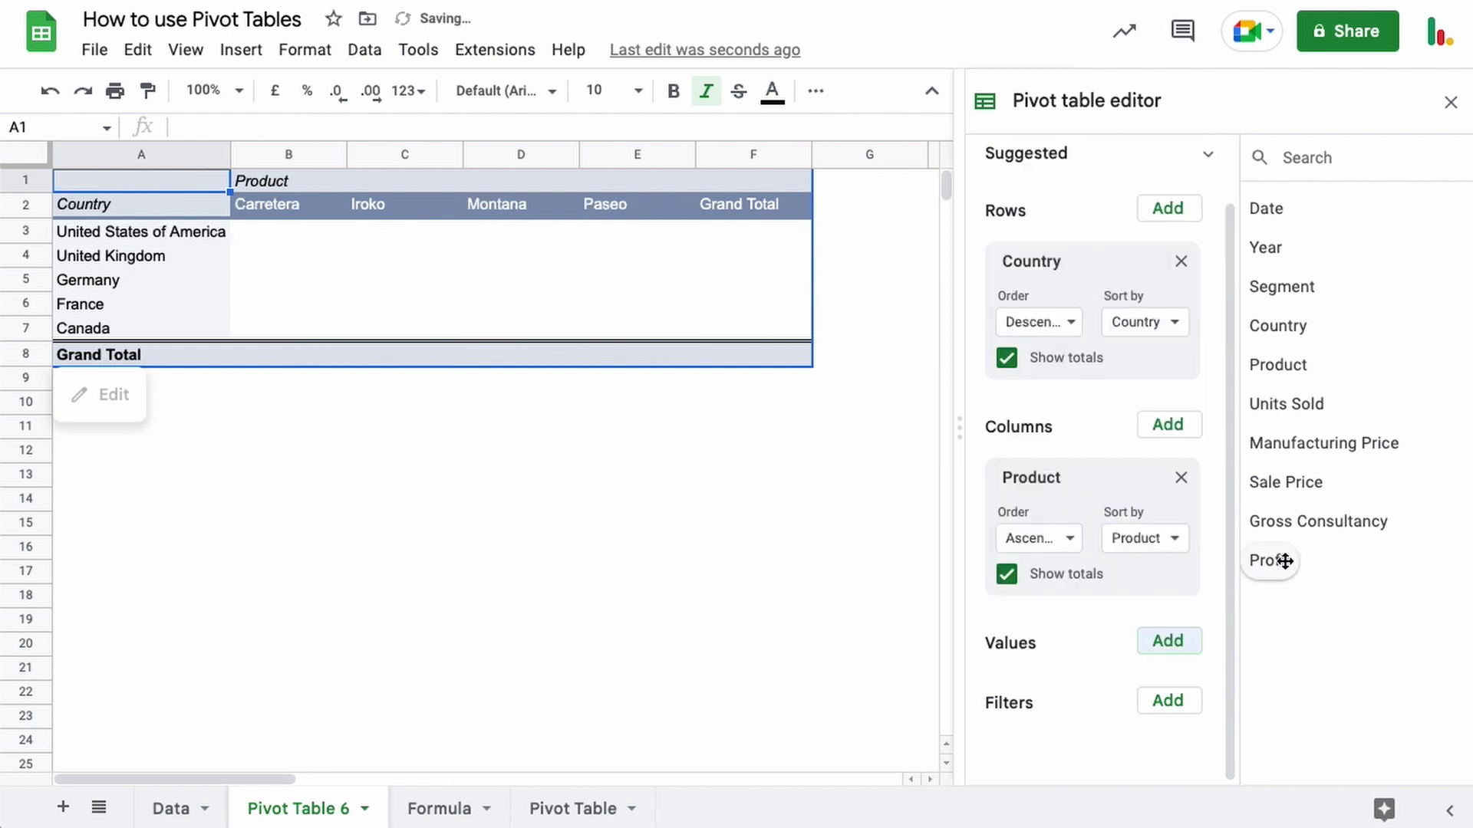
{"action": "left_click_drag", "start_coordinate": [1277, 560], "coordinate": [1035, 700]}
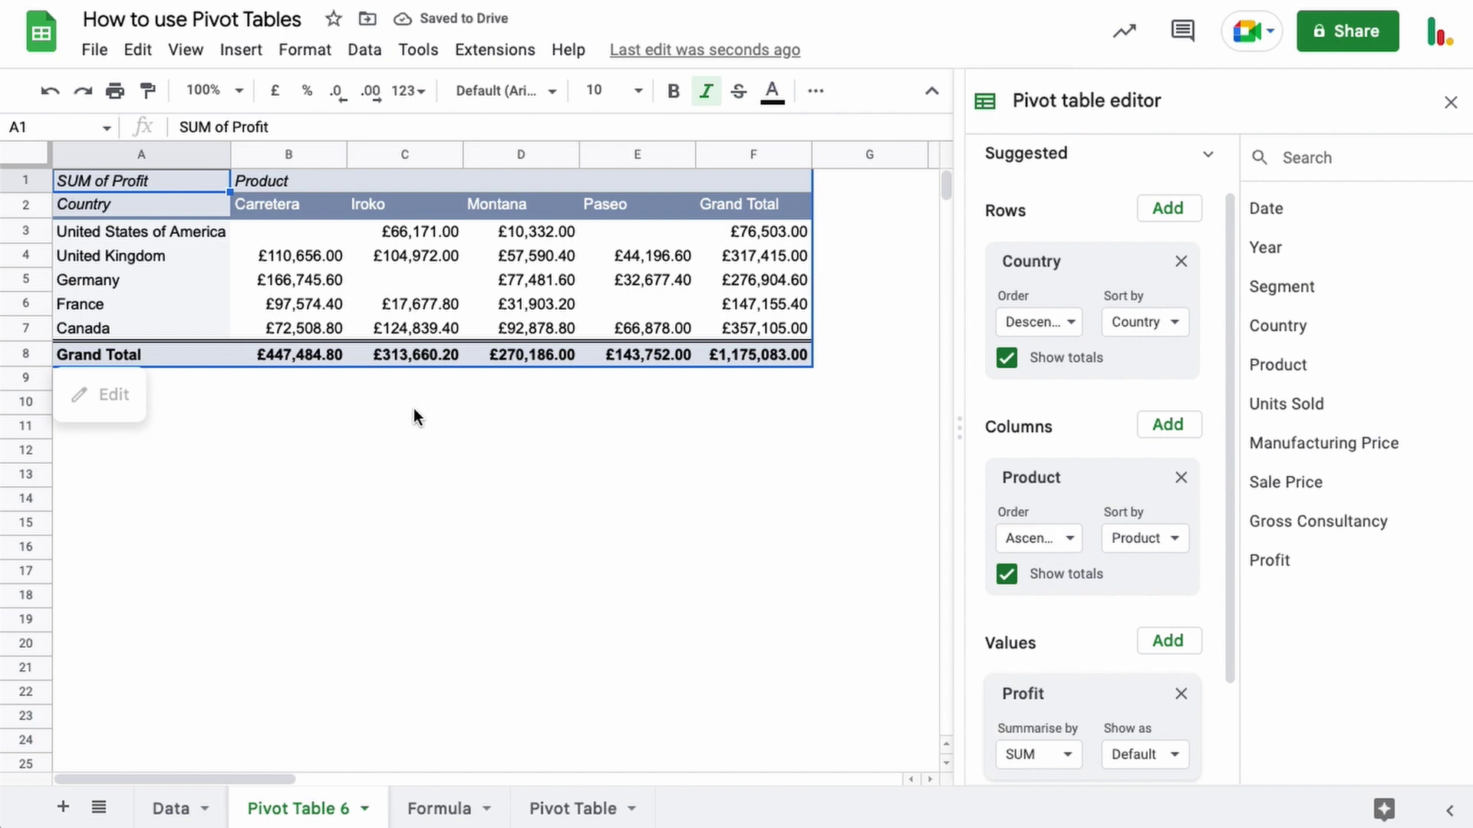
- Sort both Country rows and Product columns by SUM of Profit Grand Total
{"action": "left_click", "coordinate": [1154, 330]}
{"action": "left_click", "coordinate": [1143, 404]}
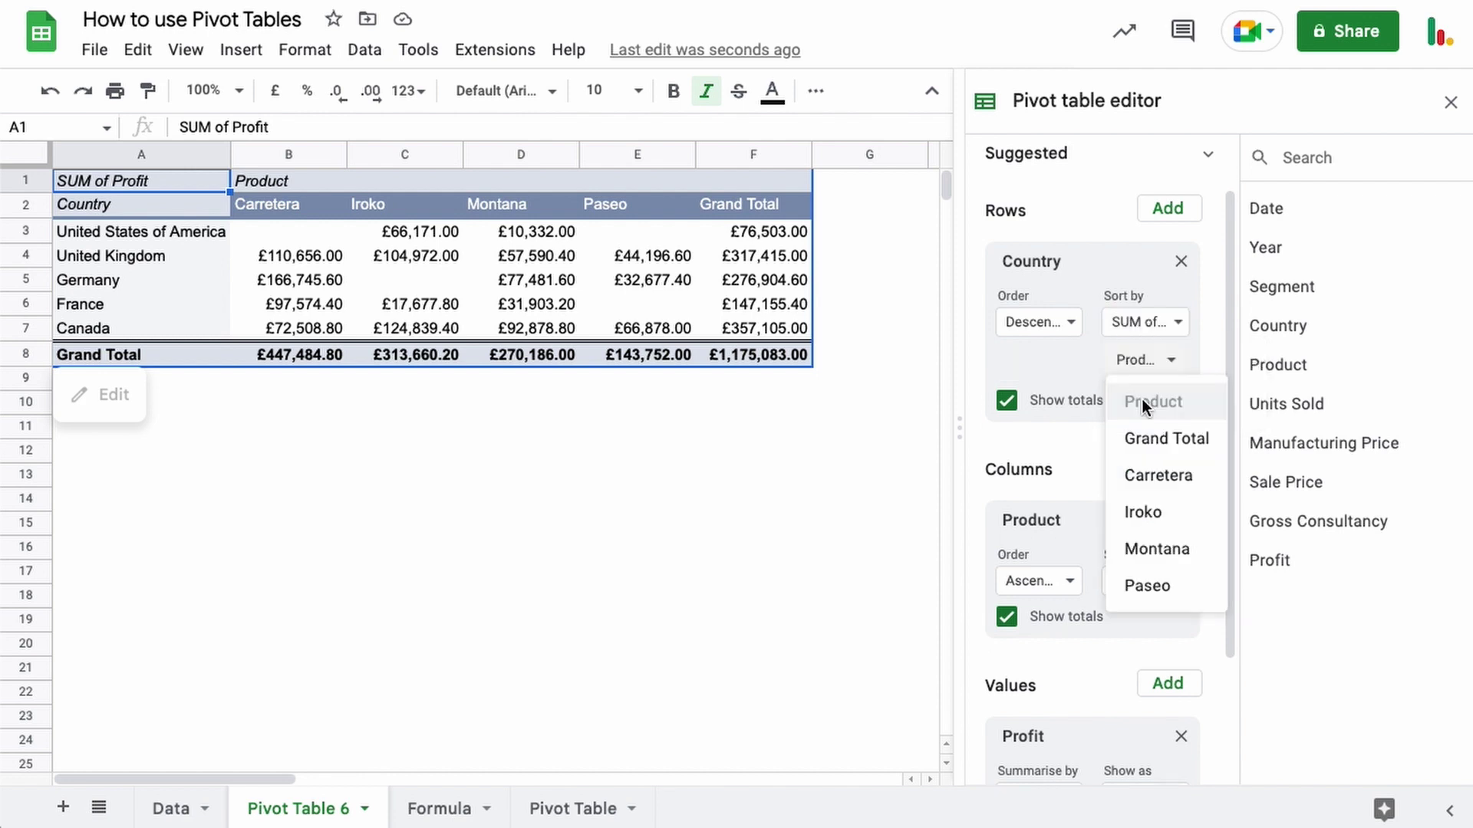
{"action": "left_click", "coordinate": [1138, 434]}
{"action": "left_click", "coordinate": [1140, 580]}
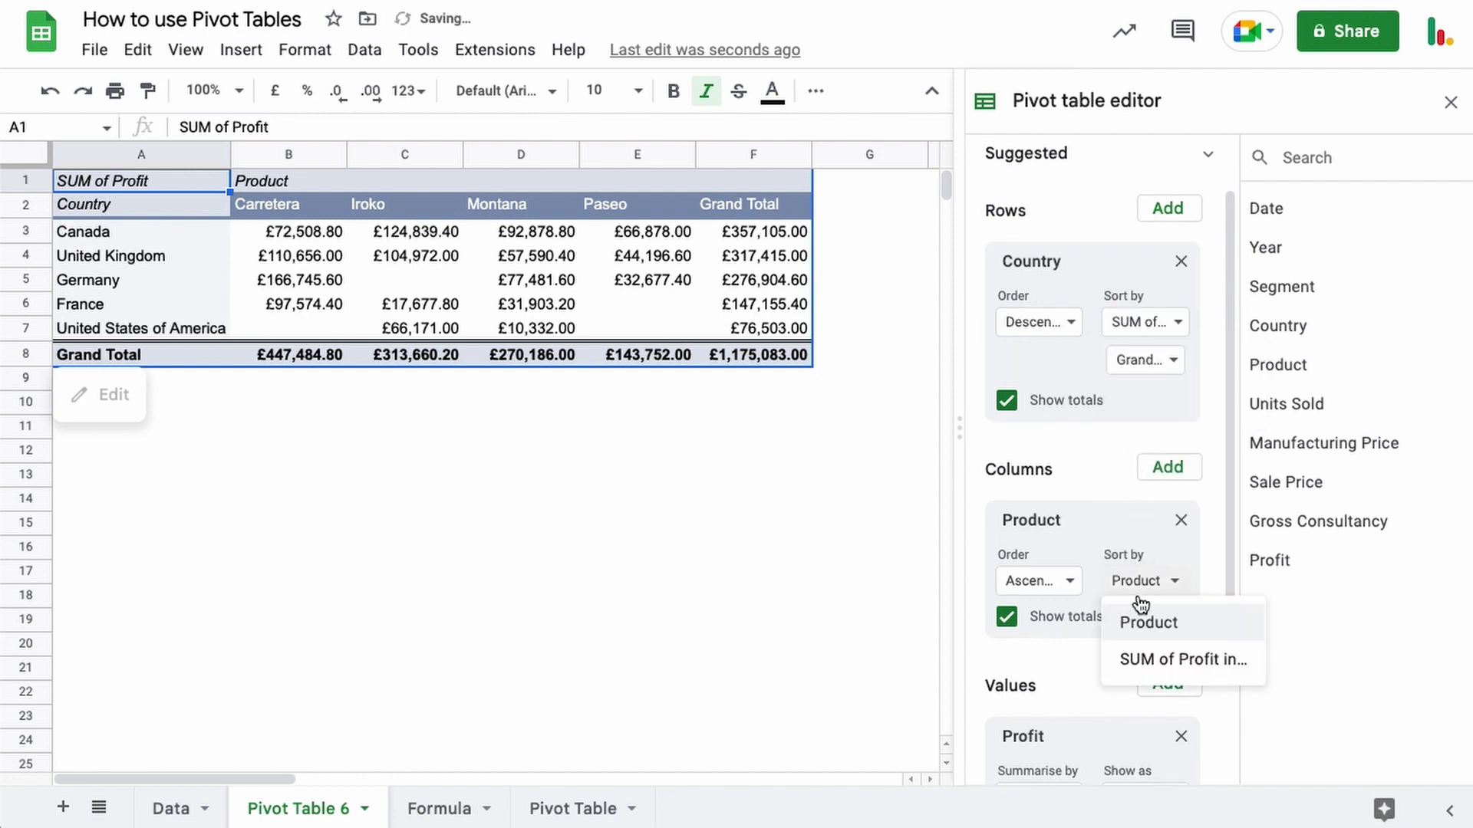
{"action": "left_click", "coordinate": [1135, 655]}
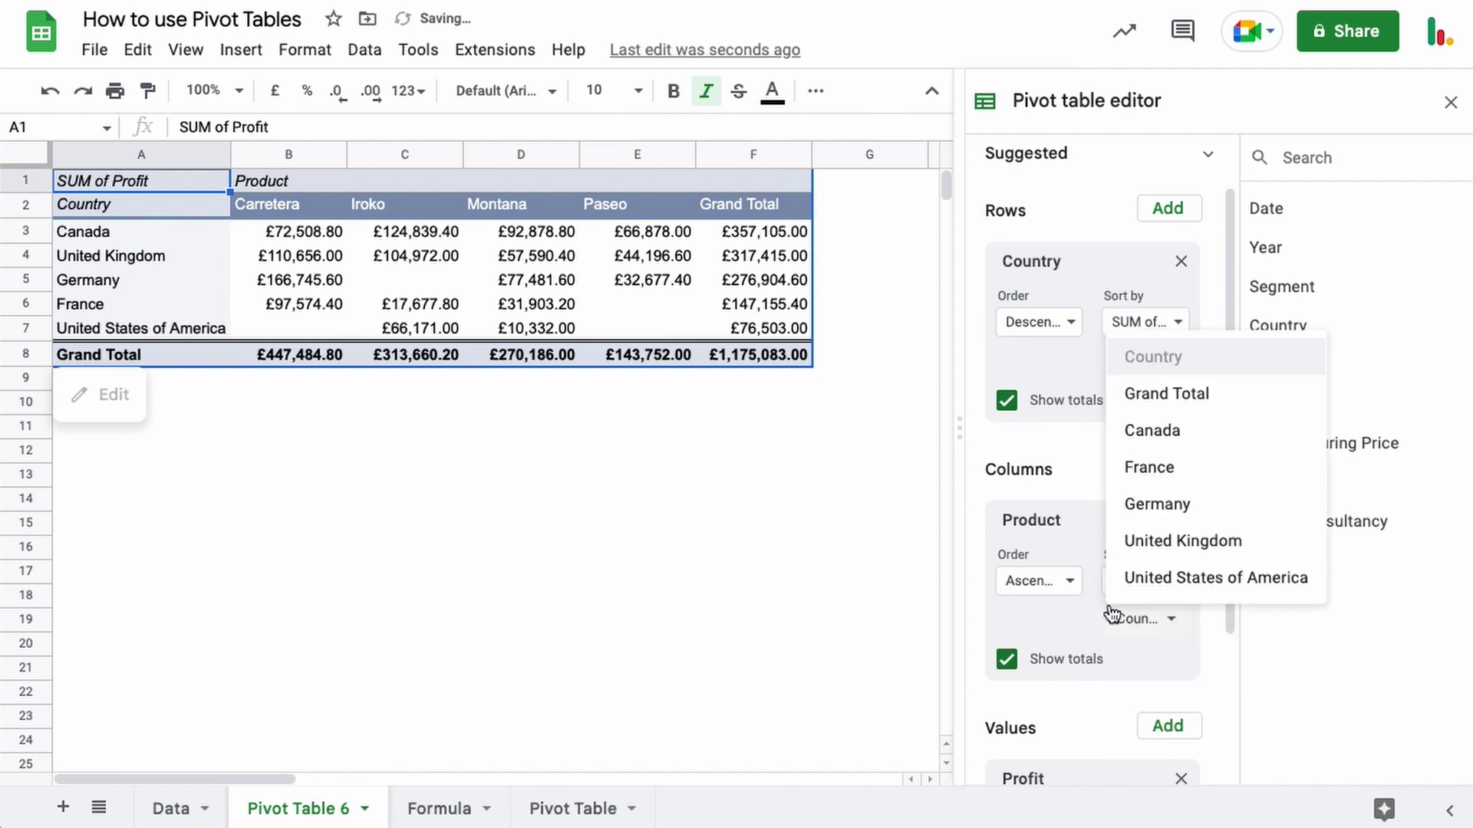
{"action": "left_click", "coordinate": [1166, 393]}
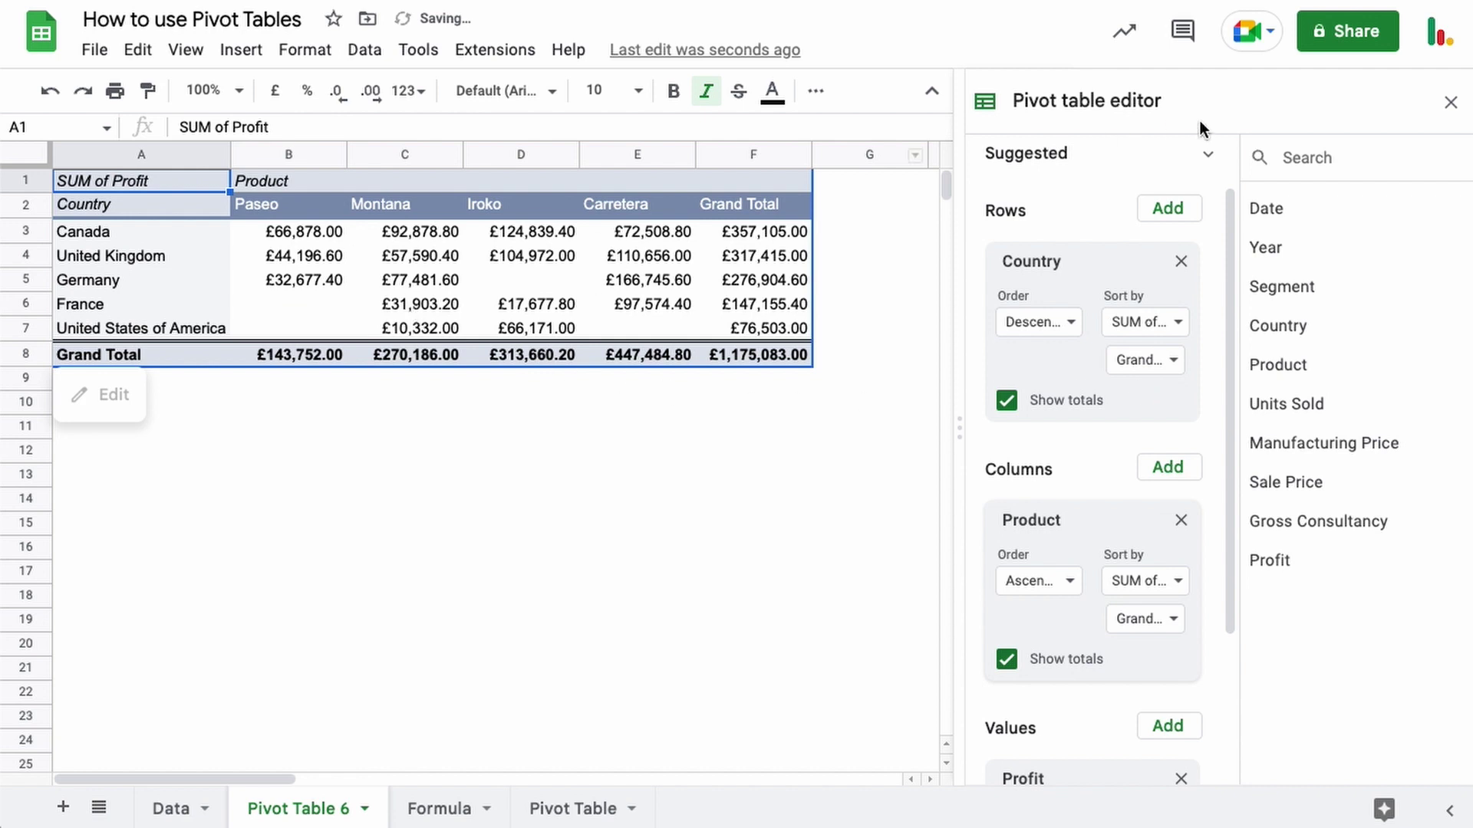
{"action": "left_click", "coordinate": [1450, 106]}
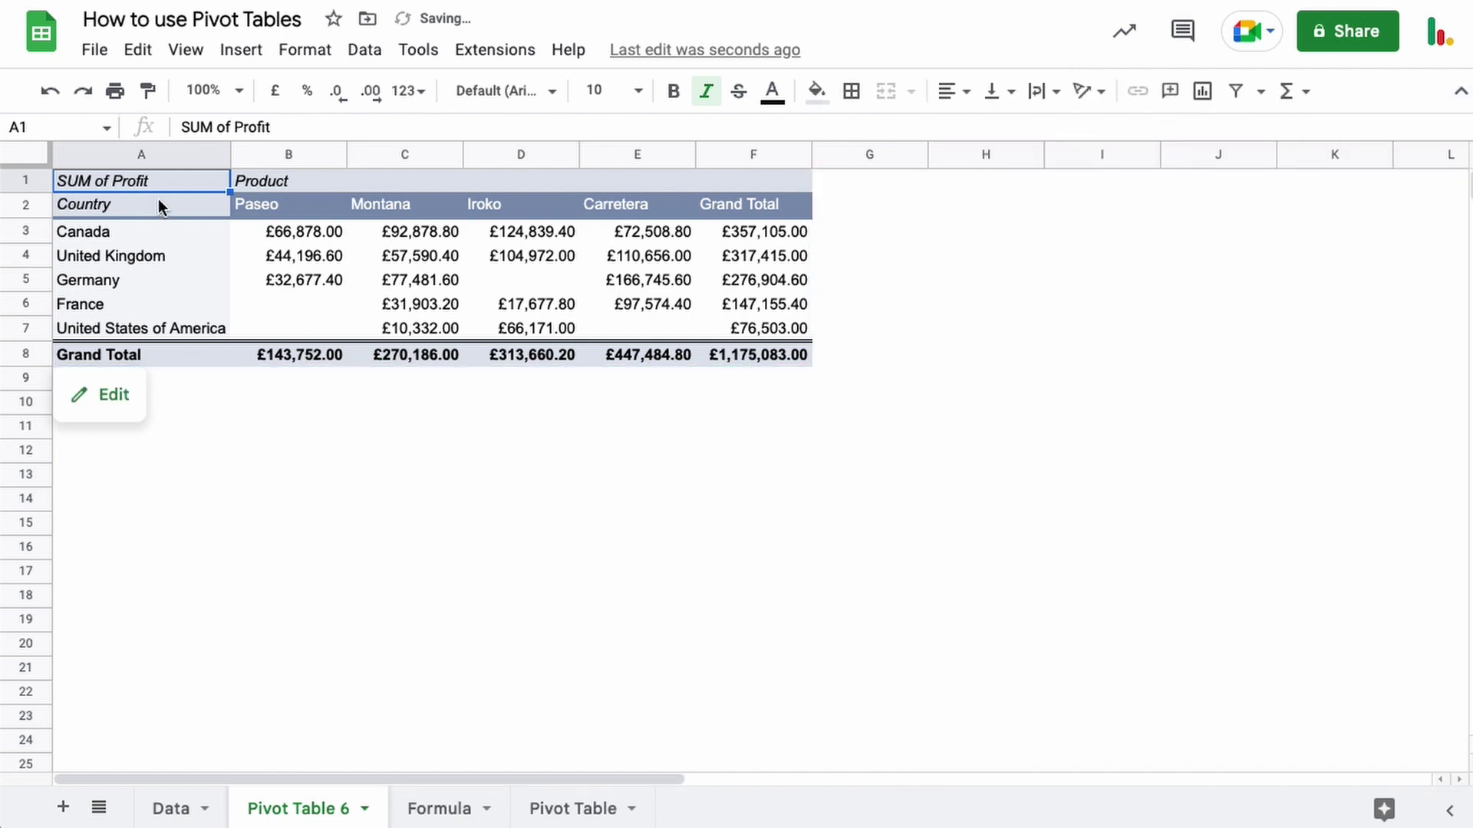
{"action": "left_click", "coordinate": [298, 523]}
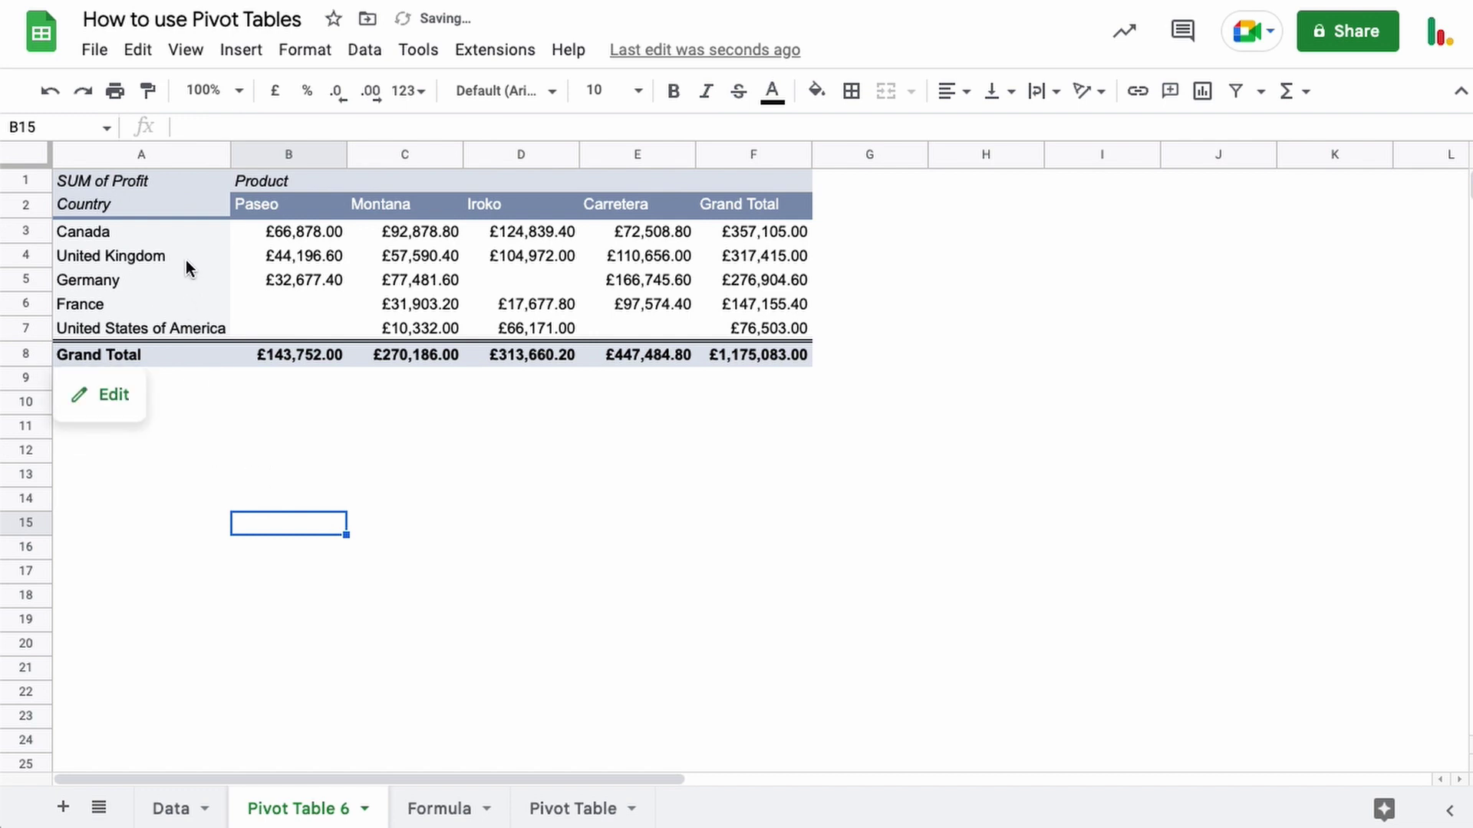
{"action": "mouse_move", "coordinate": [214, 296]}
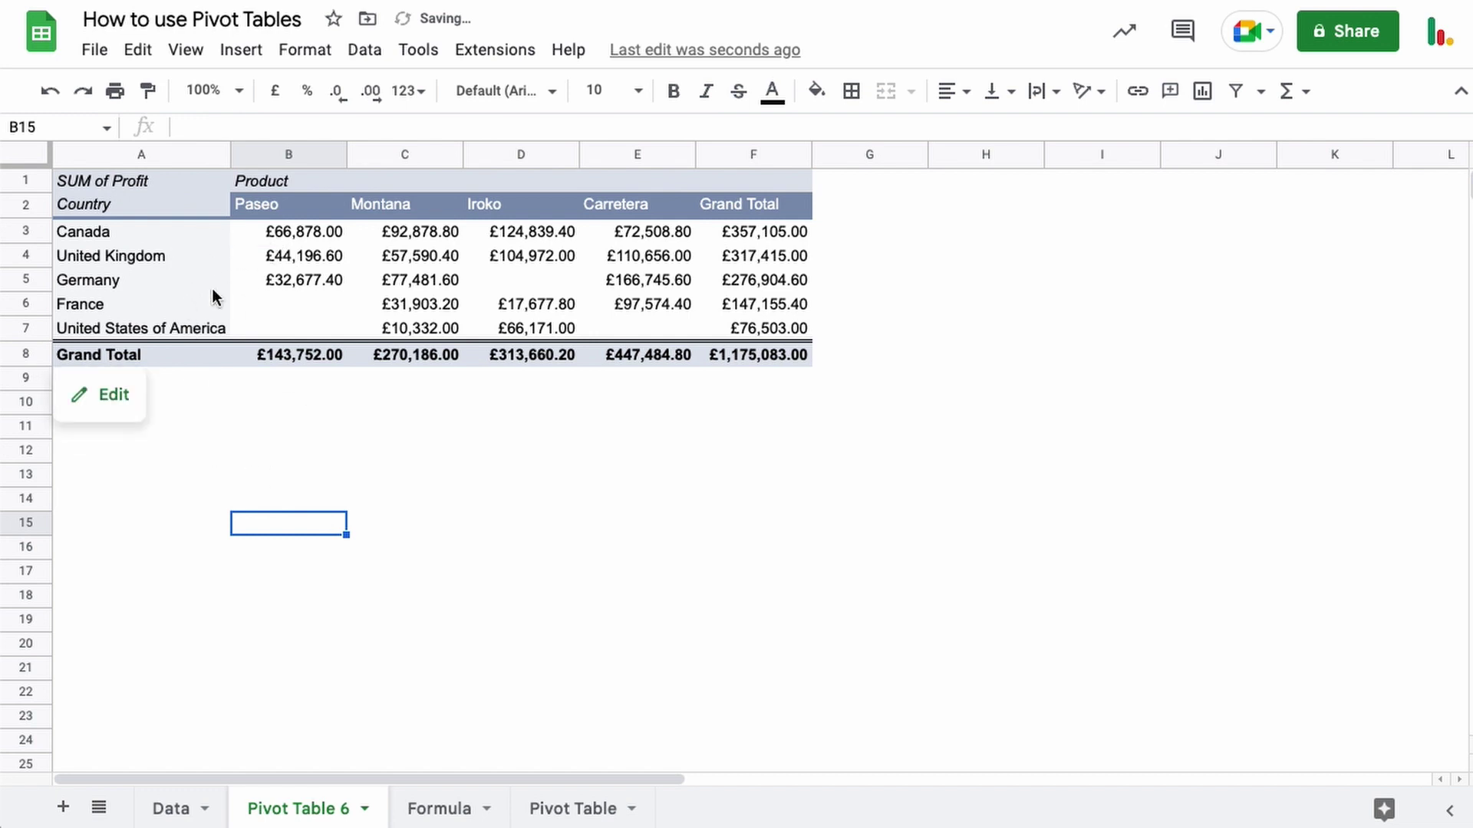
{"action": "left_click", "coordinate": [100, 399]}
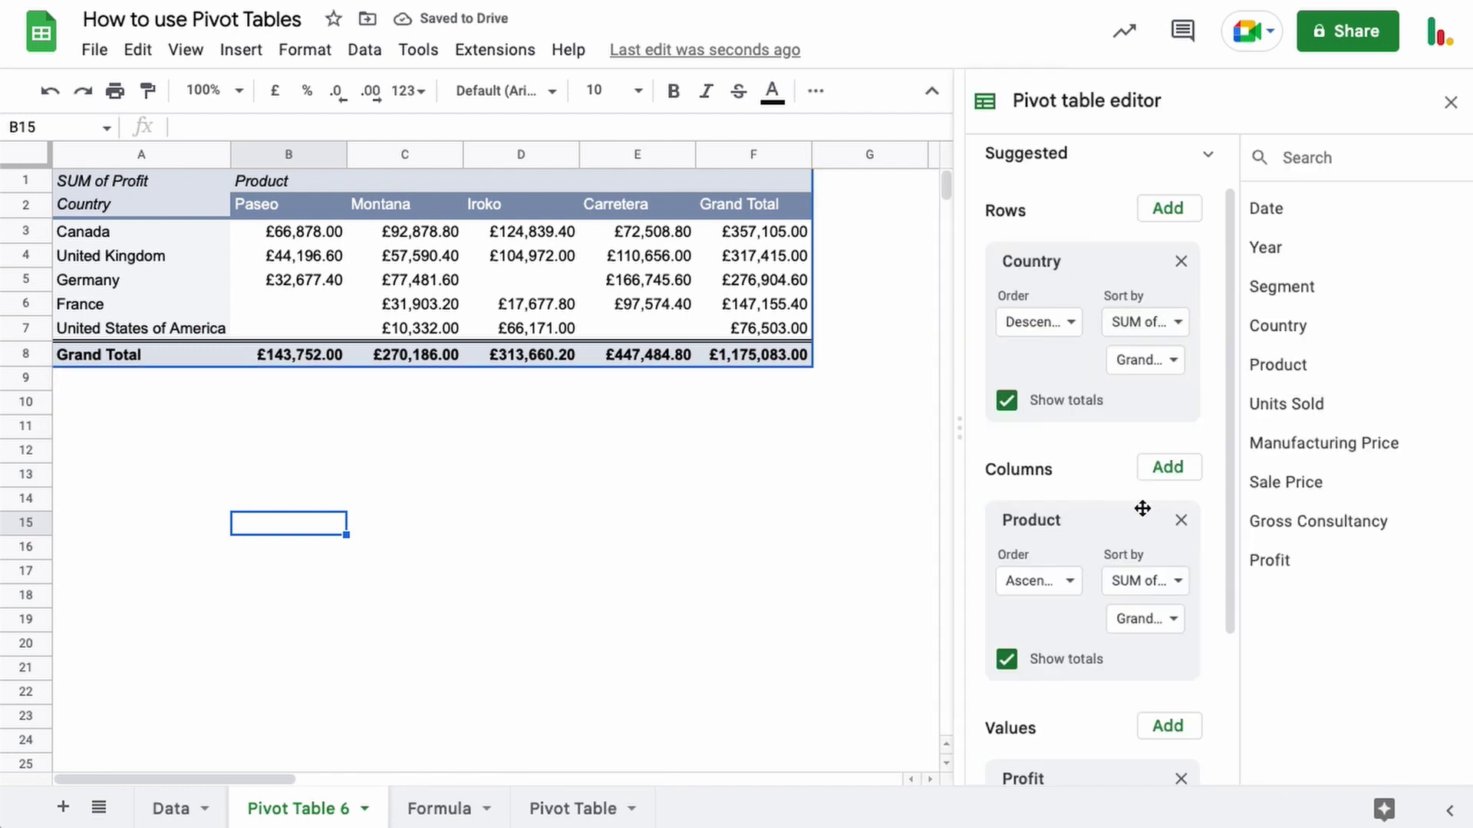
{"action": "scroll", "coordinate": [1142, 508], "scroll_direction": "down", "scroll_amount": 3}
- Compare the Pivot Table sheet with the Iroko product cell E9 on the Data sheet, ending on the pivot
{"action": "left_click", "coordinate": [562, 806]}
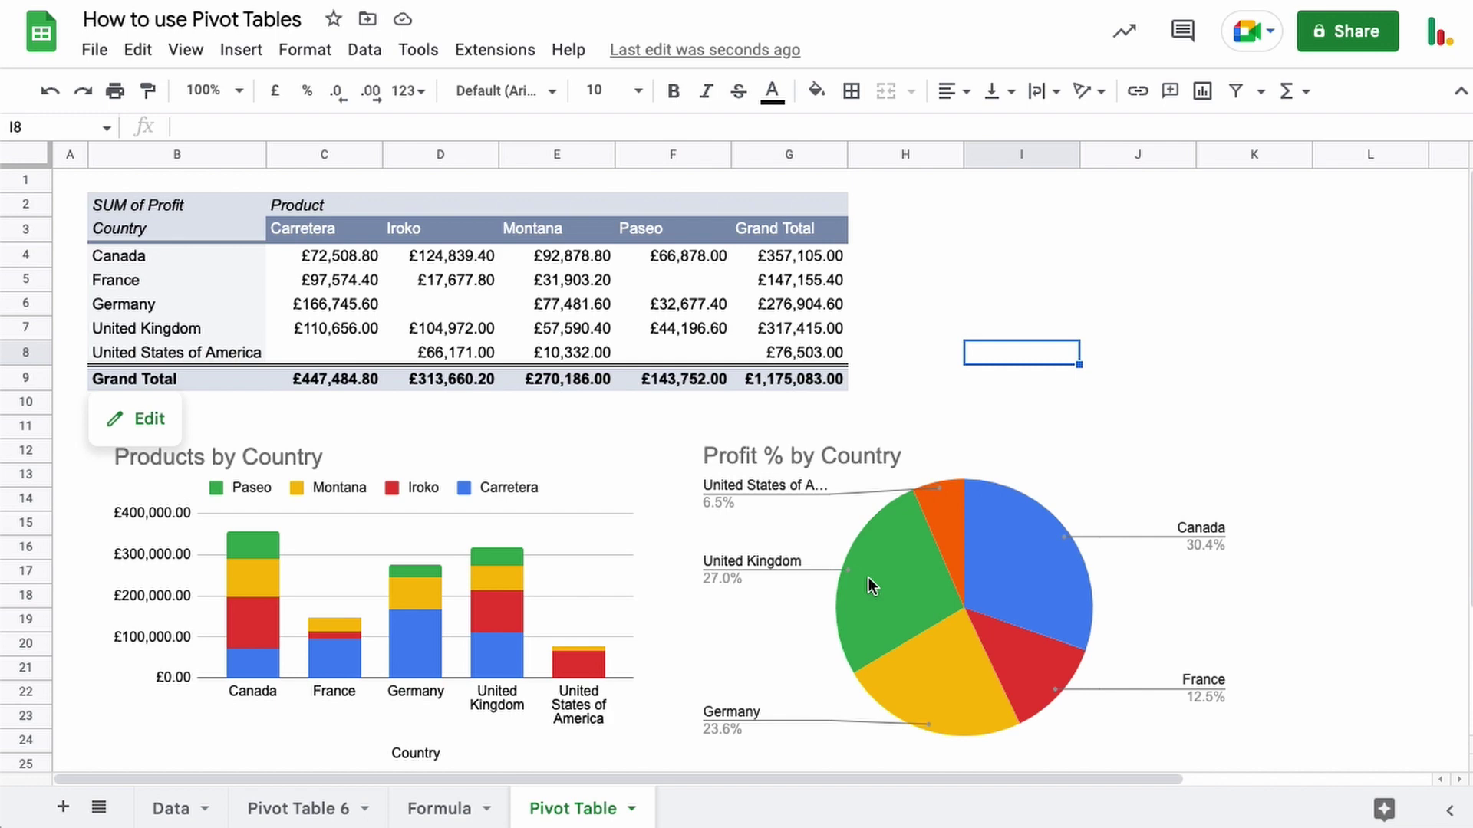
{"action": "left_click", "coordinate": [166, 806]}
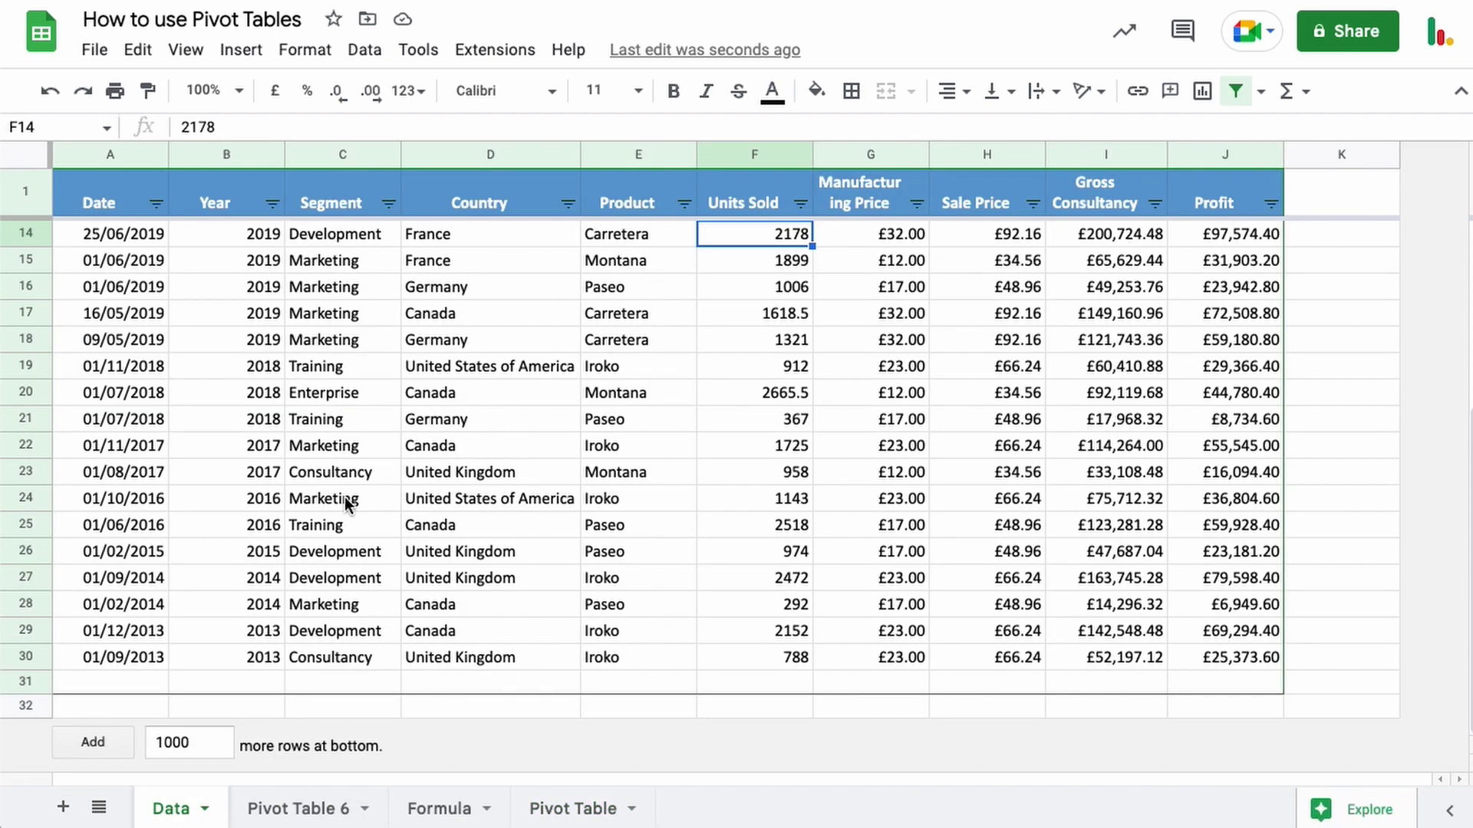
{"action": "scroll", "coordinate": [470, 424], "scroll_direction": "up", "scroll_amount": 4}
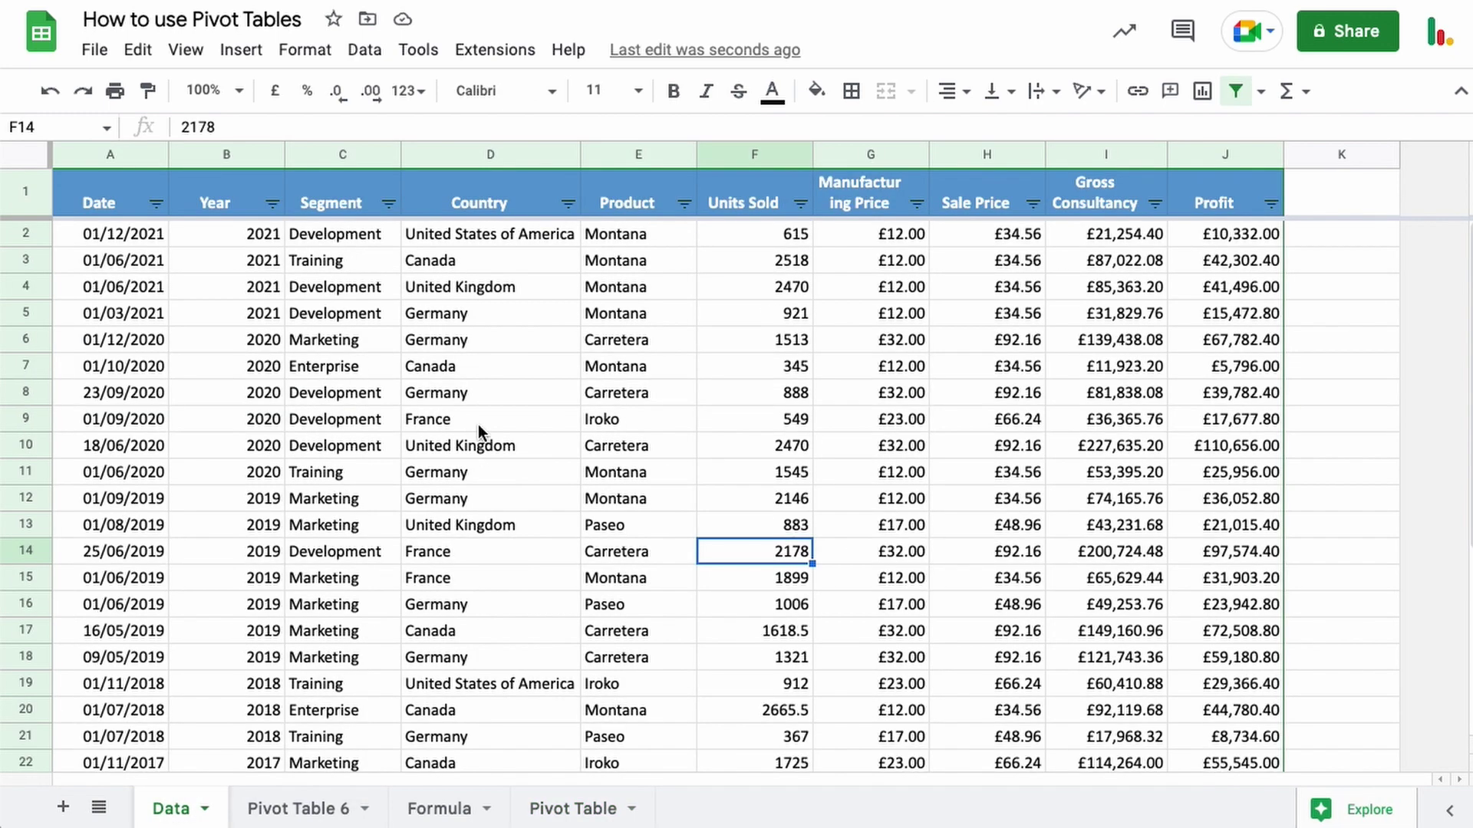
{"action": "left_click", "coordinate": [629, 424]}
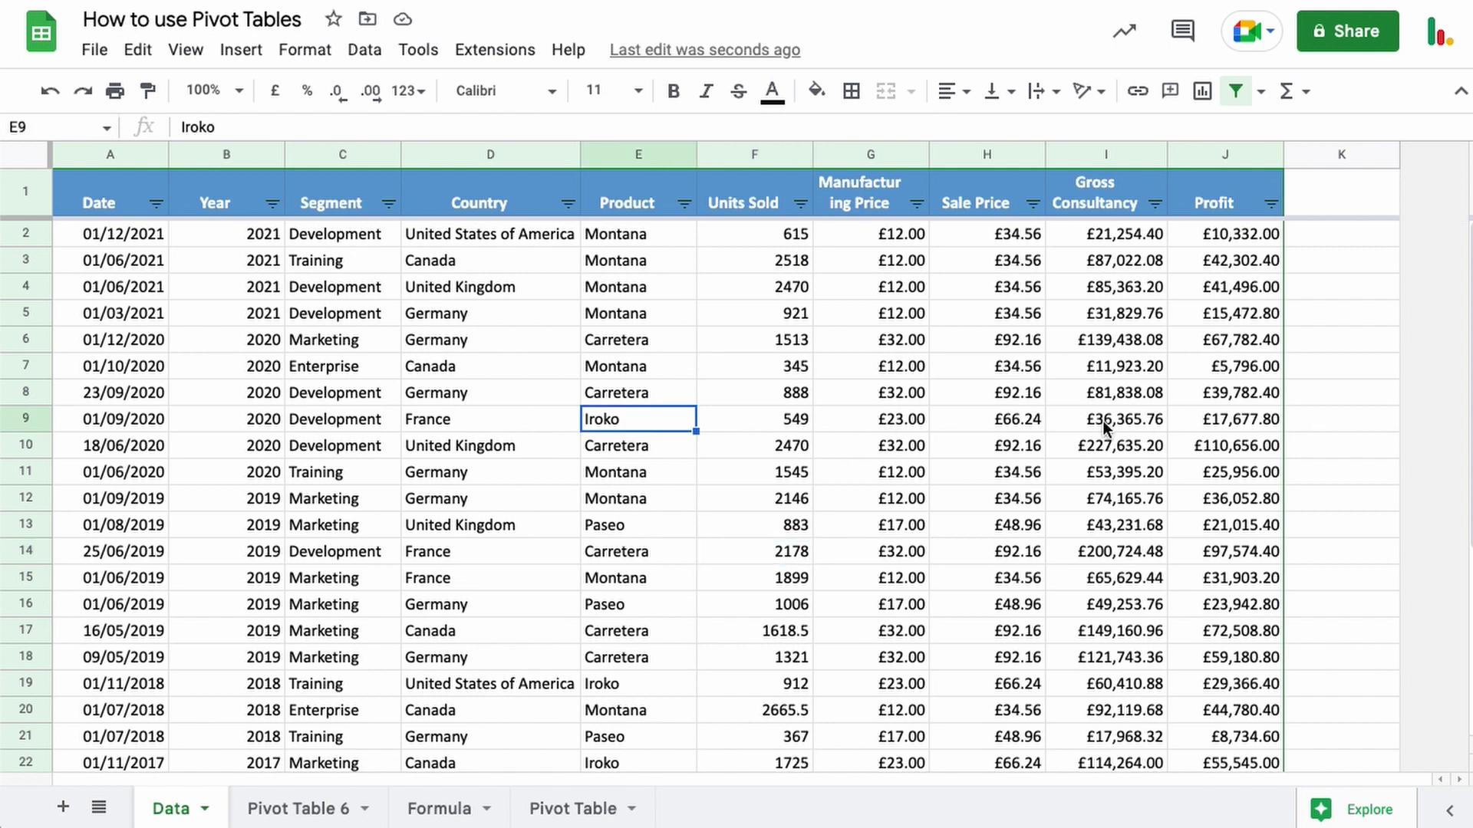
{"action": "left_click", "coordinate": [612, 811]}
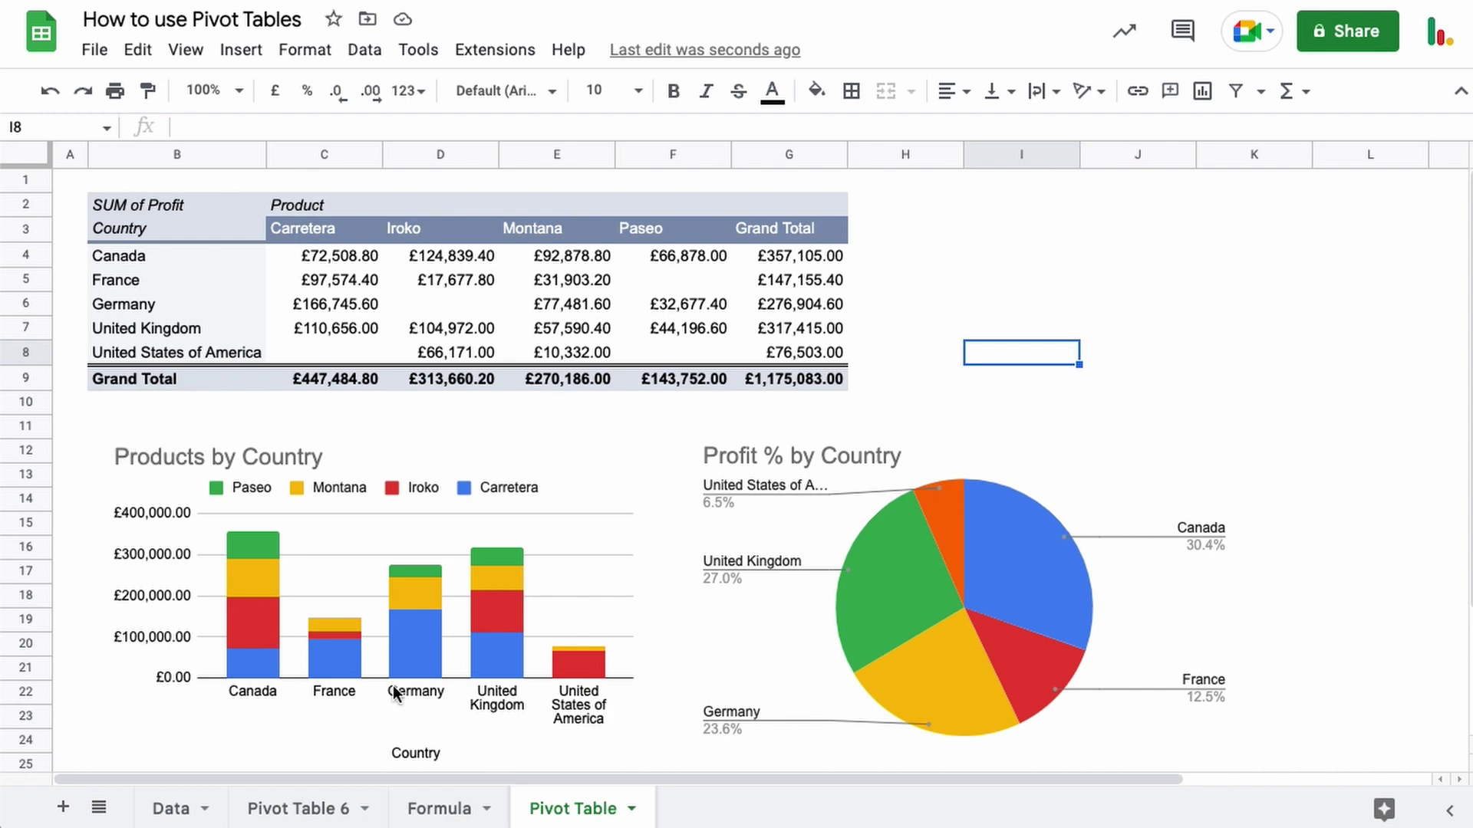
- Review the Formula and Pivot Table 6 sheets and confirm the pivot's source range Data!A1:J30
{"action": "left_click", "coordinate": [424, 811]}
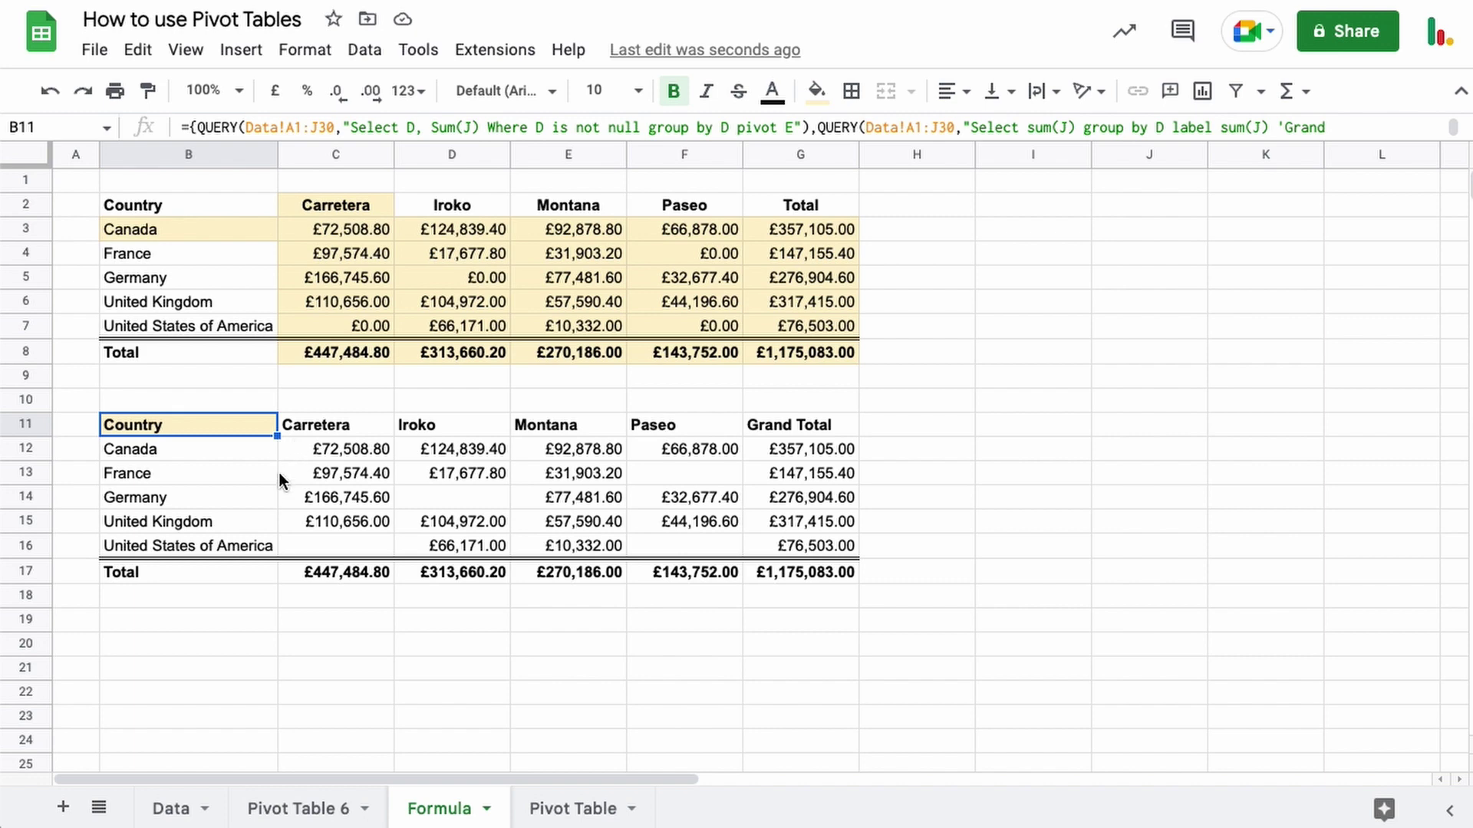
{"action": "left_click", "coordinate": [556, 808]}
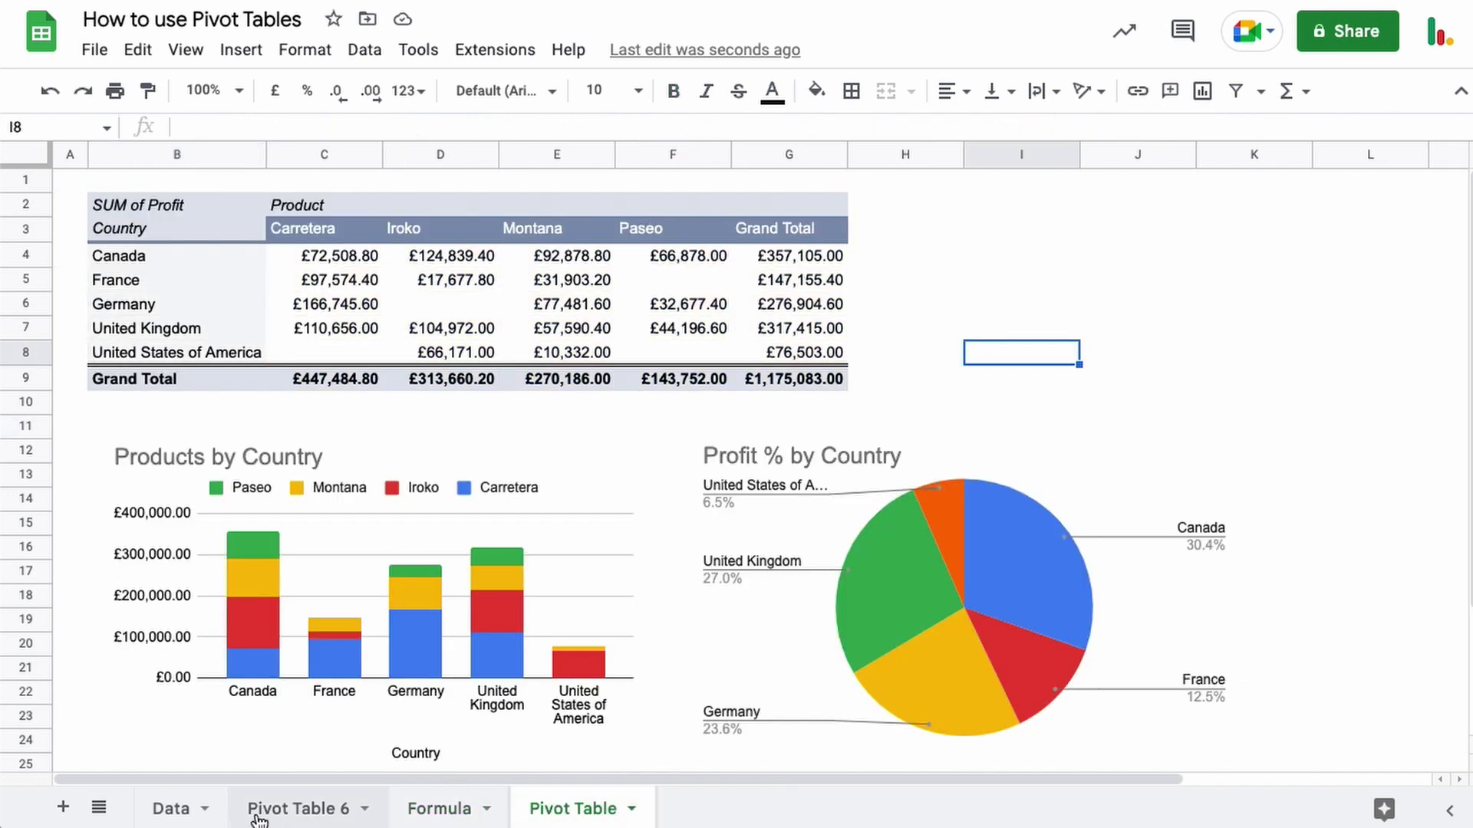
{"action": "left_click", "coordinate": [305, 808]}
{"action": "left_click_drag", "start_coordinate": [1101, 164], "coordinate": [990, 164]}
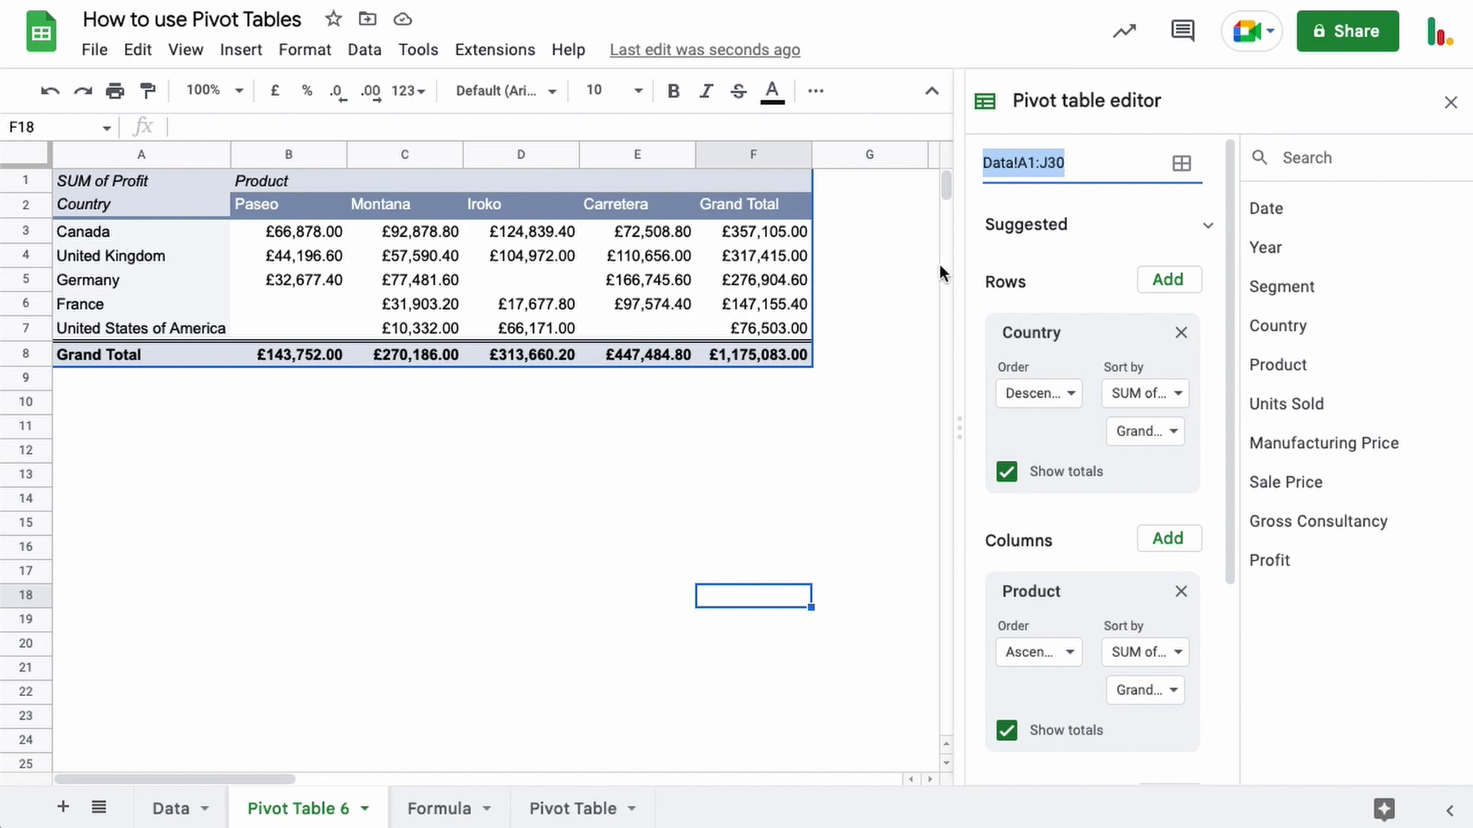
{"action": "left_click", "coordinate": [170, 809]}
- Copy the 01/09/2014 United Kingdom Iroko record in row 27 into empty row 31
{"action": "scroll", "coordinate": [207, 653], "scroll_direction": "down", "scroll_amount": 3}
{"action": "scroll", "coordinate": [207, 654], "scroll_direction": "down", "scroll_amount": 2}
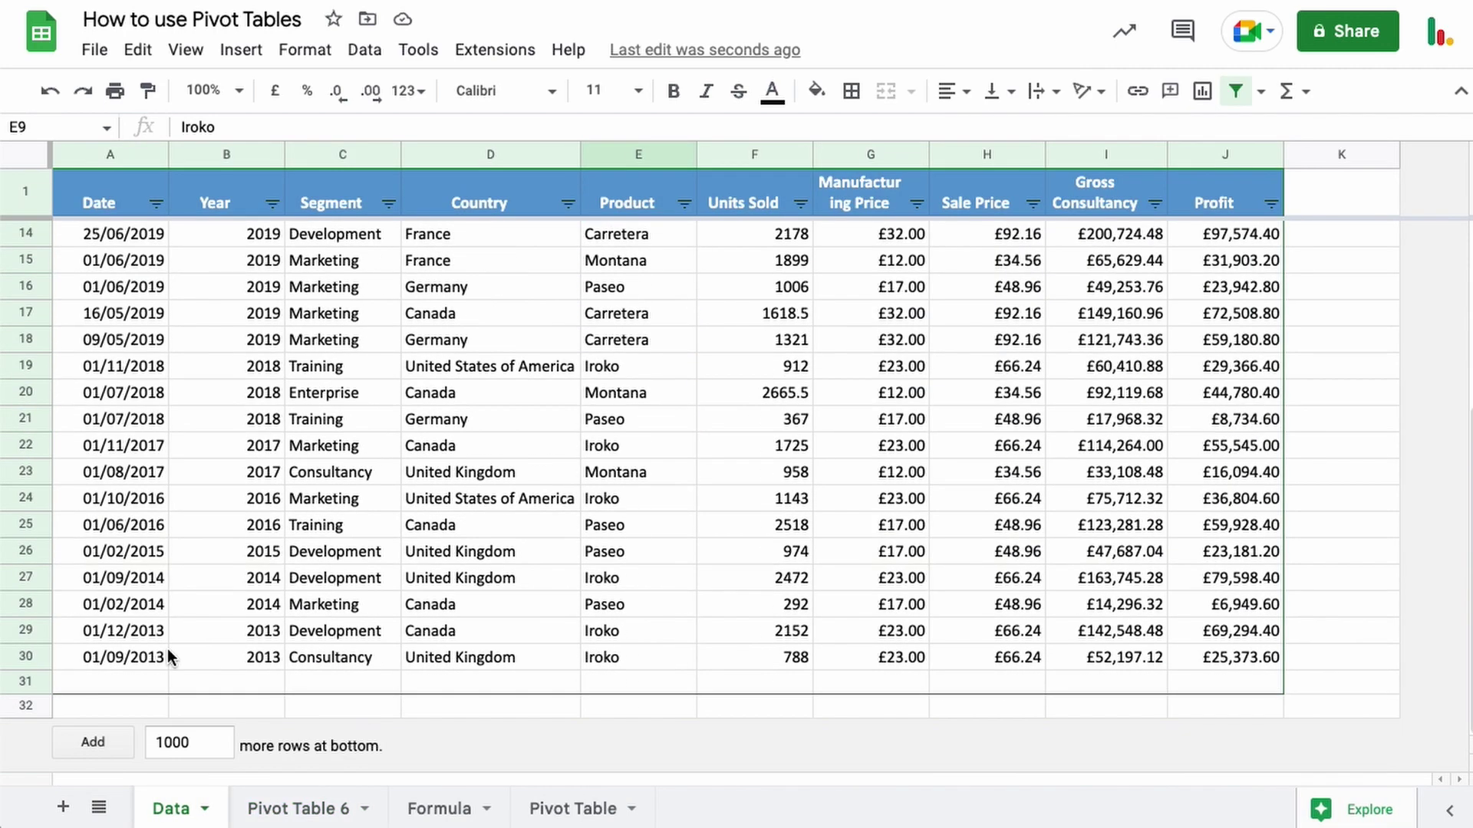
{"action": "left_click", "coordinate": [35, 579]}
{"action": "key", "text": "ctrl+c"}
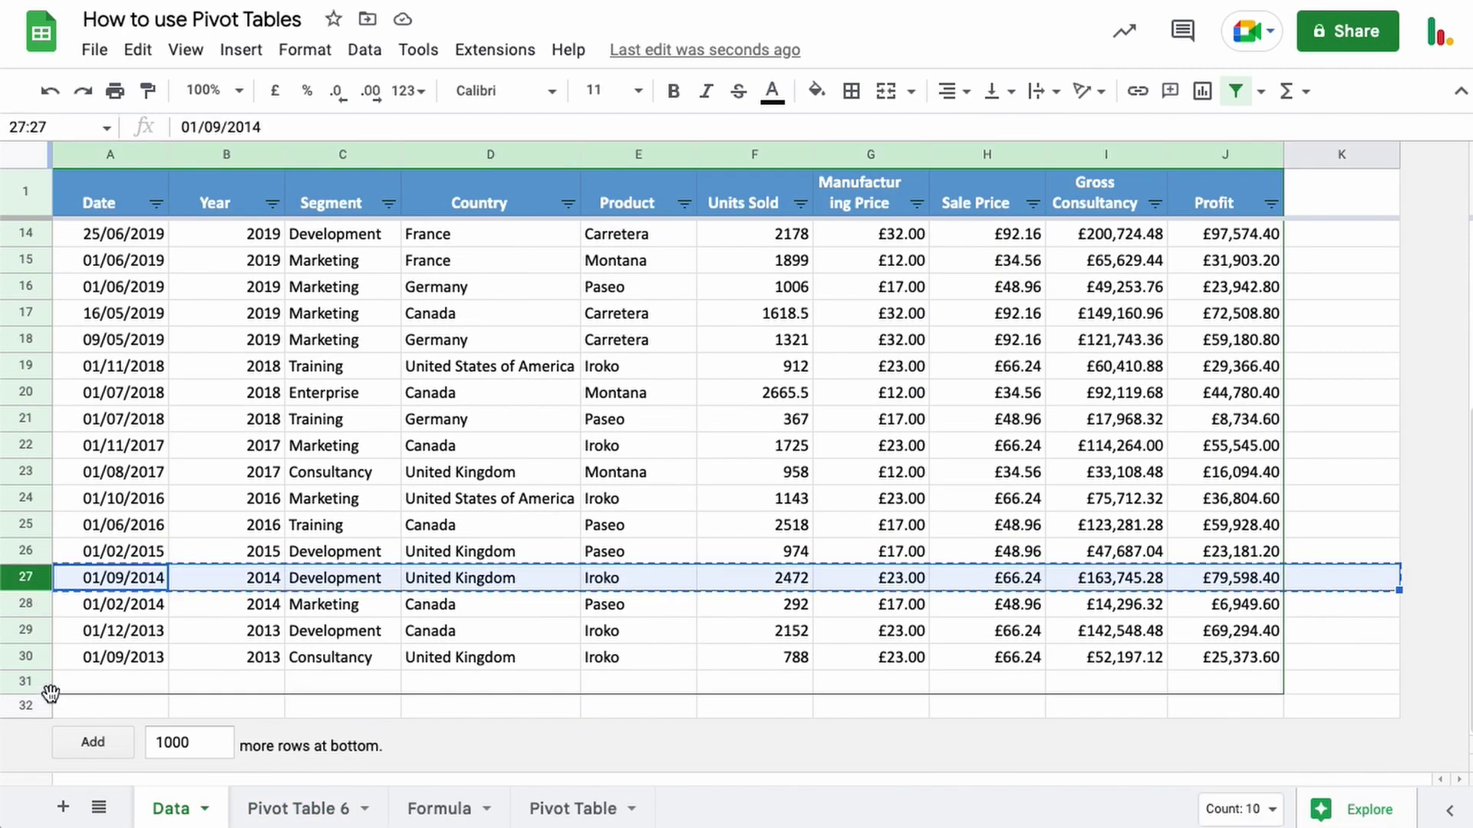
{"action": "left_click", "coordinate": [28, 682]}
{"action": "key", "text": "ctrl+v"}
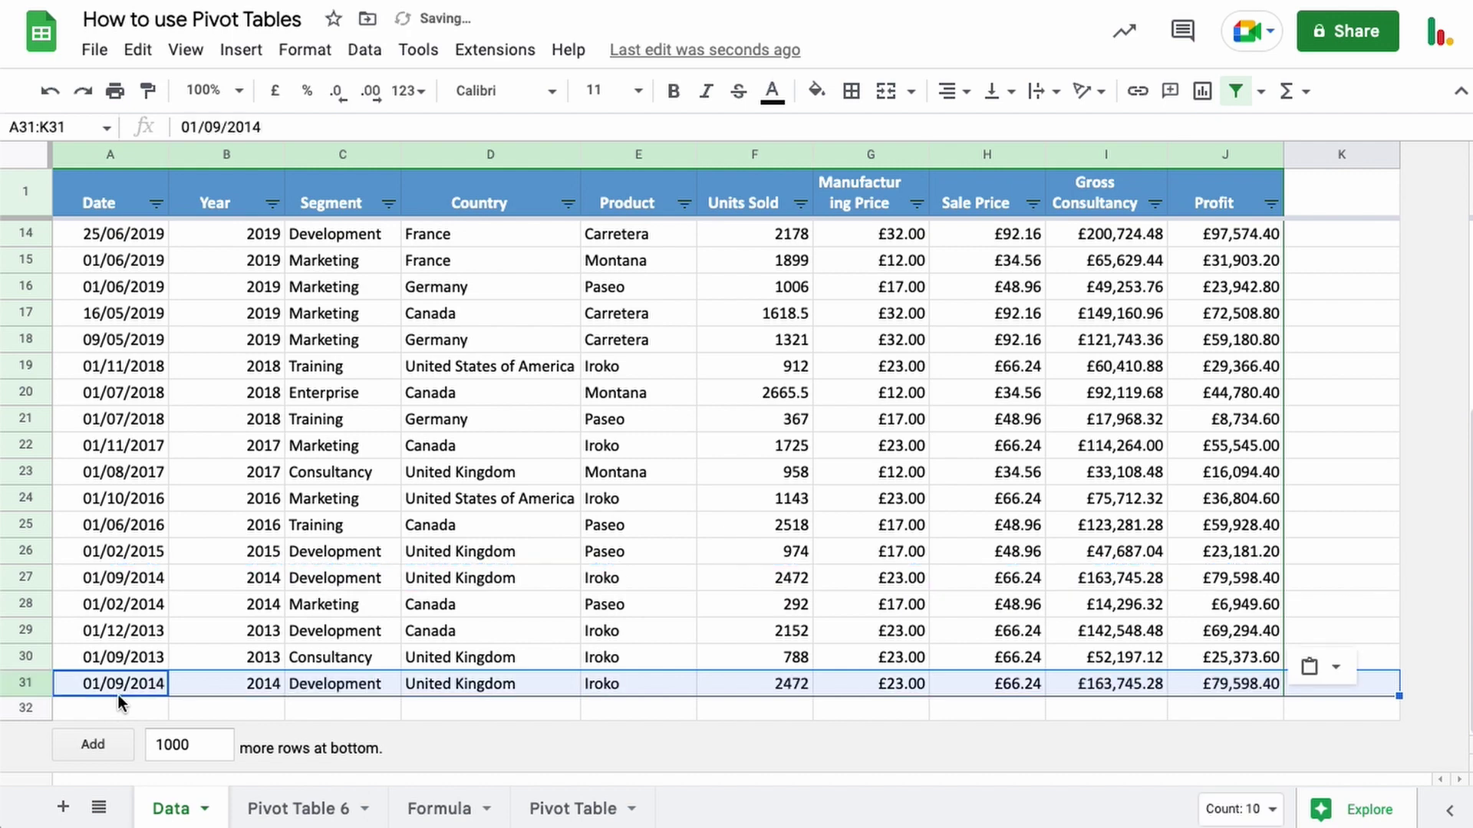
- Check whether Pivot Table 6 picks up the new row, comparing it against the Data sheet
{"action": "left_click", "coordinate": [274, 810]}
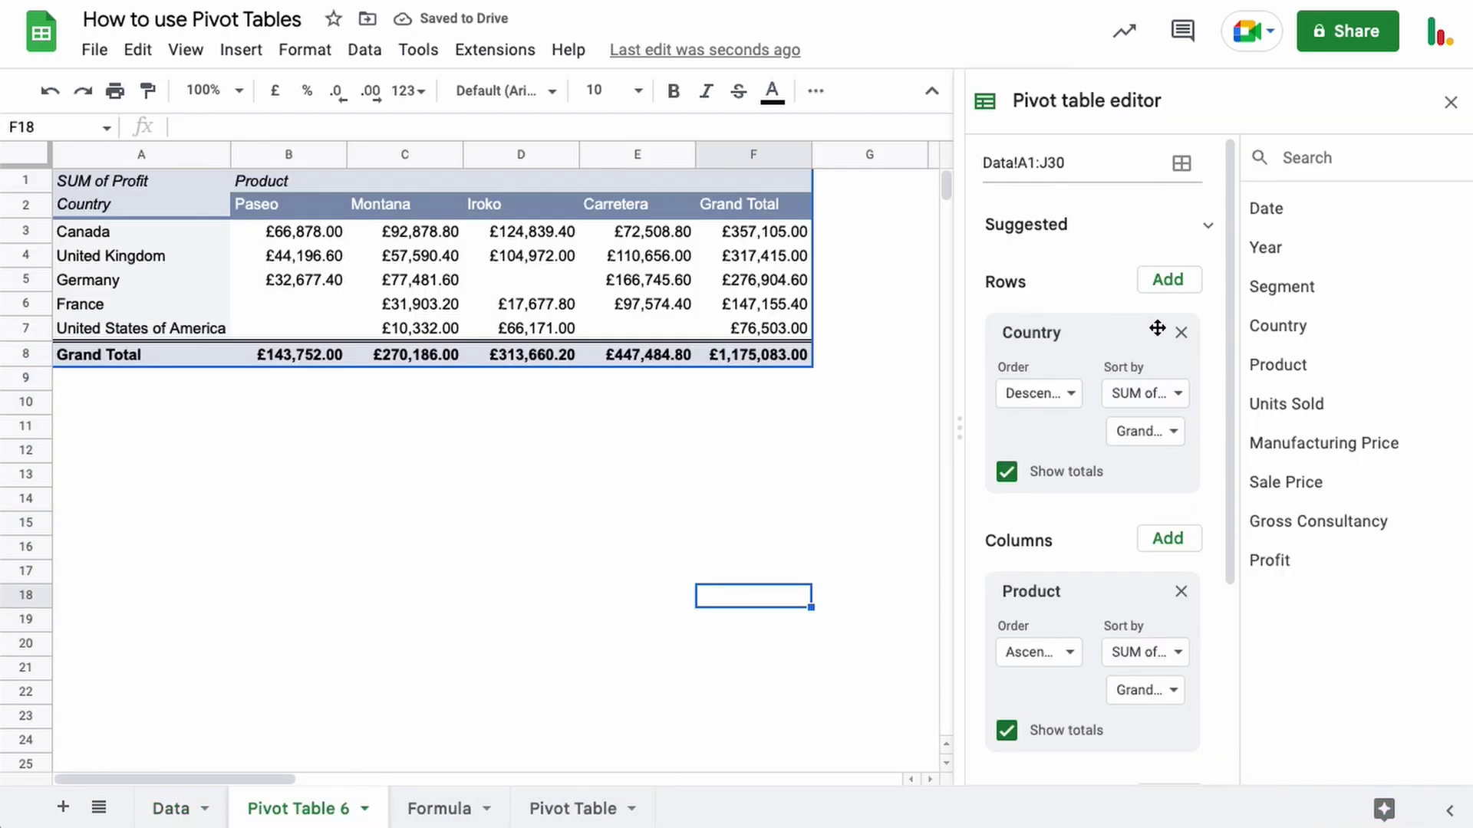
{"action": "left_click", "coordinate": [1449, 103]}
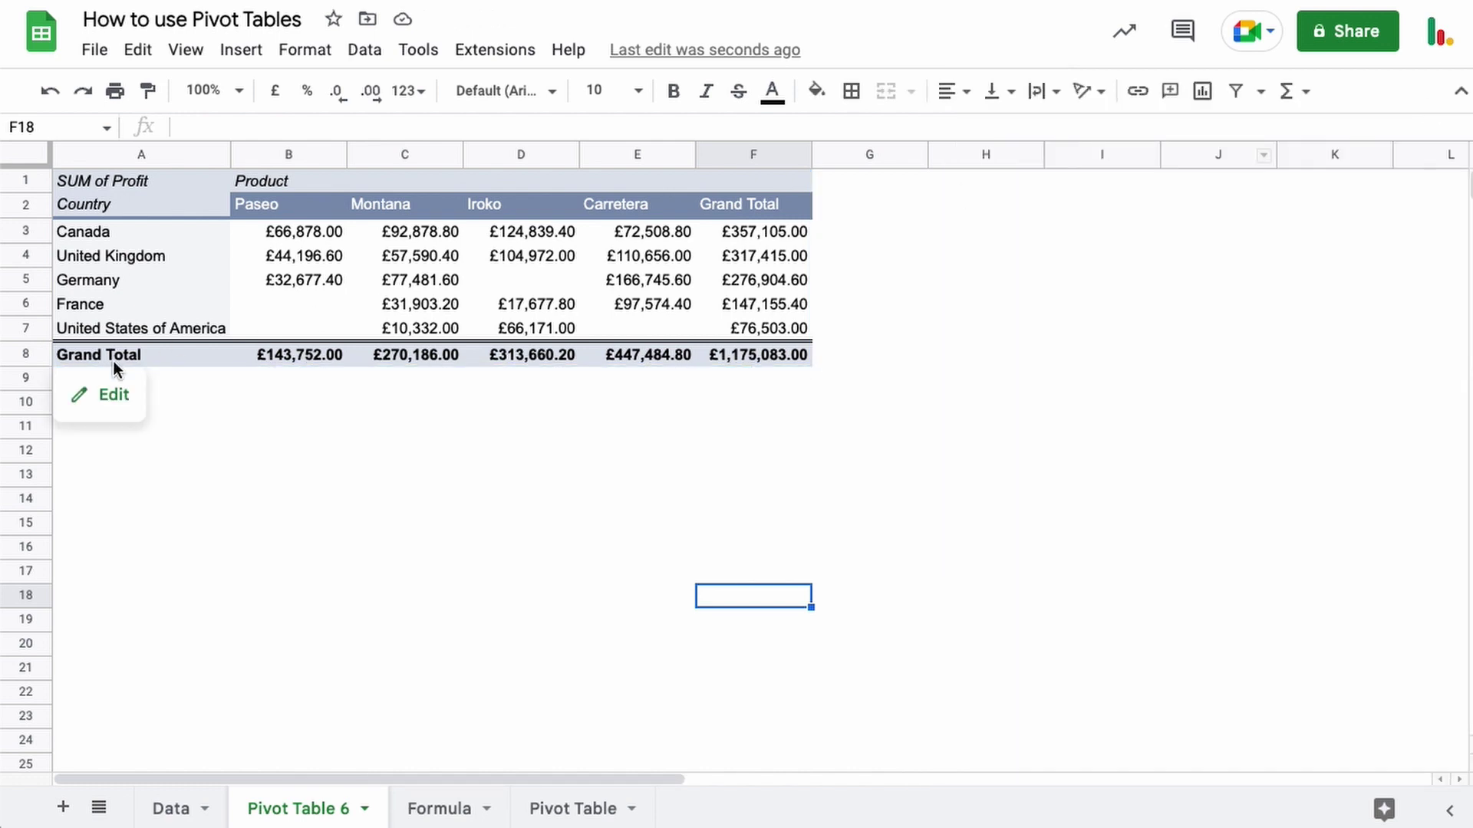
{"action": "left_click", "coordinate": [108, 394]}
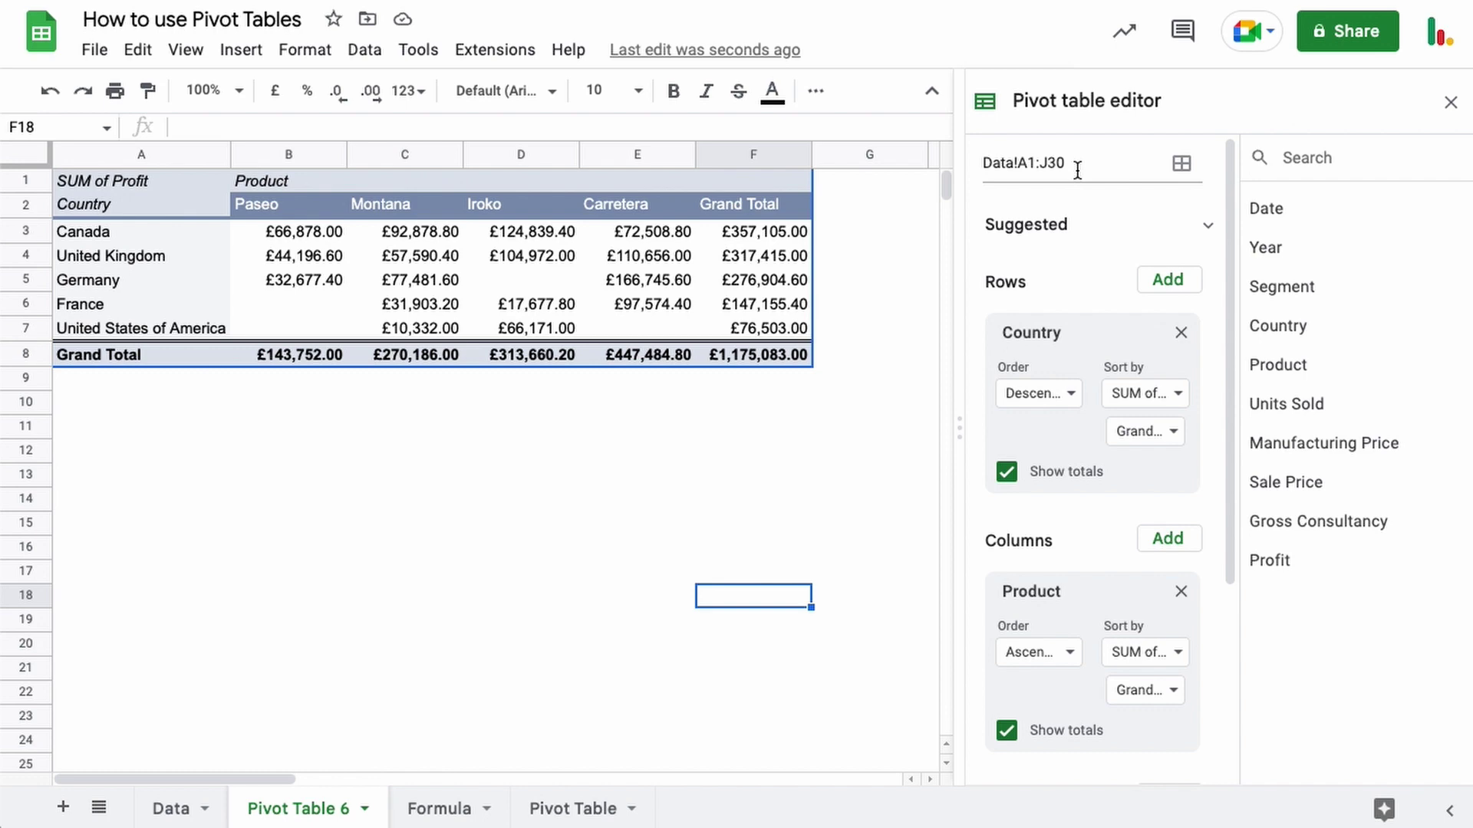
{"action": "left_click", "coordinate": [158, 811]}
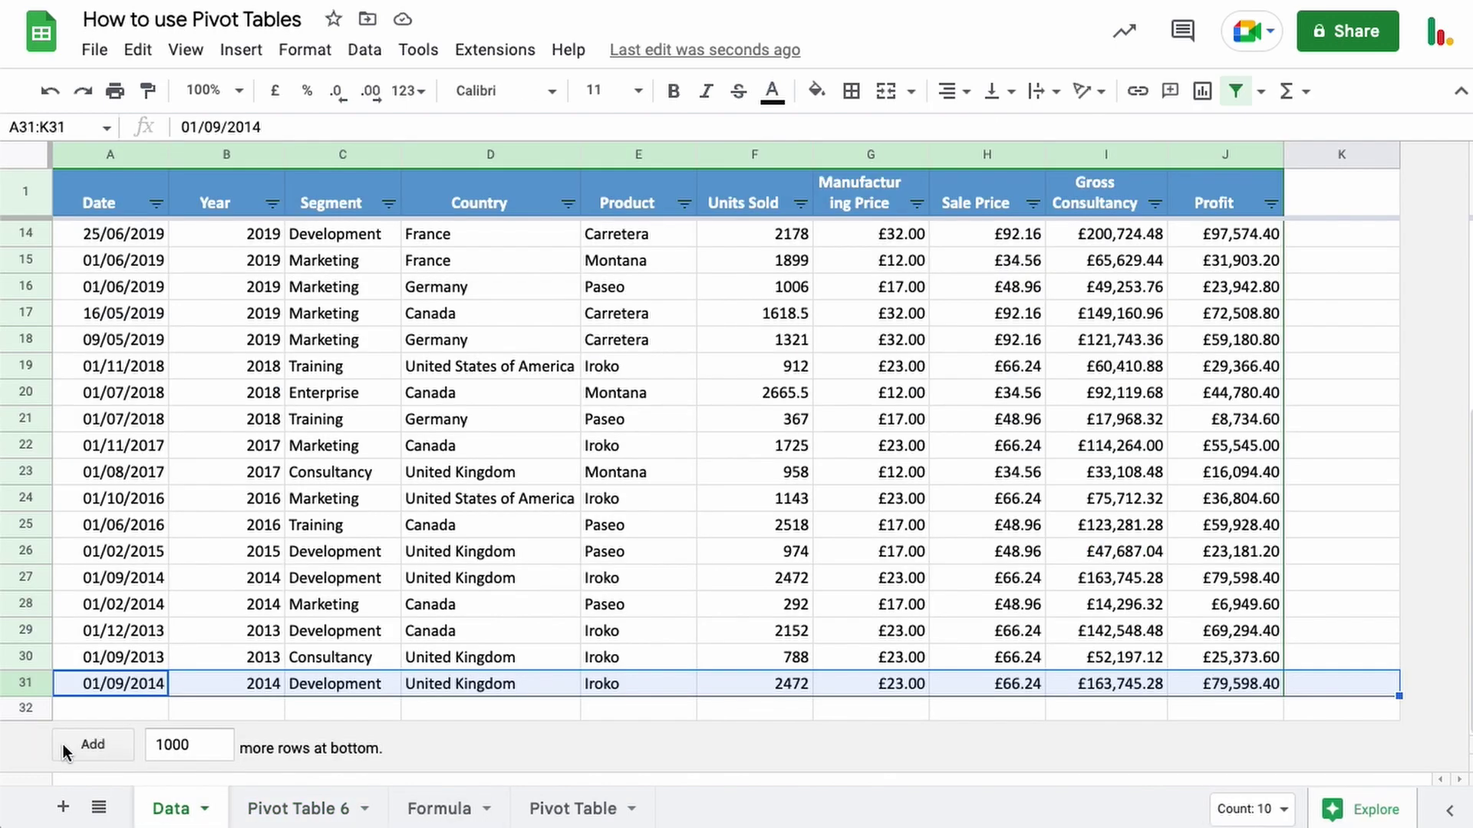
{"action": "left_click", "coordinate": [299, 809]}
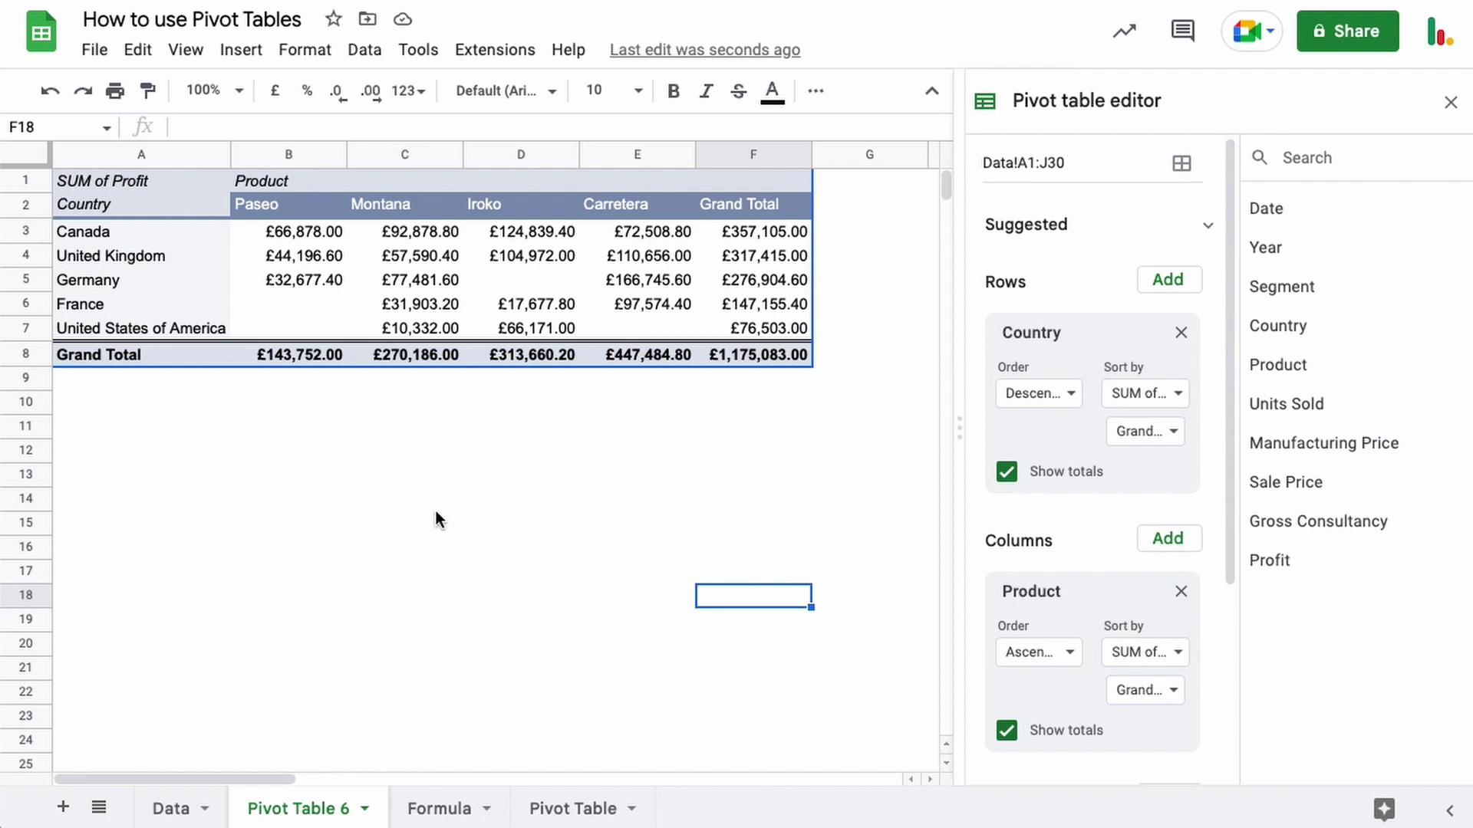
{"action": "left_click", "coordinate": [170, 808]}
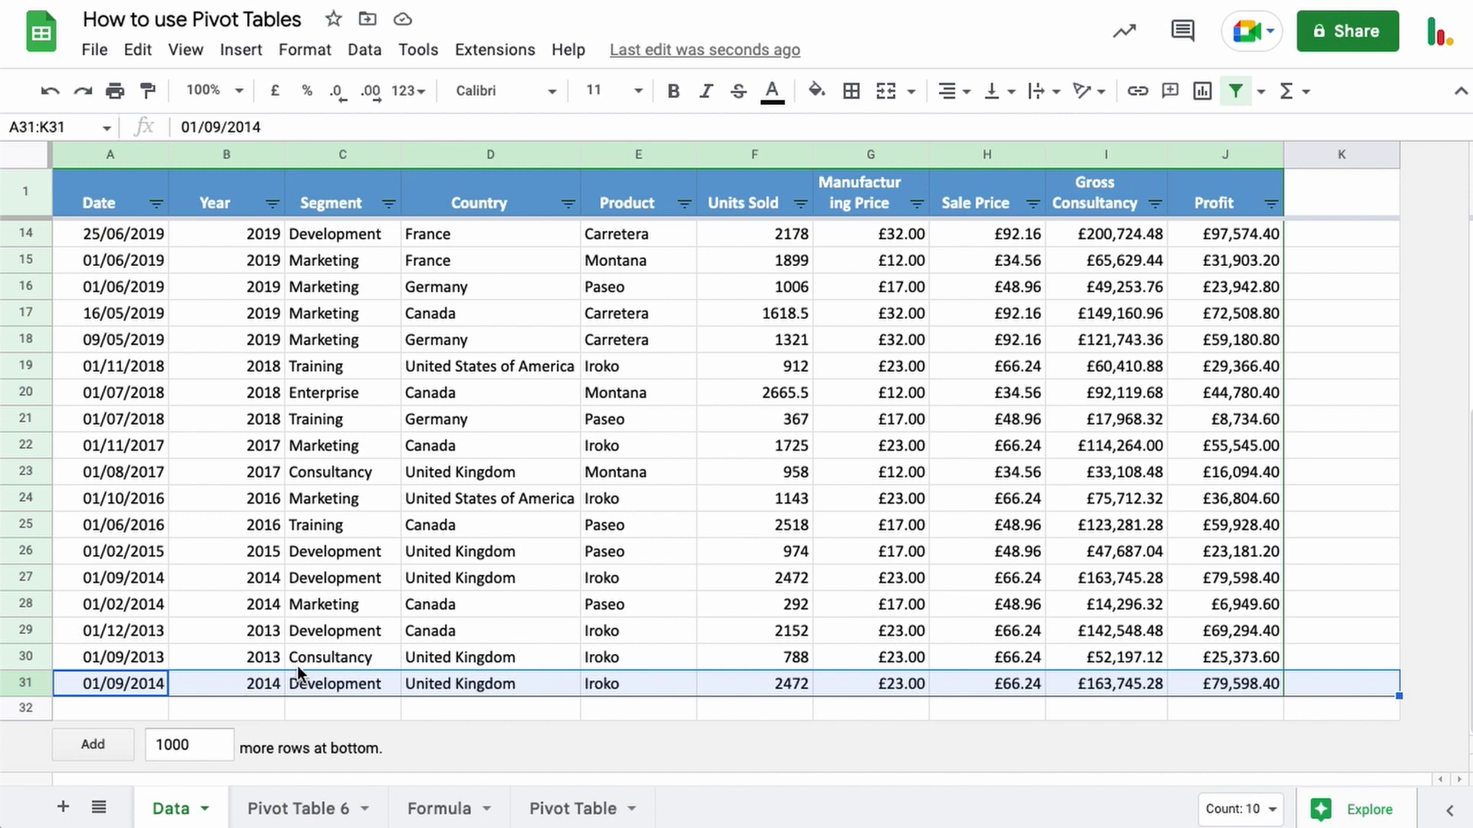
{"action": "left_click", "coordinate": [281, 807]}
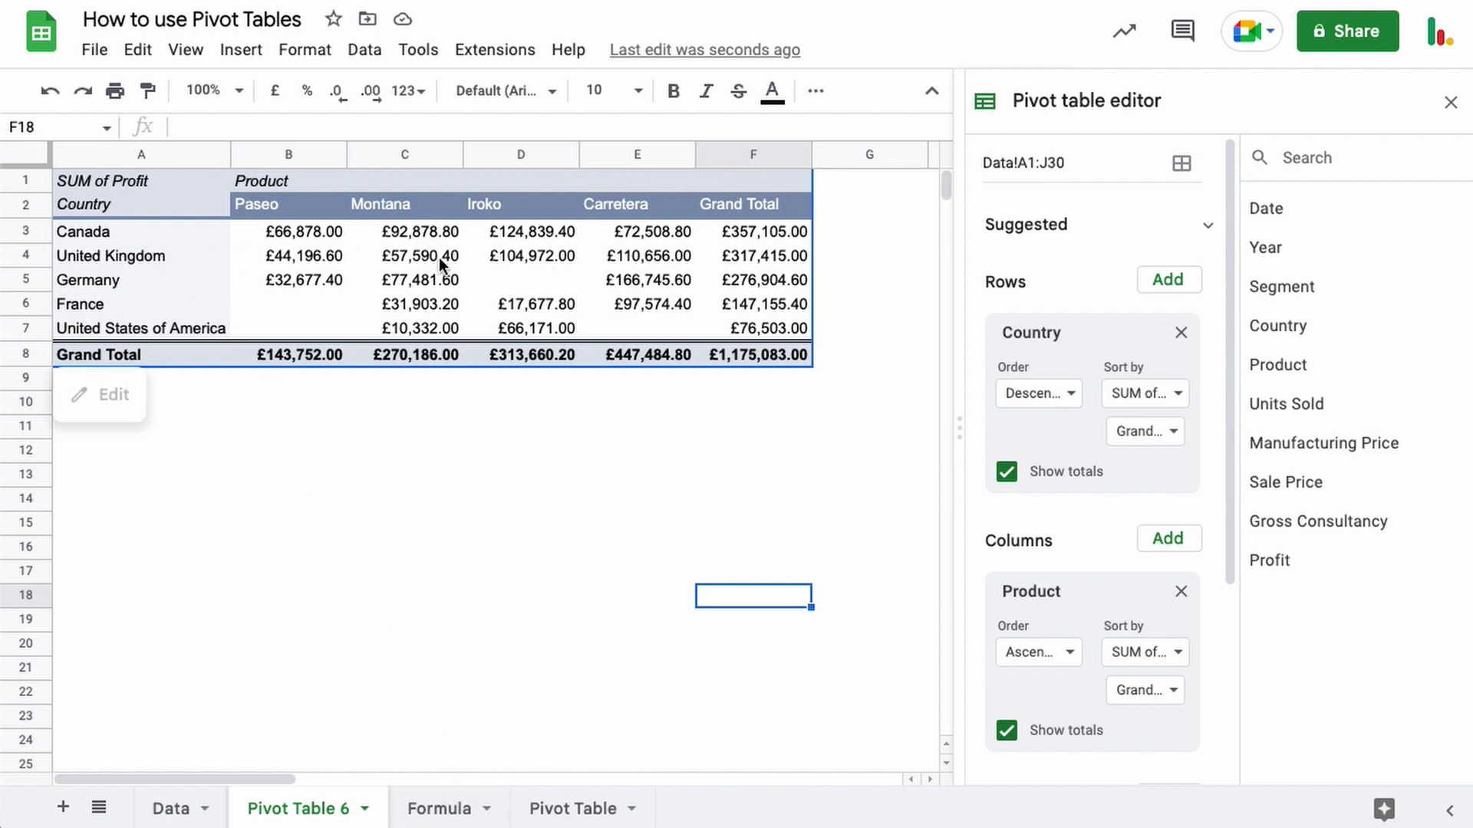
- Inspect the SUMIFS formula in Formula cell C3, now totalling £1,254,681.40
{"action": "left_click", "coordinate": [405, 809]}
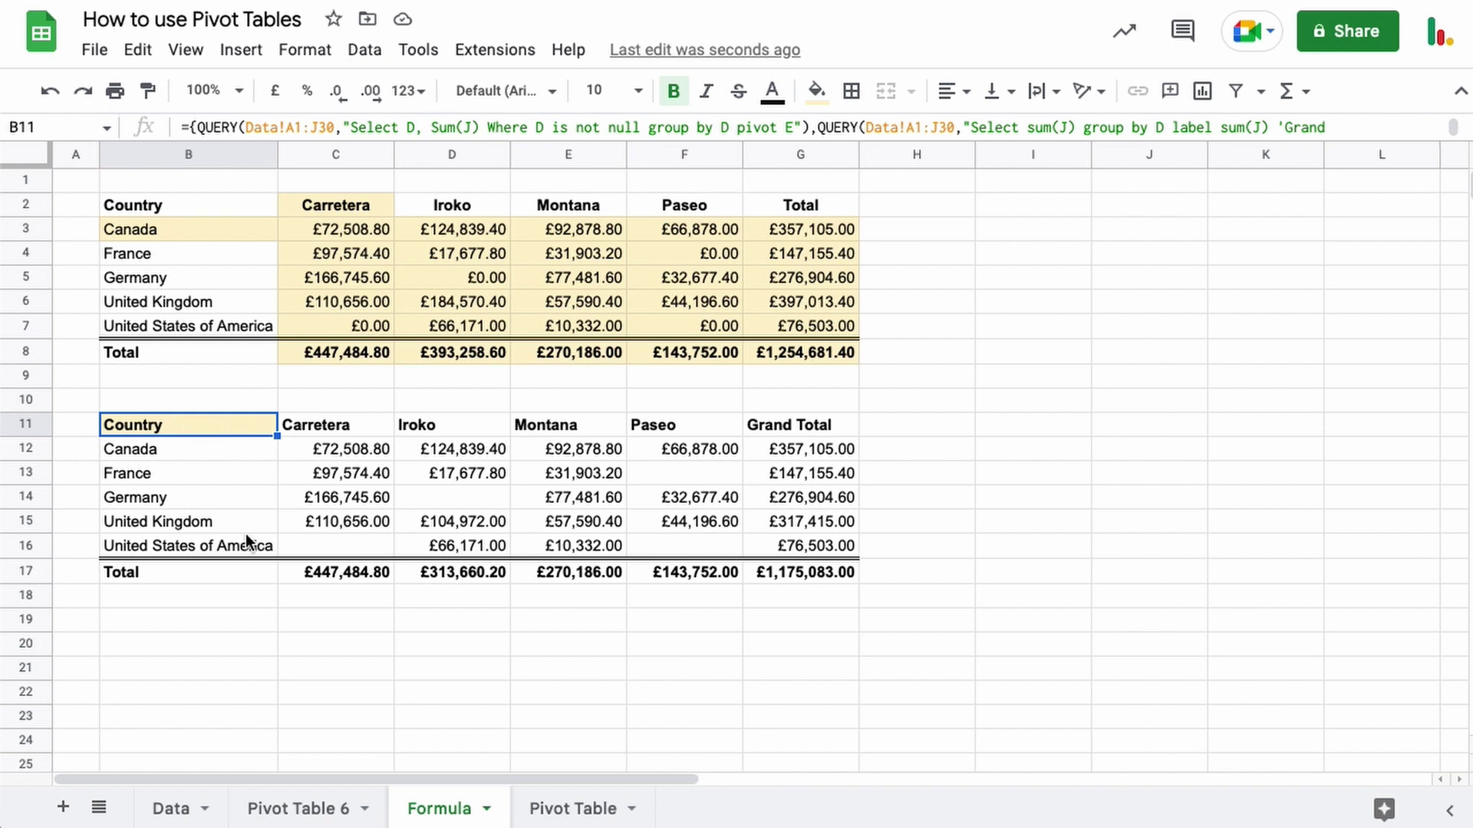
{"action": "left_click", "coordinate": [317, 228]}
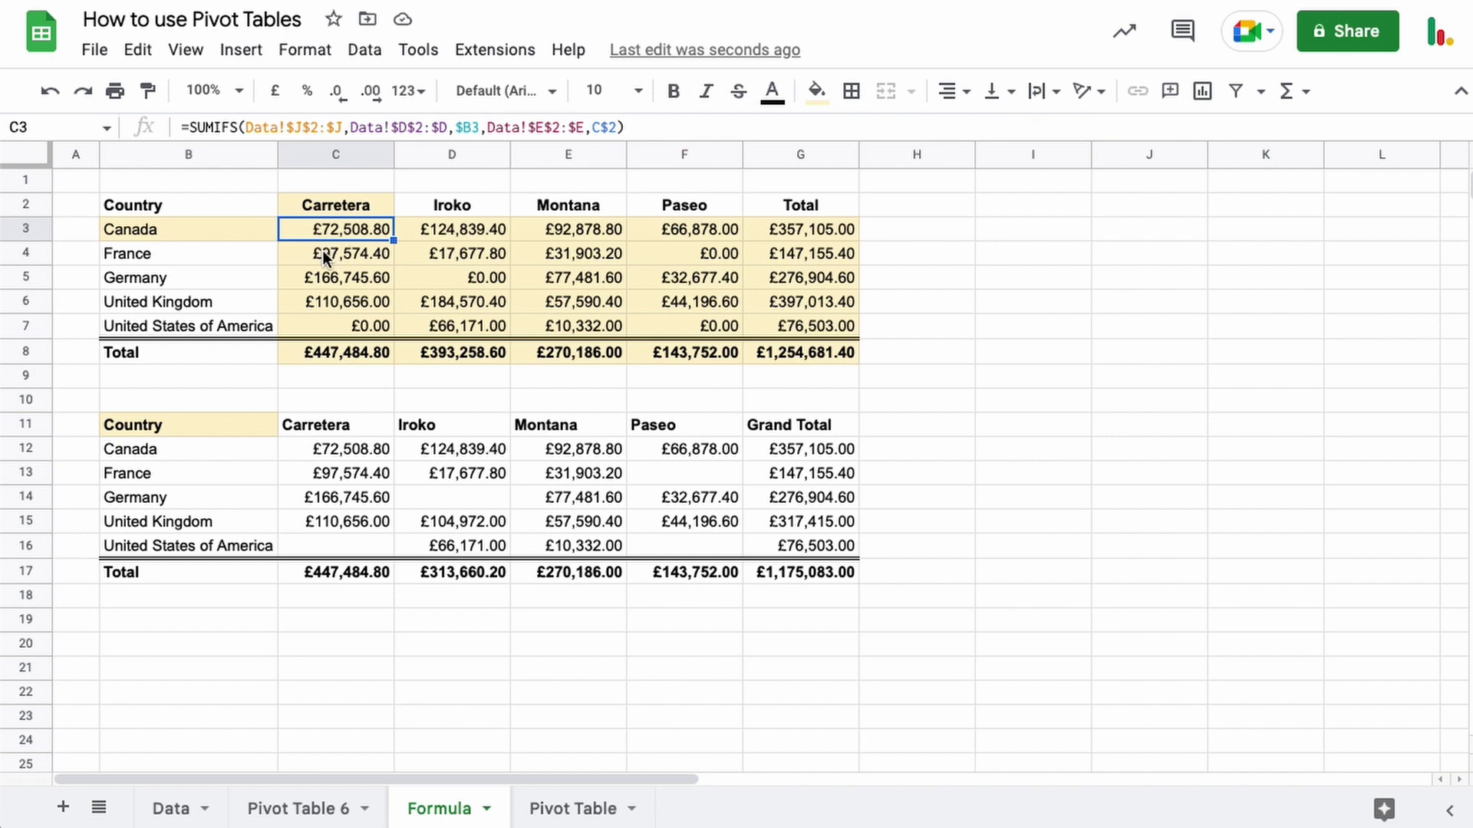